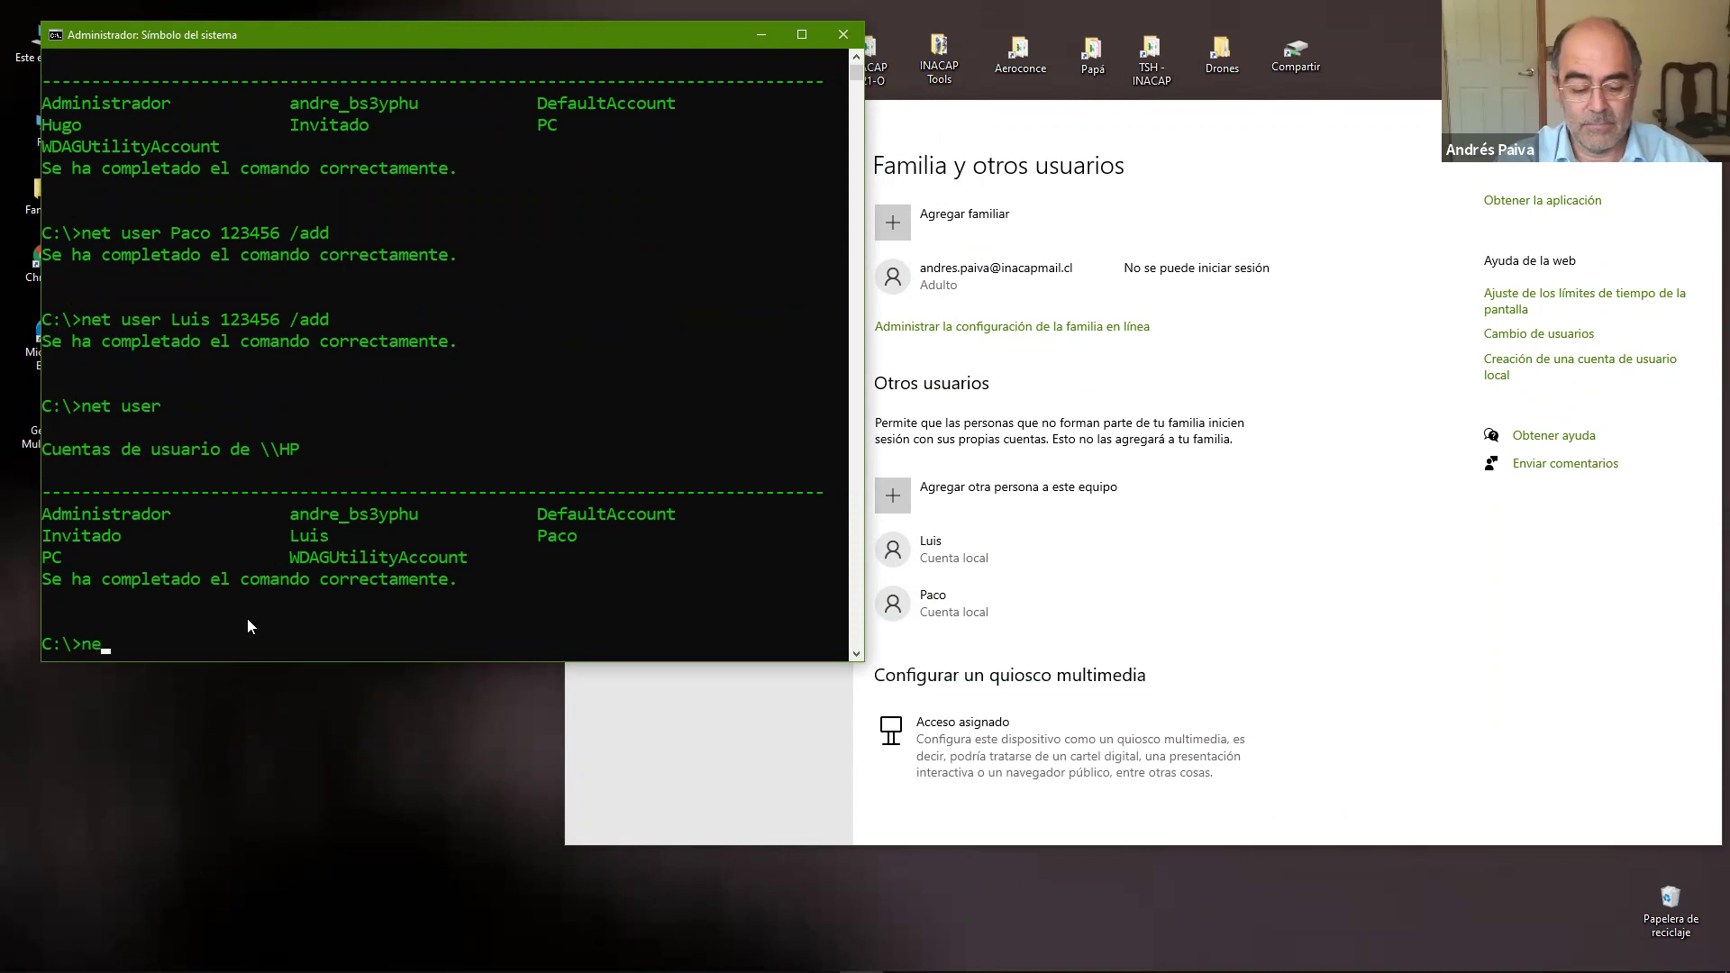
Step: Delete the last local account listed under Otros usuarios with net user /delete, and list the accounts again with net user
type("Pa")
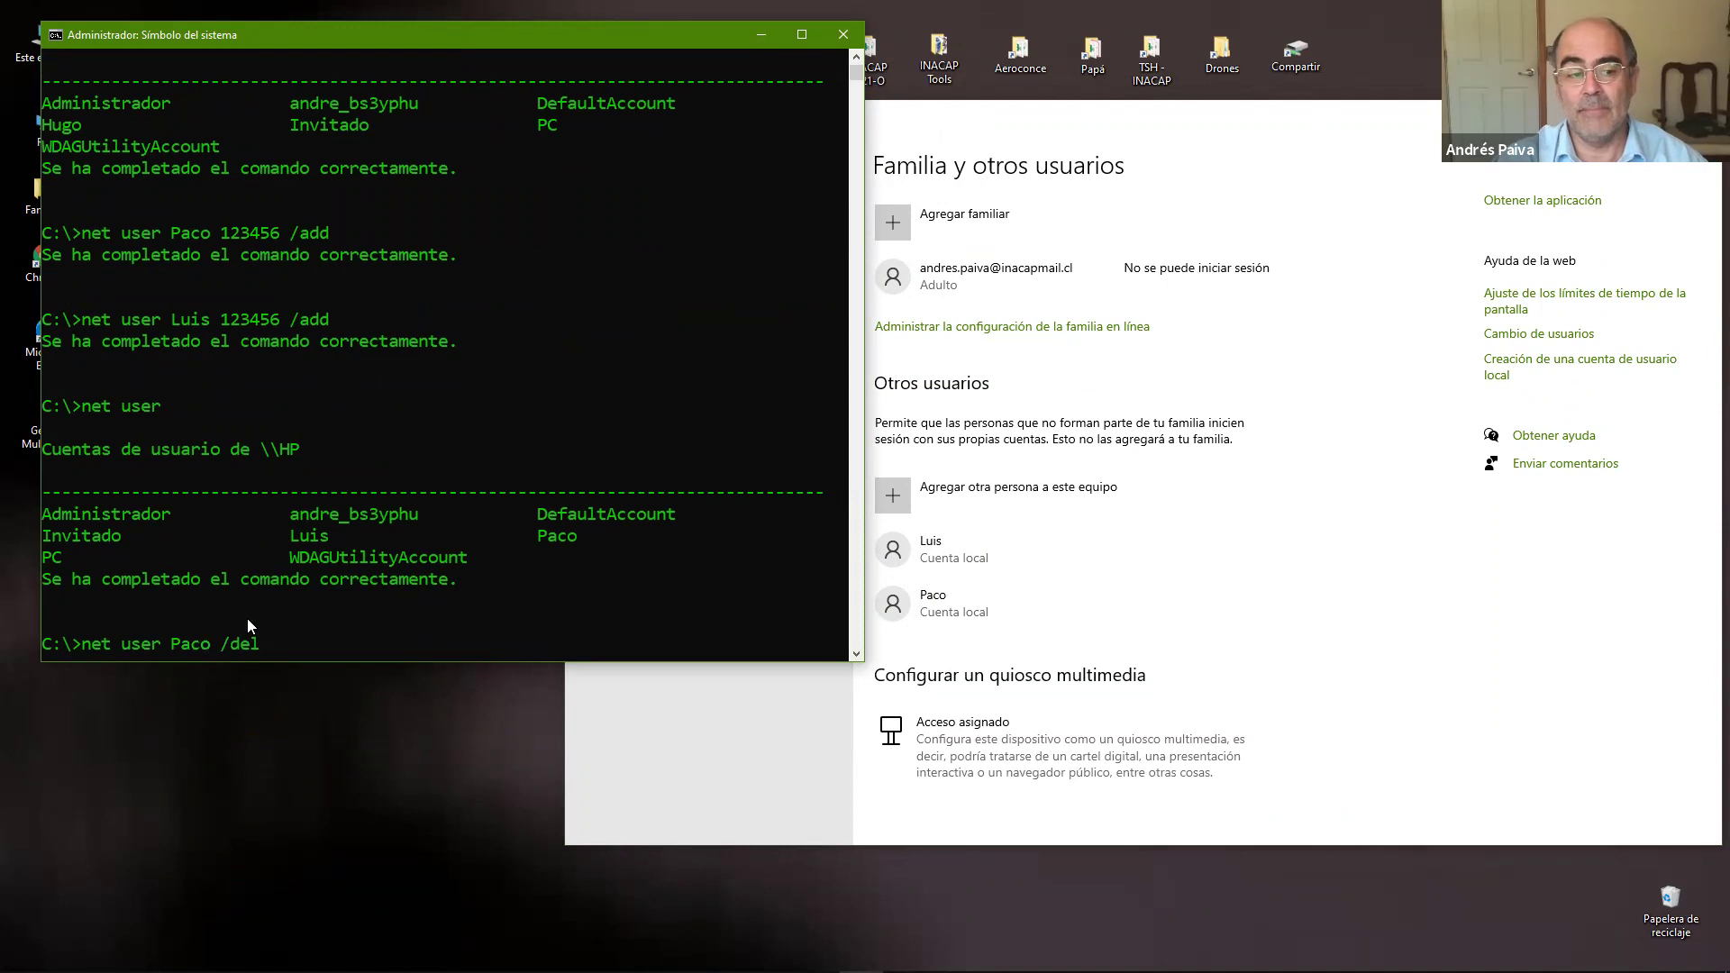
type("co /delete")
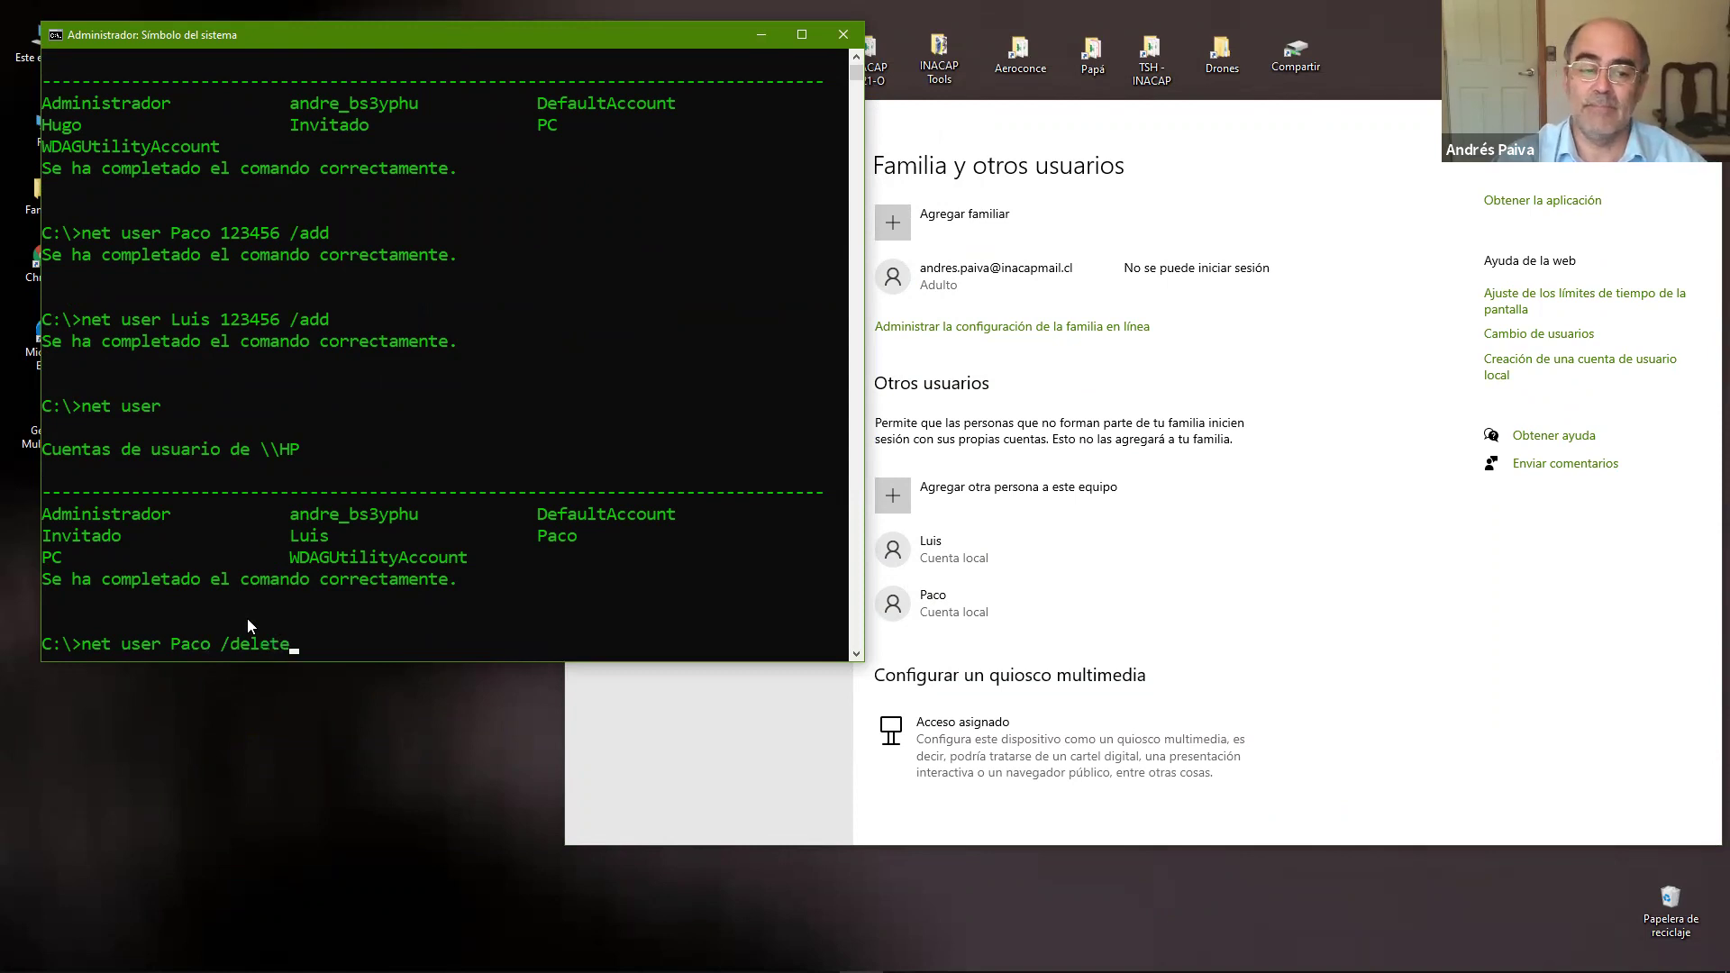
key("Return")
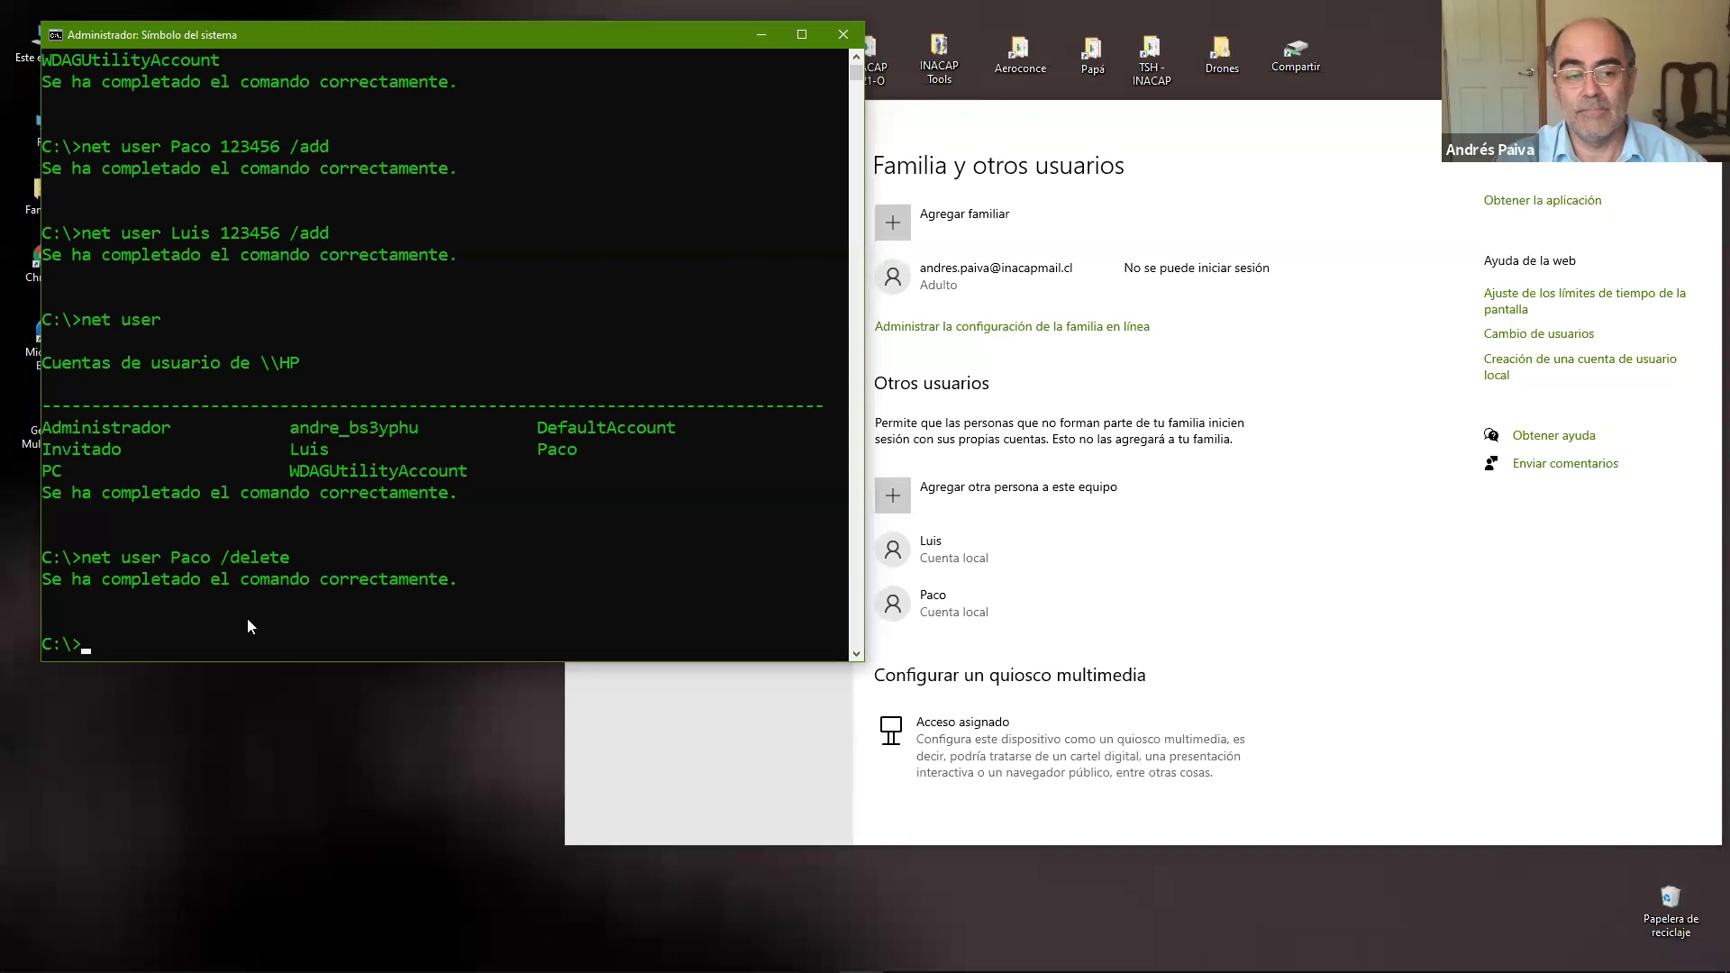
type("net user")
key("Return")
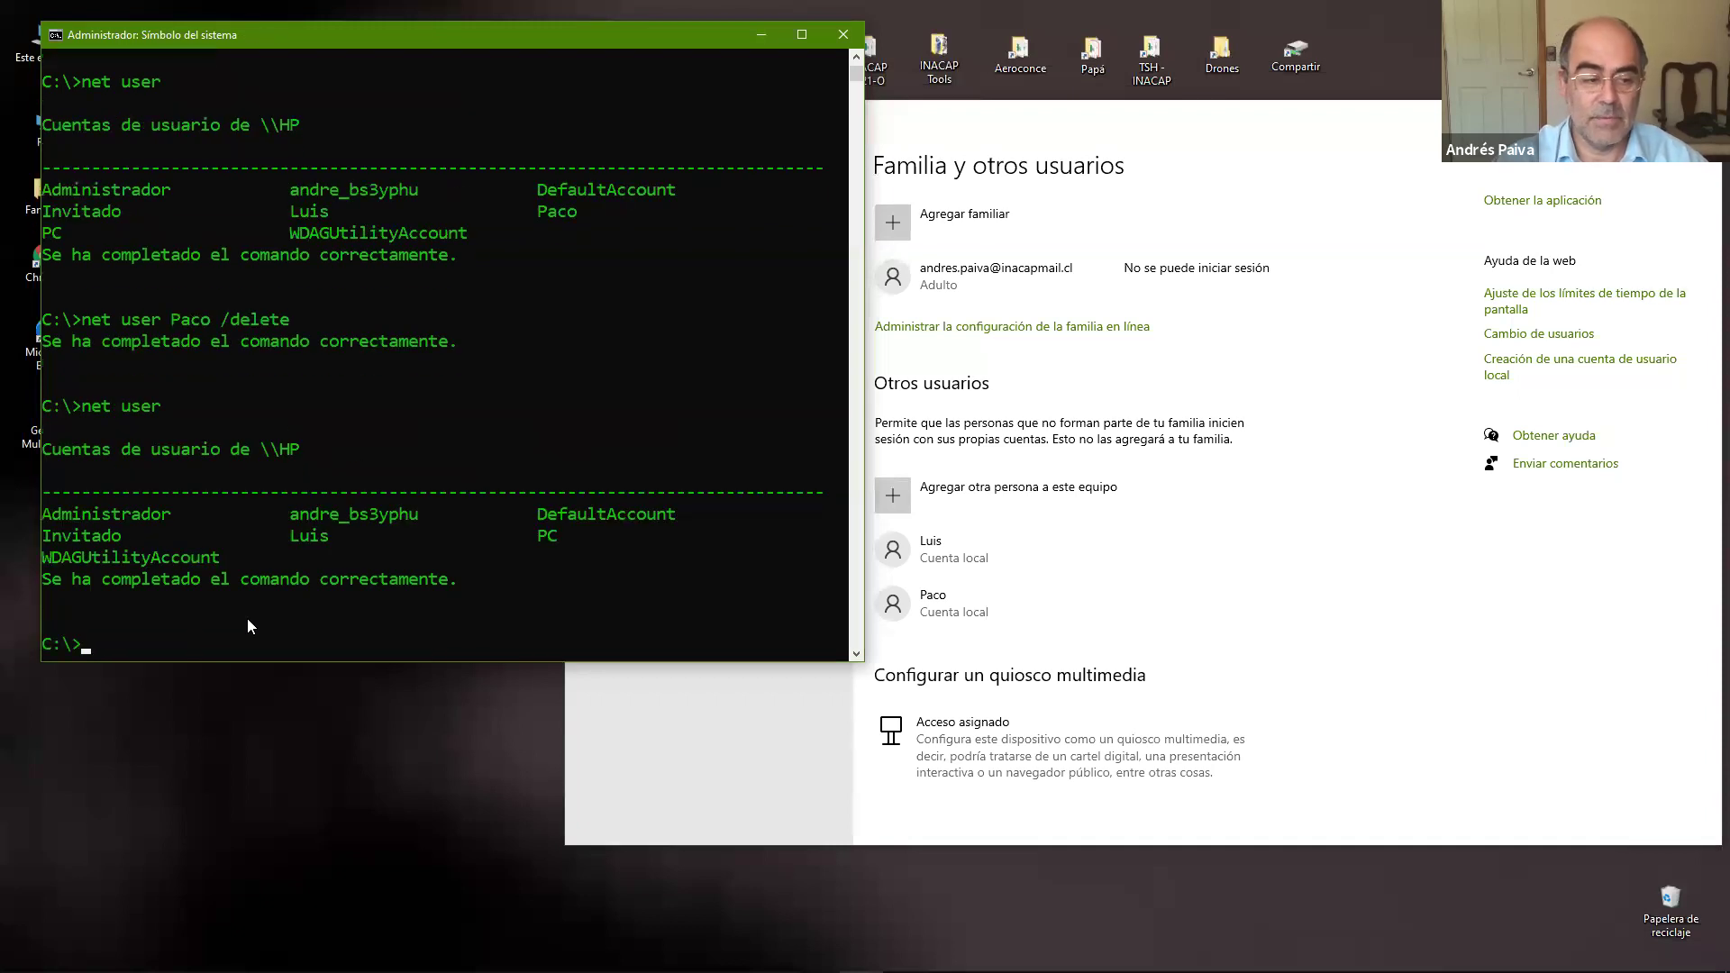
Step: Reload the Familia y otros usuarios settings page to check the remaining local accounts
left_click(1122, 543)
left_click(684, 429)
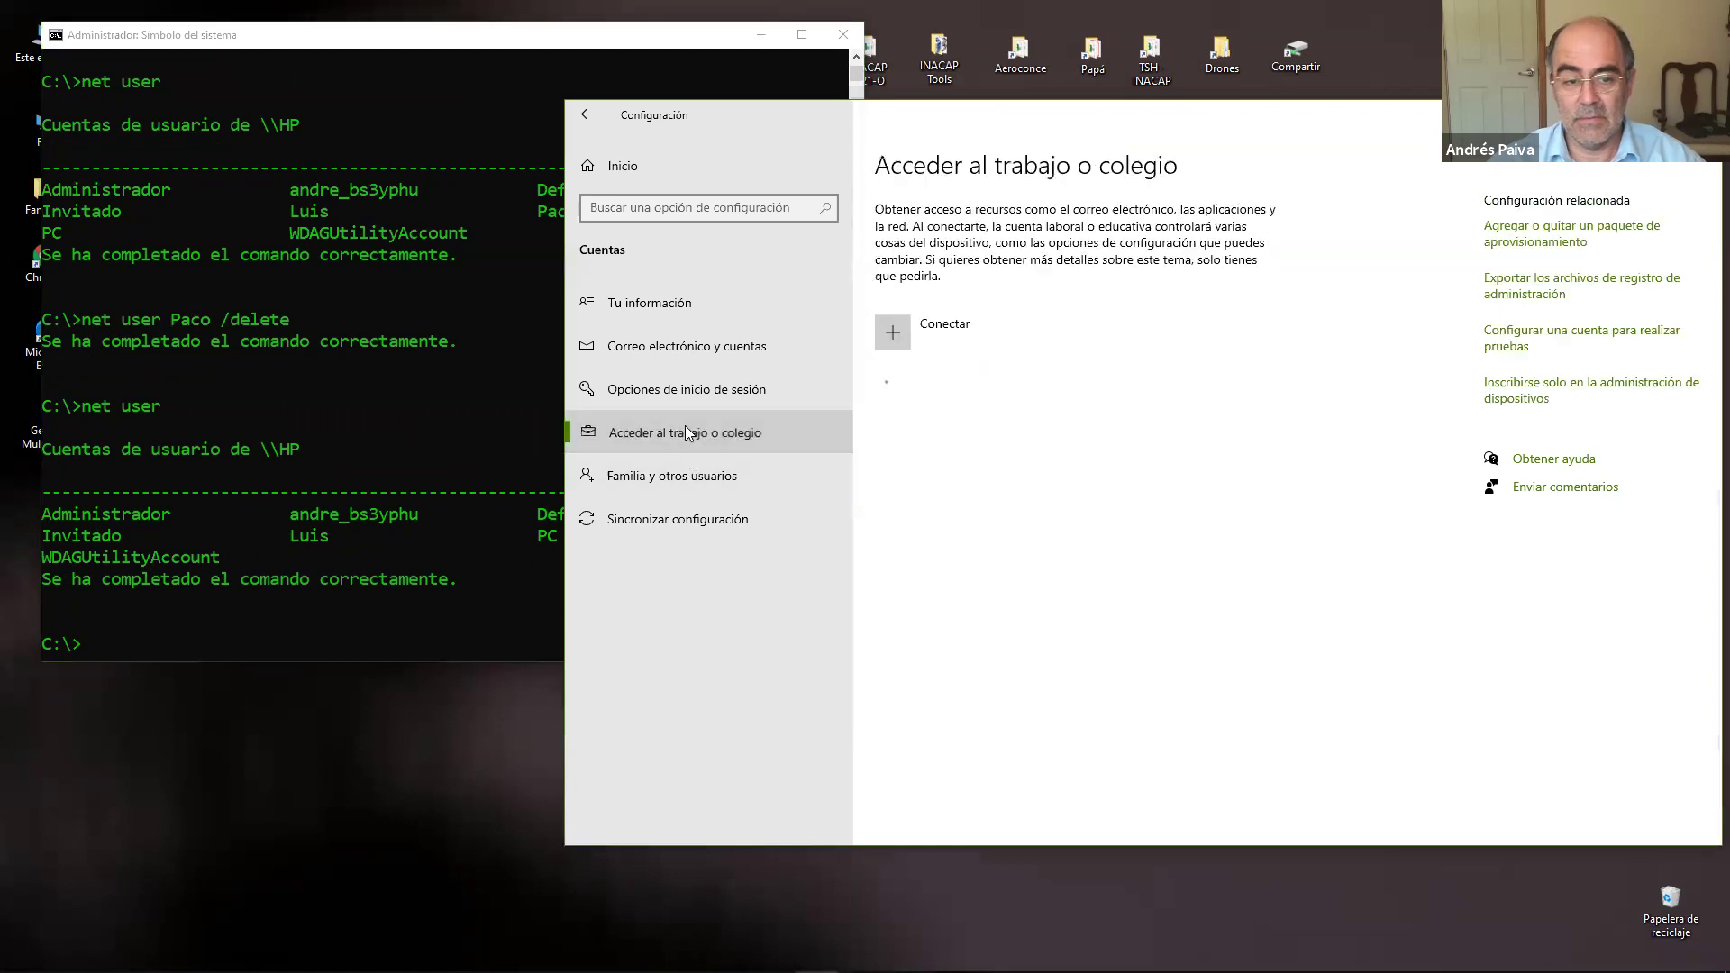
left_click(684, 476)
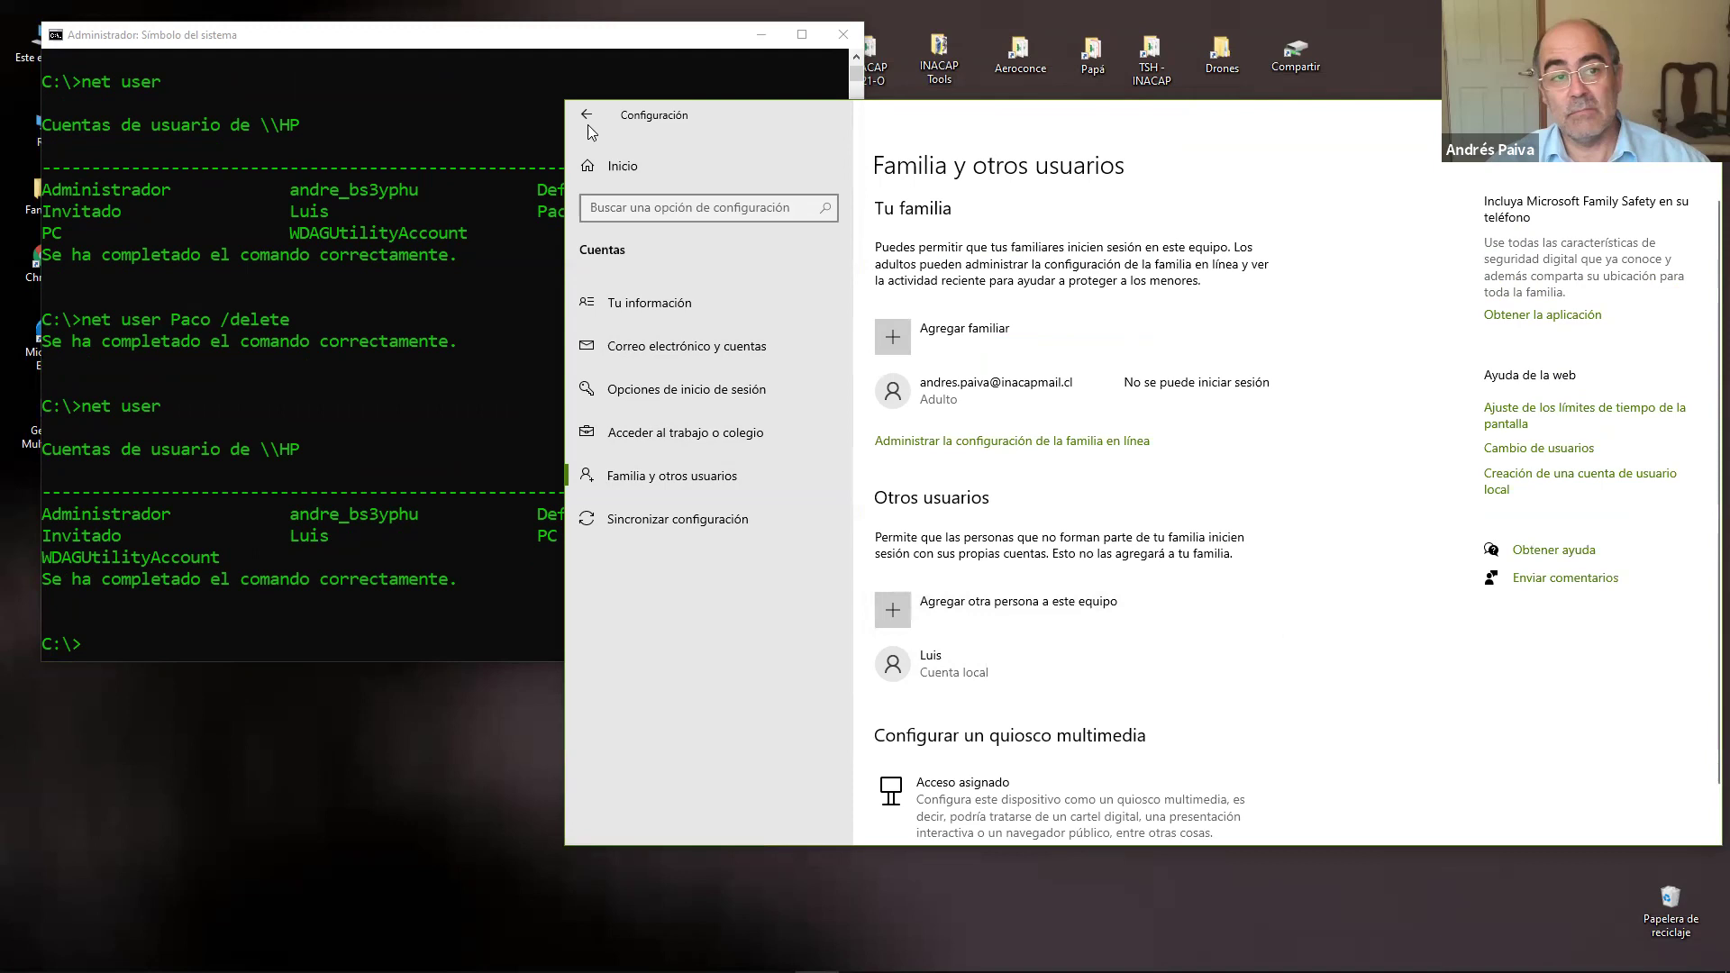
Step: Move the command window off Este equipo, open Administración de equipos, and show Usuarios under the local users and groups
left_click_drag(537, 32, 532, 266)
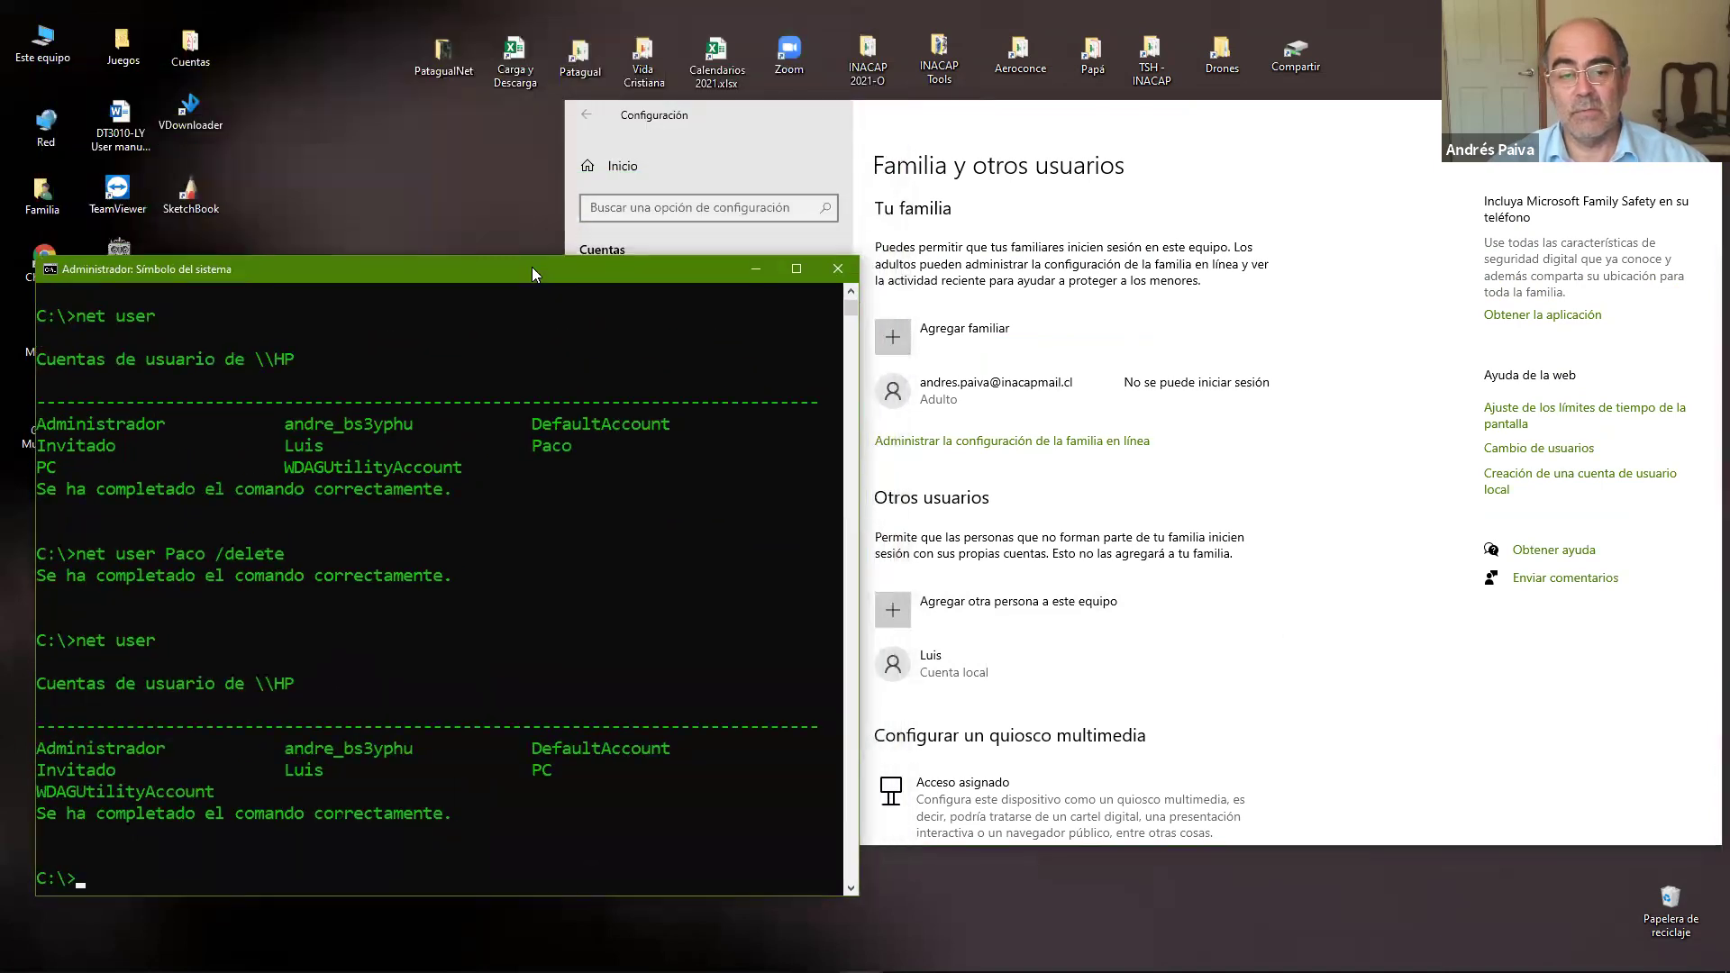
right_click(41, 36)
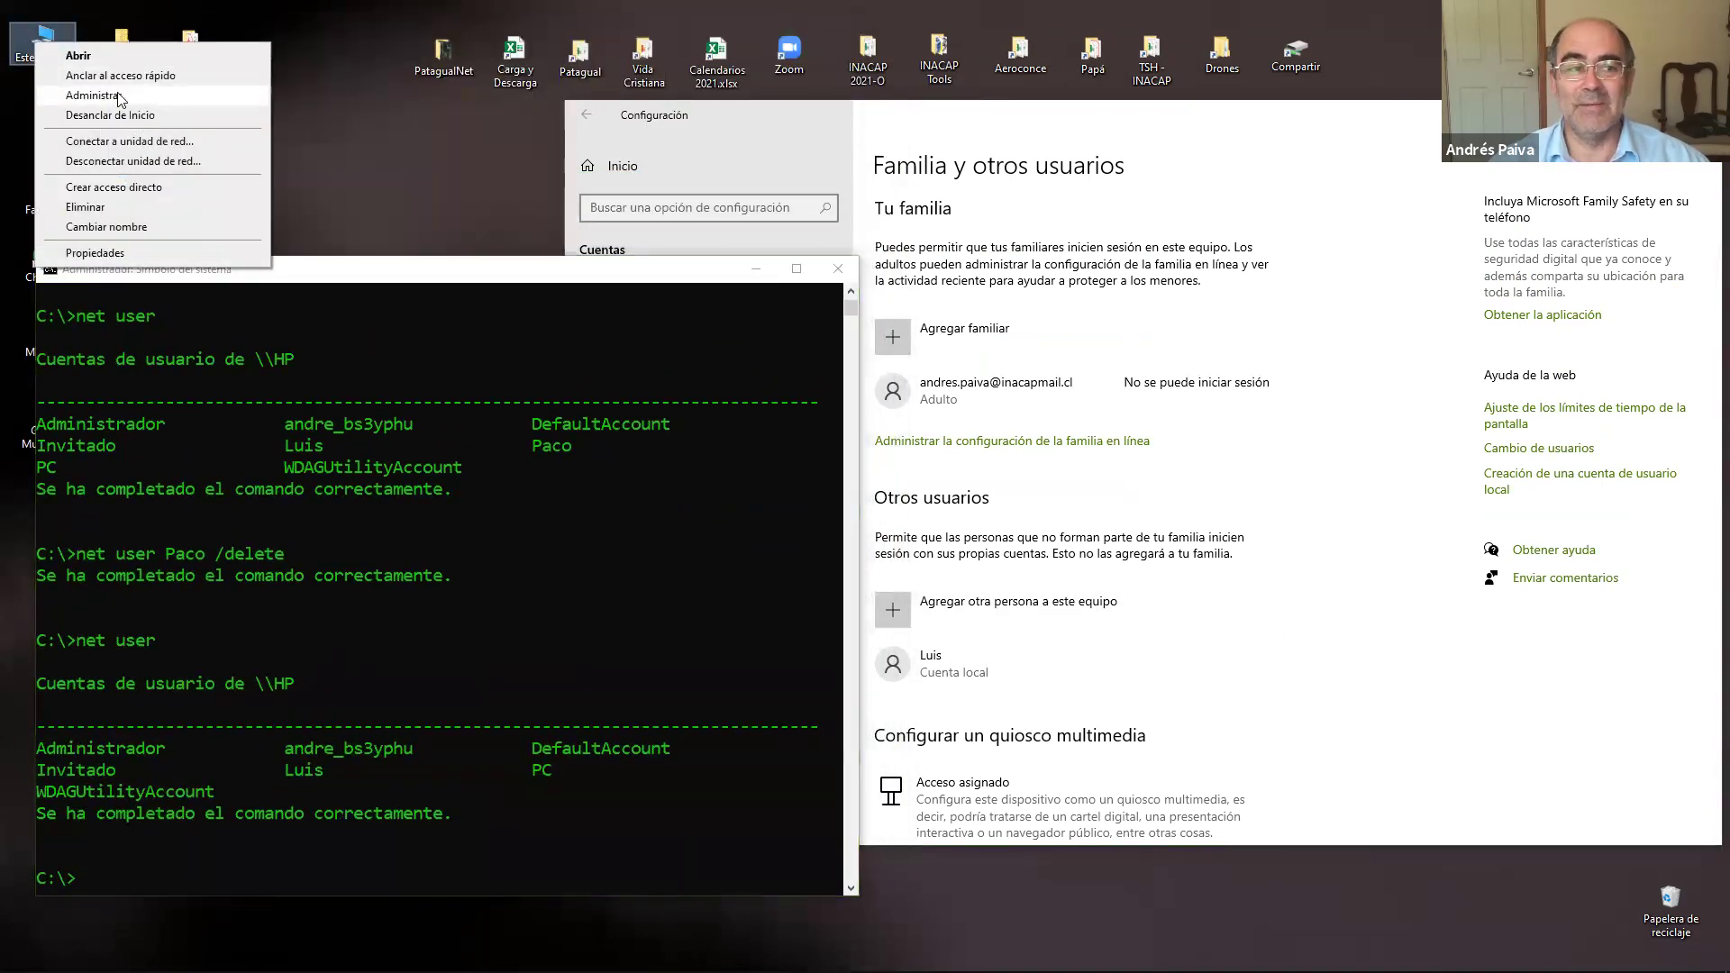
left_click(91, 94)
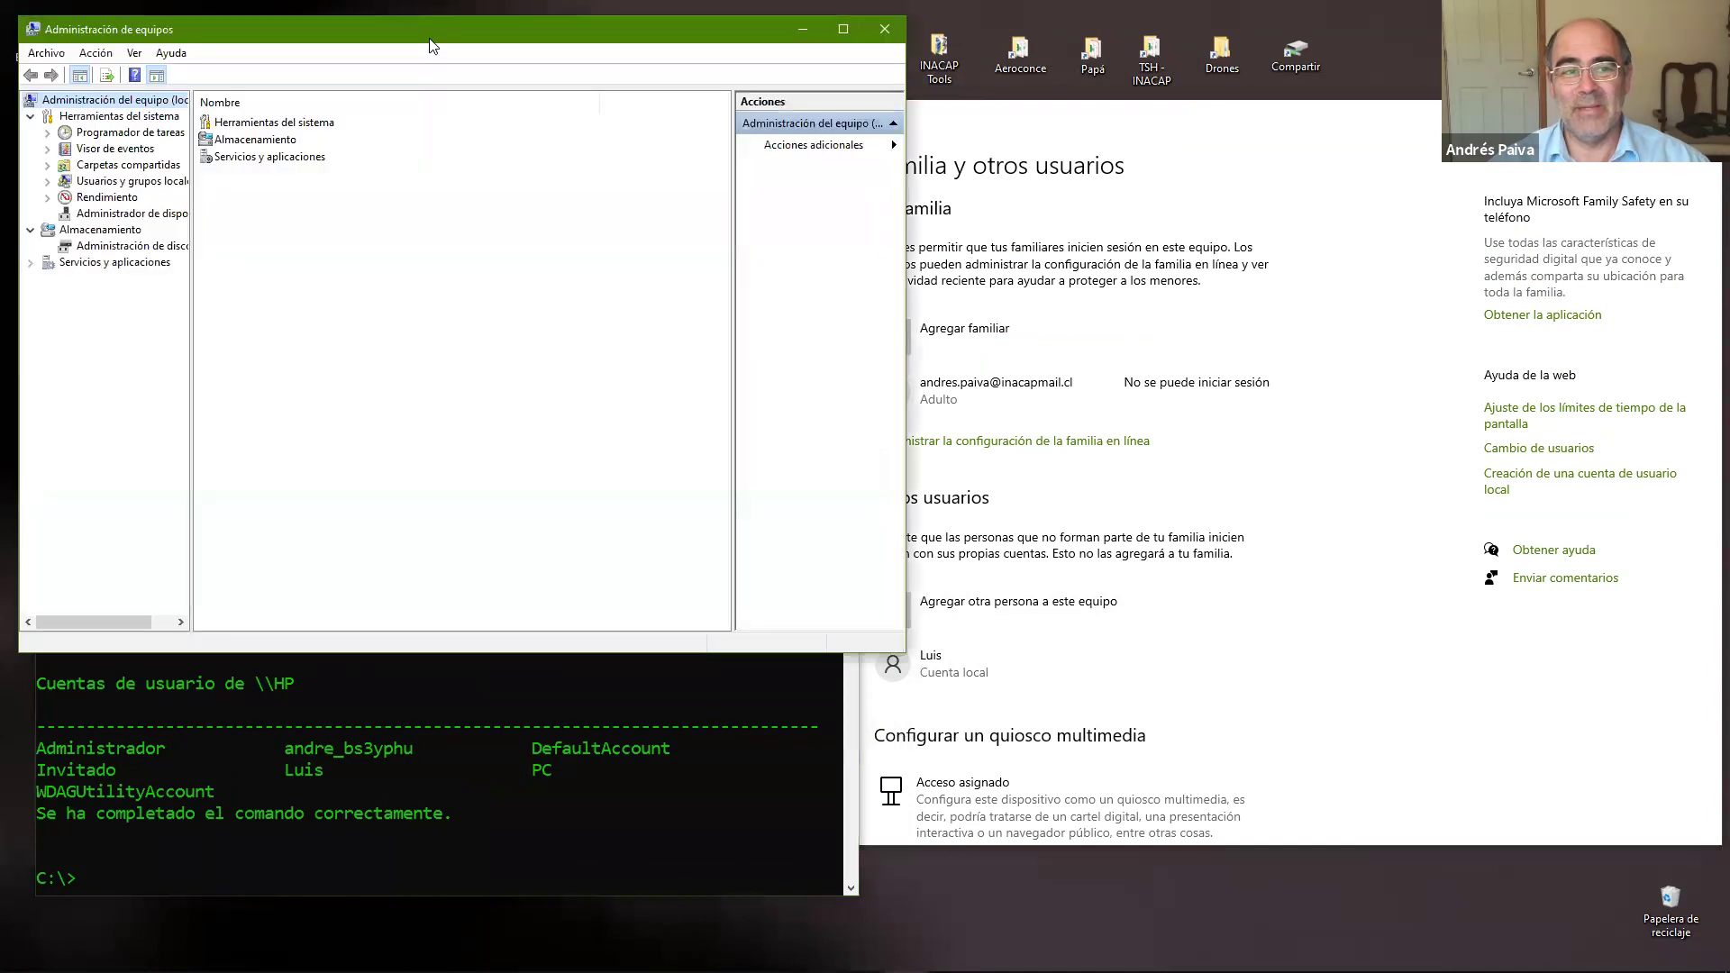
left_click(178, 260)
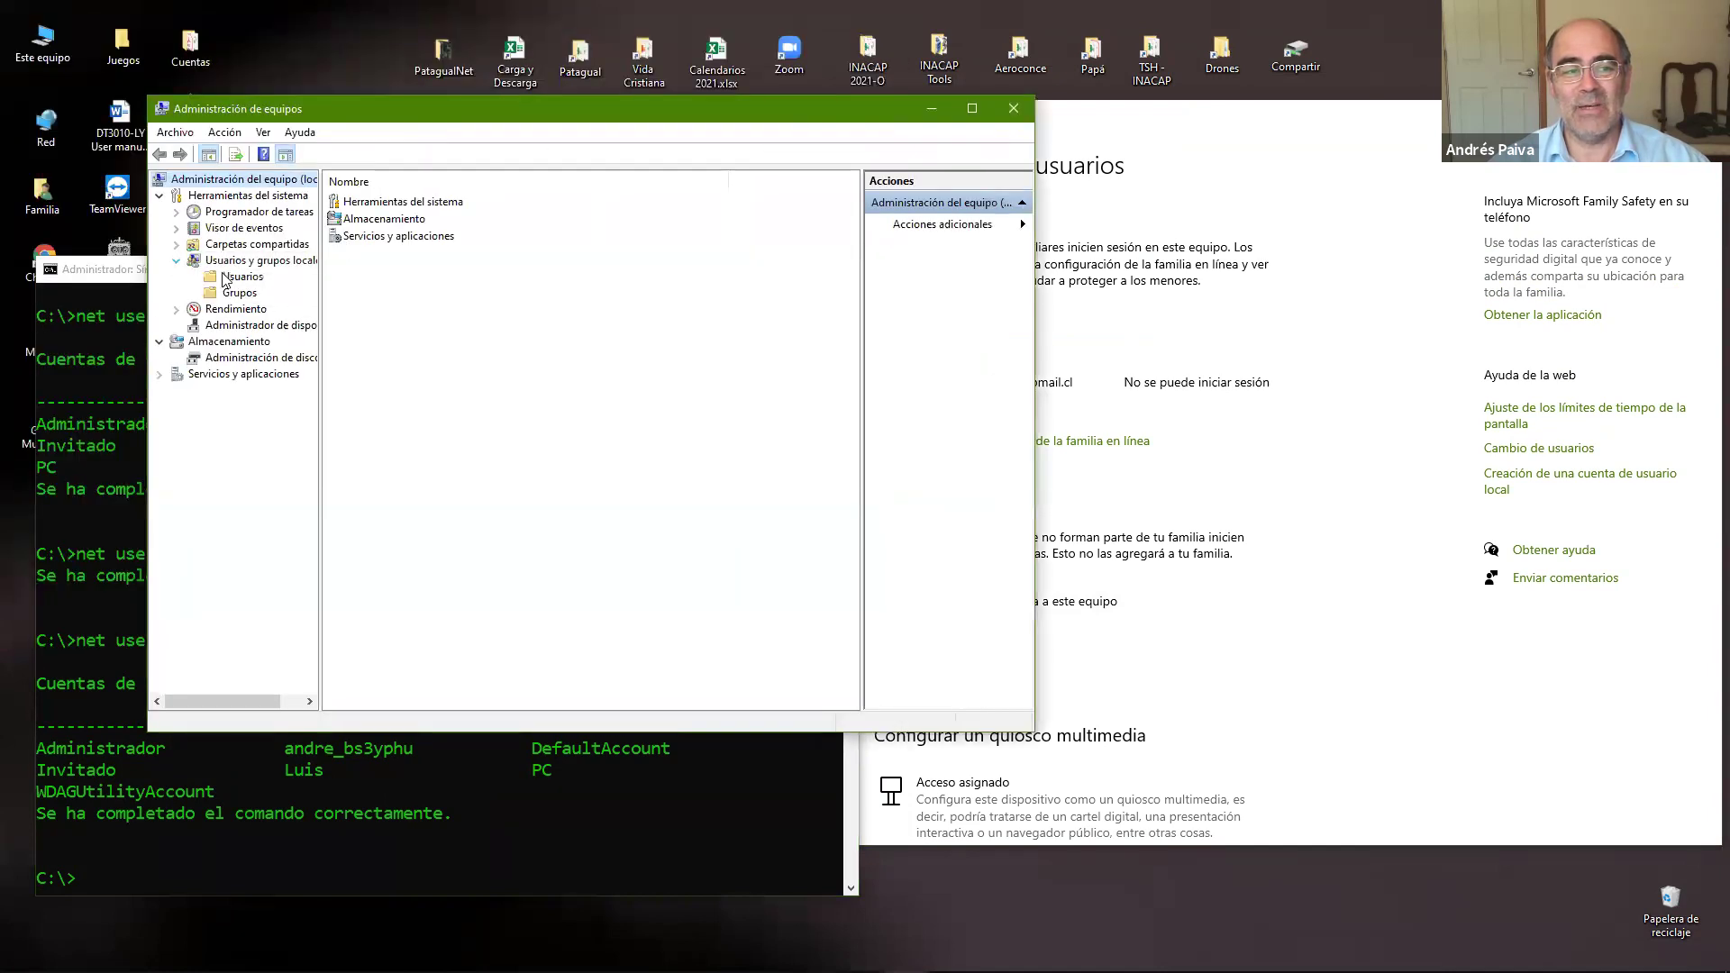
left_click(245, 279)
Step: Delete the remaining local test account from the Usuarios list, confirm the deletion, and close Administración de equipos
left_click(352, 270)
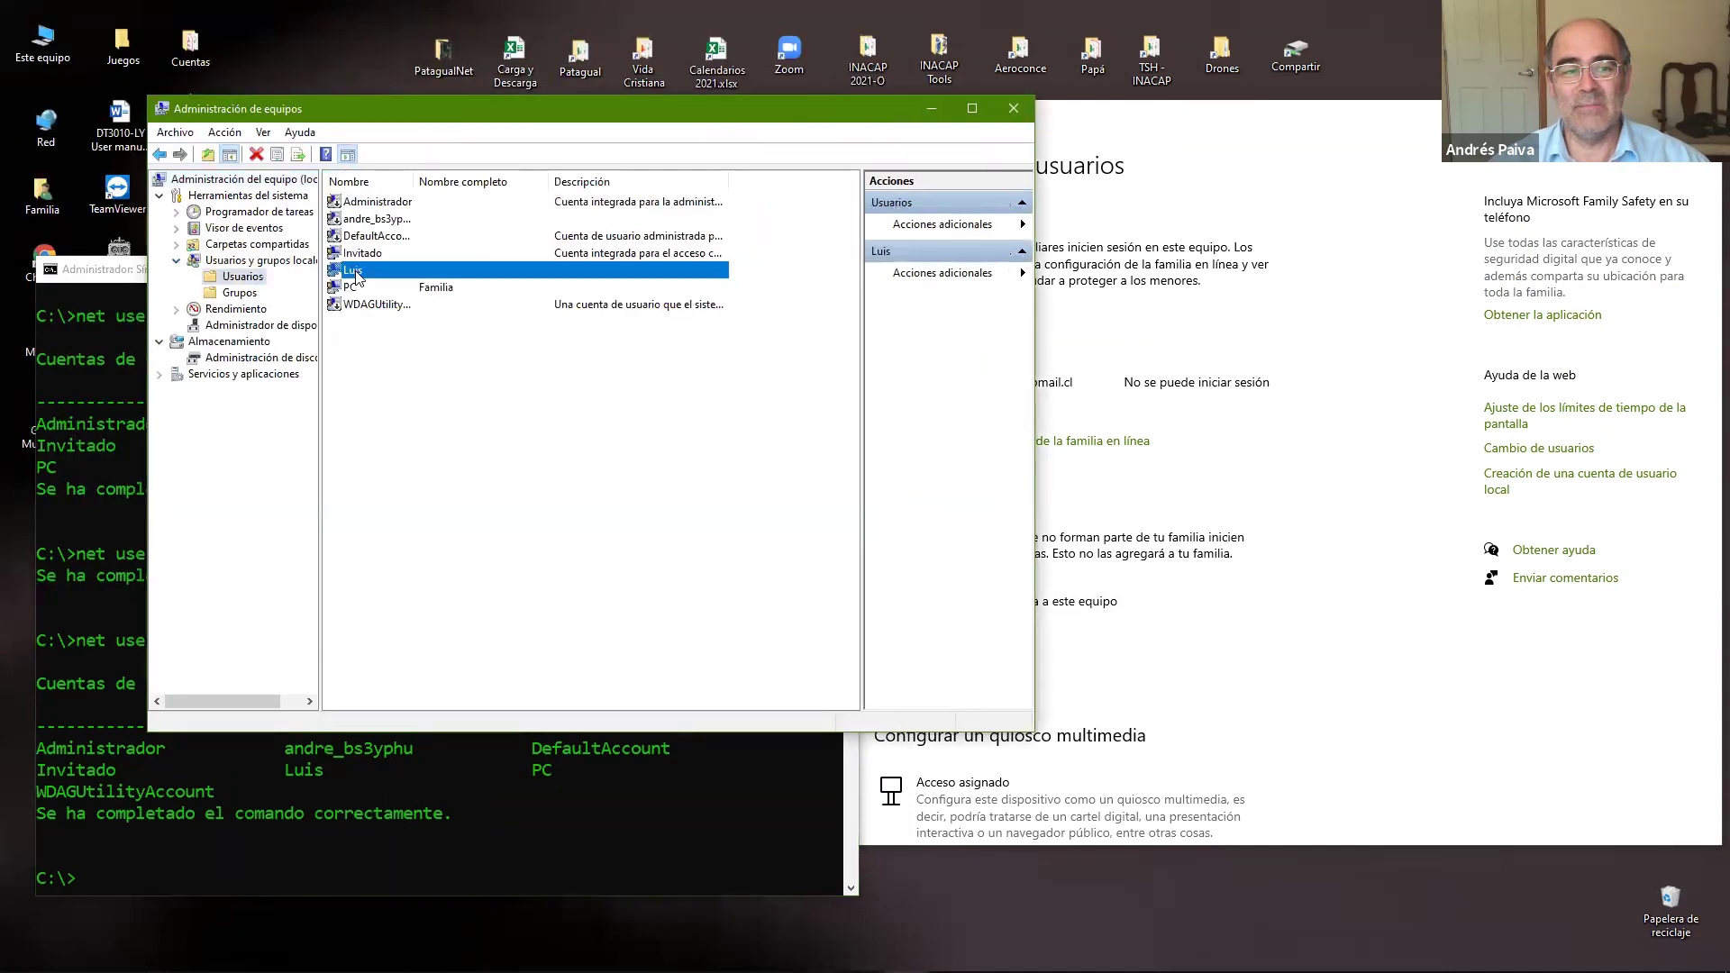
right_click(357, 272)
left_click(402, 336)
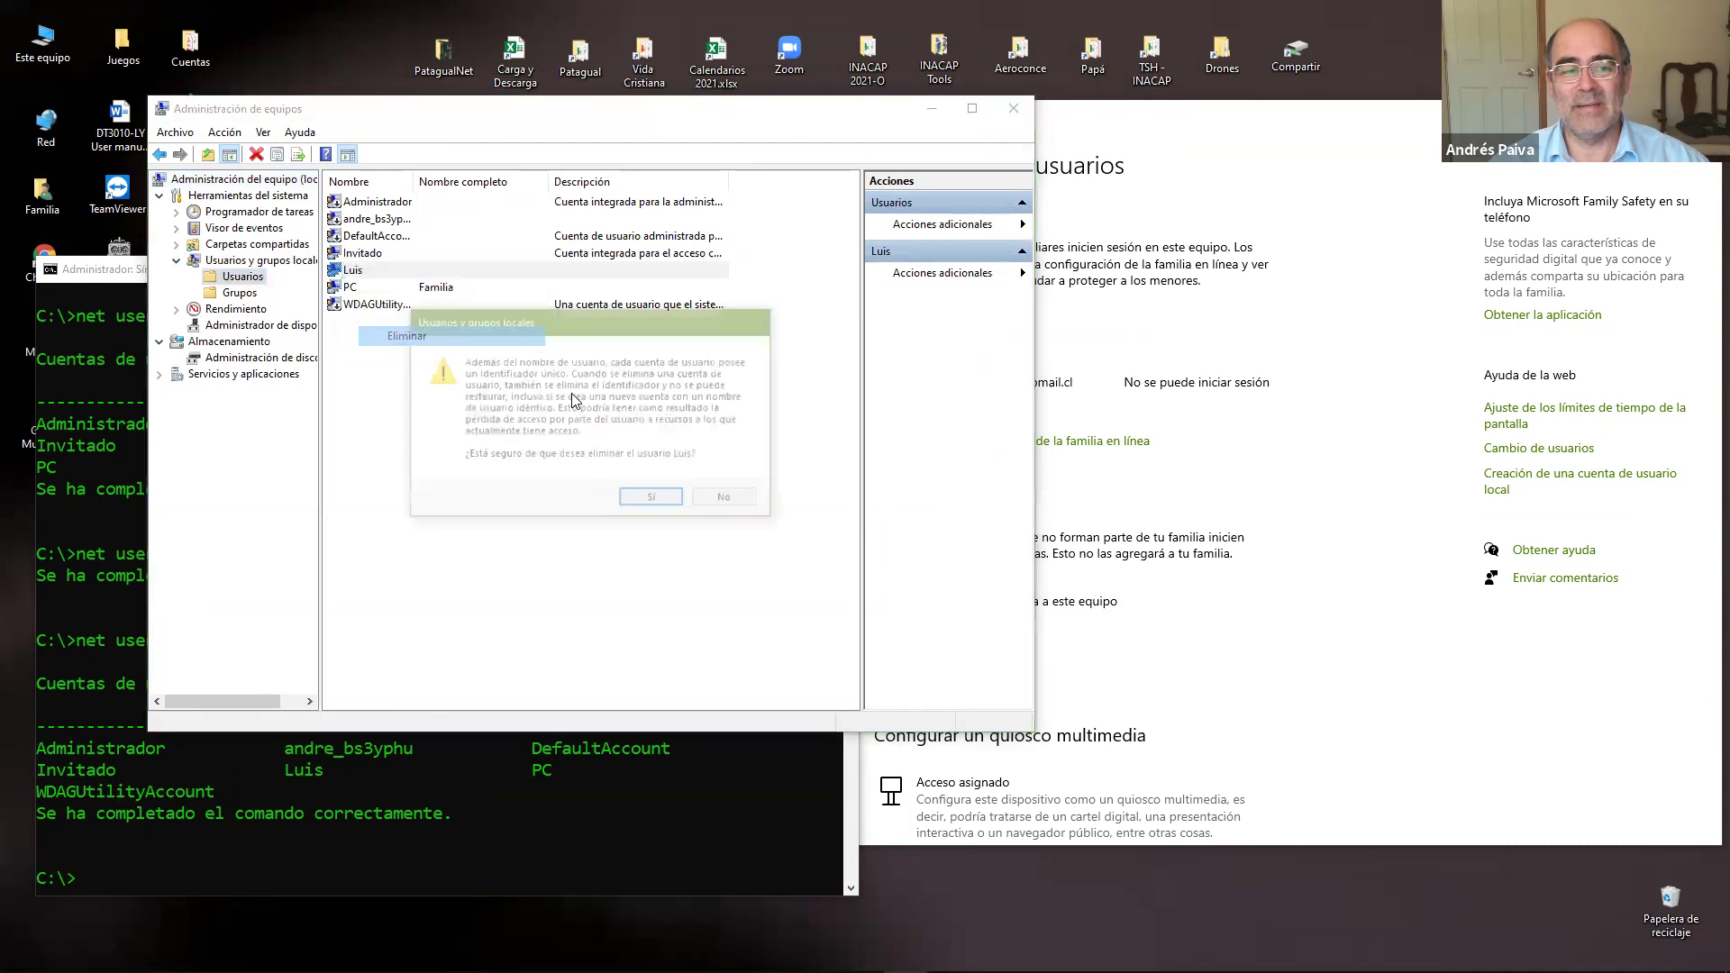
left_click(653, 500)
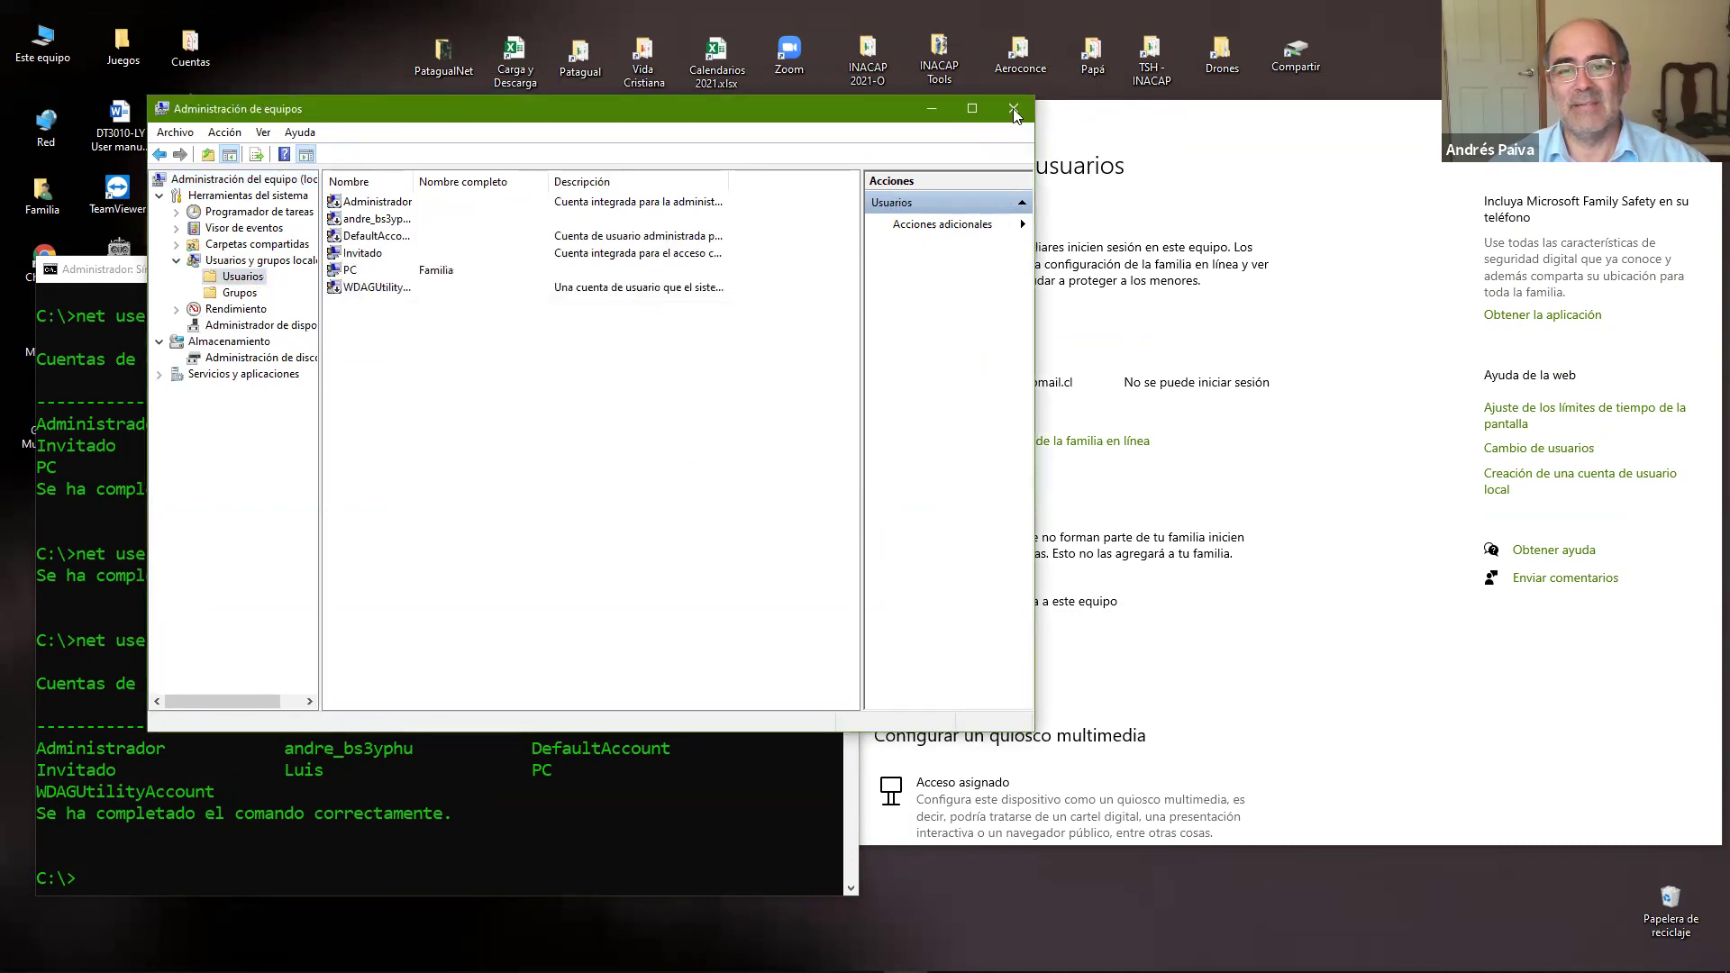
key("alt+Tab")
Step: Refresh Familia y otros usuarios by switching to Acceder al trabajo o colegio and back
left_click(932, 664)
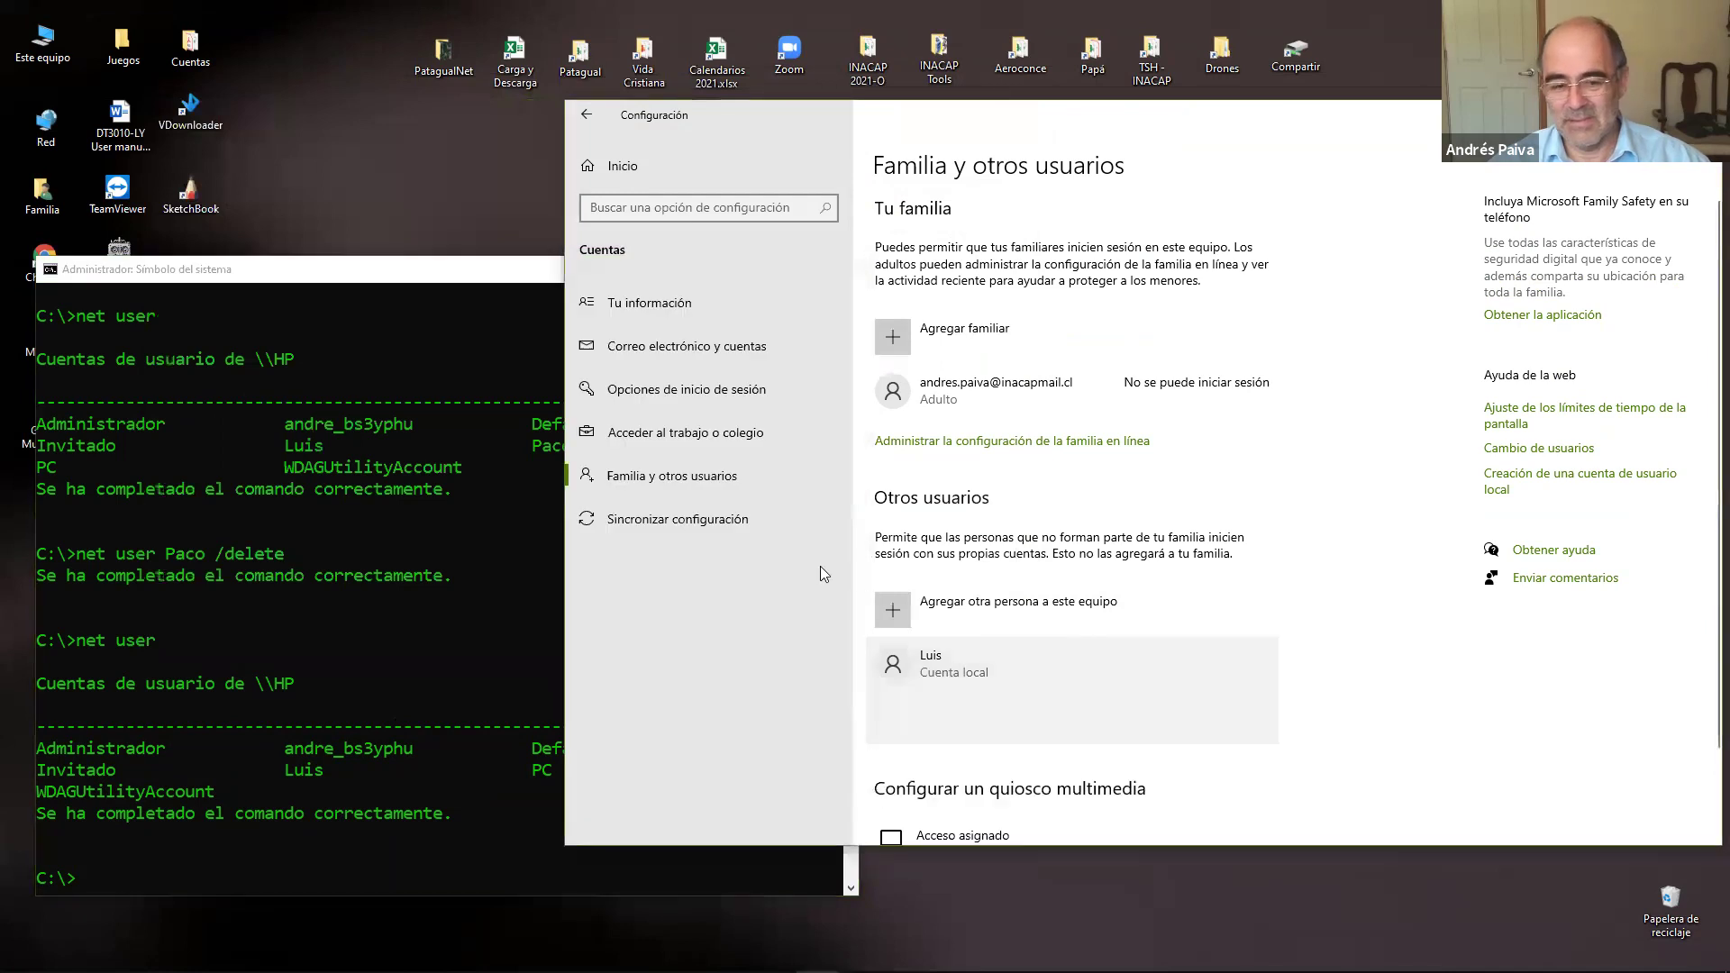
left_click(702, 435)
left_click(703, 476)
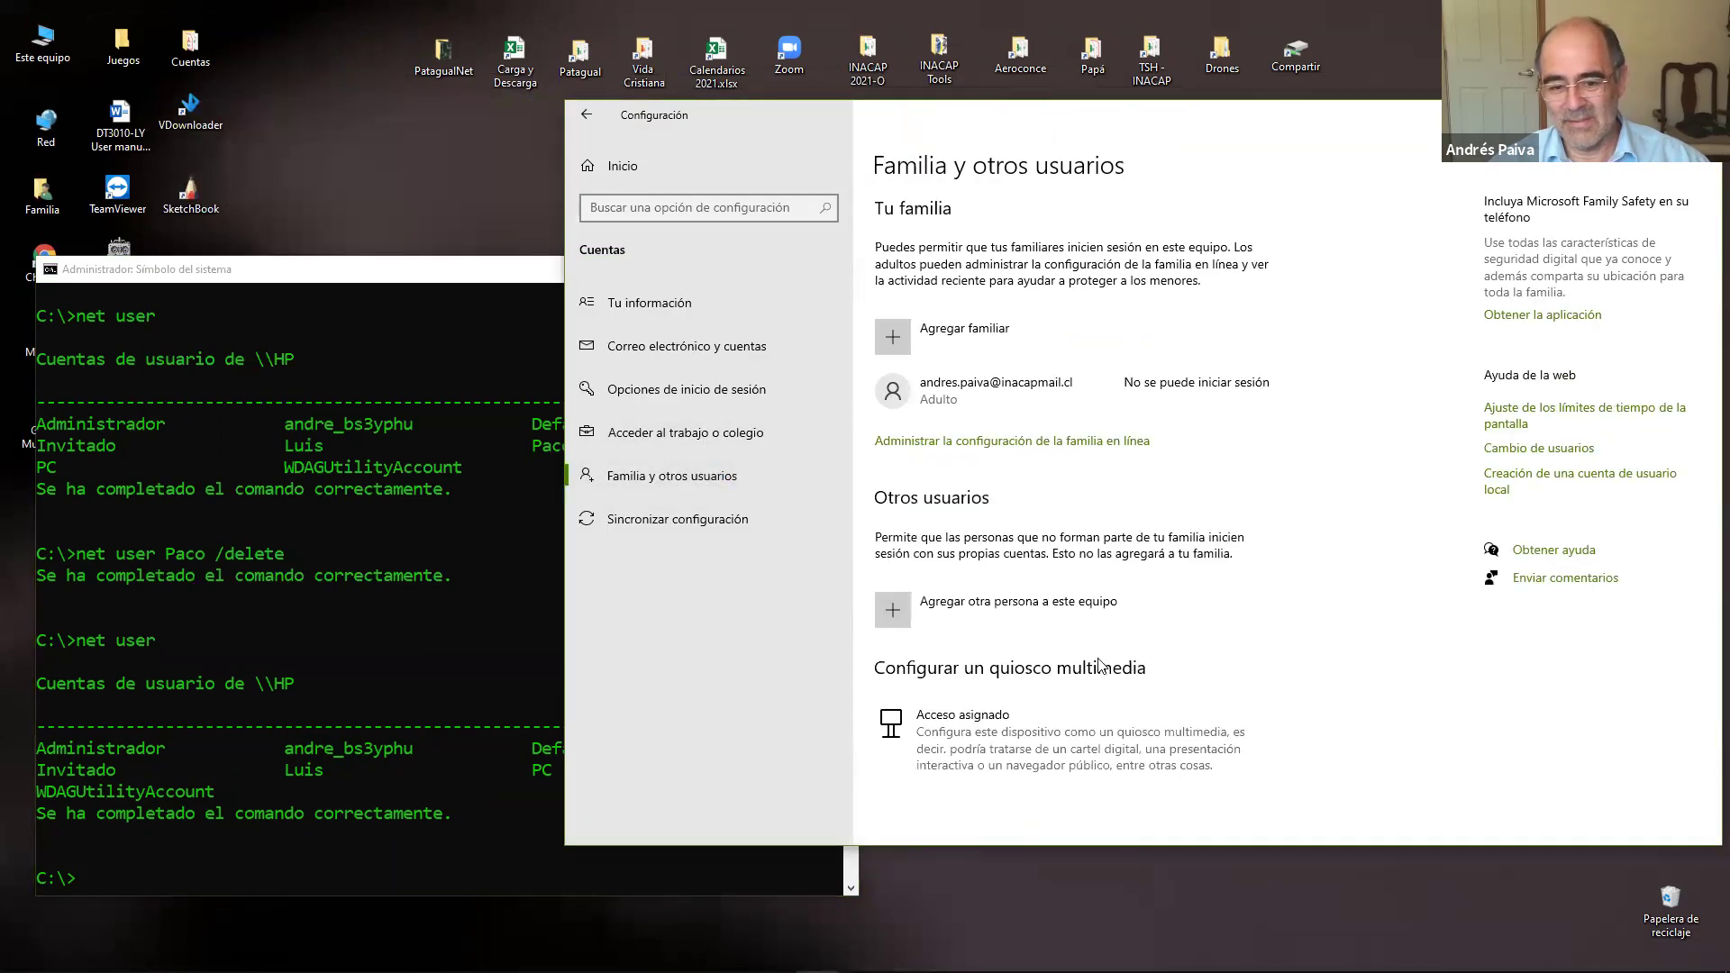
Step: List the computer's user accounts in the command prompt with net user
left_click(218, 701)
type("net user")
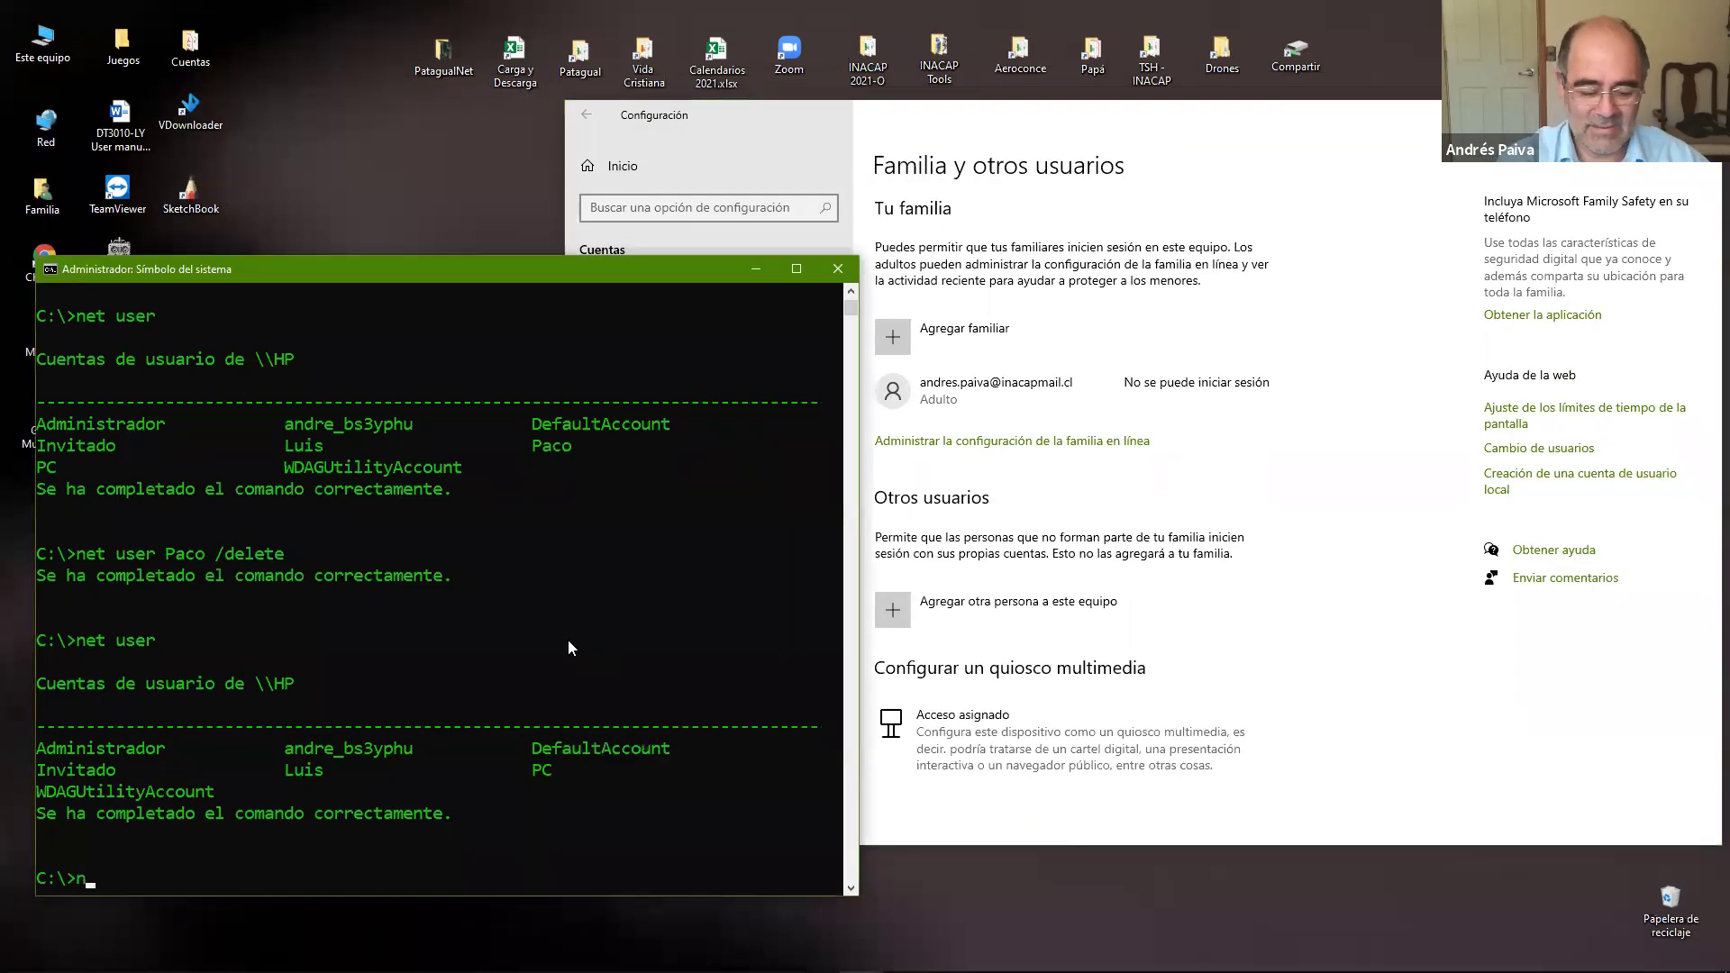
key("Return")
scroll(569, 637, "down", 3)
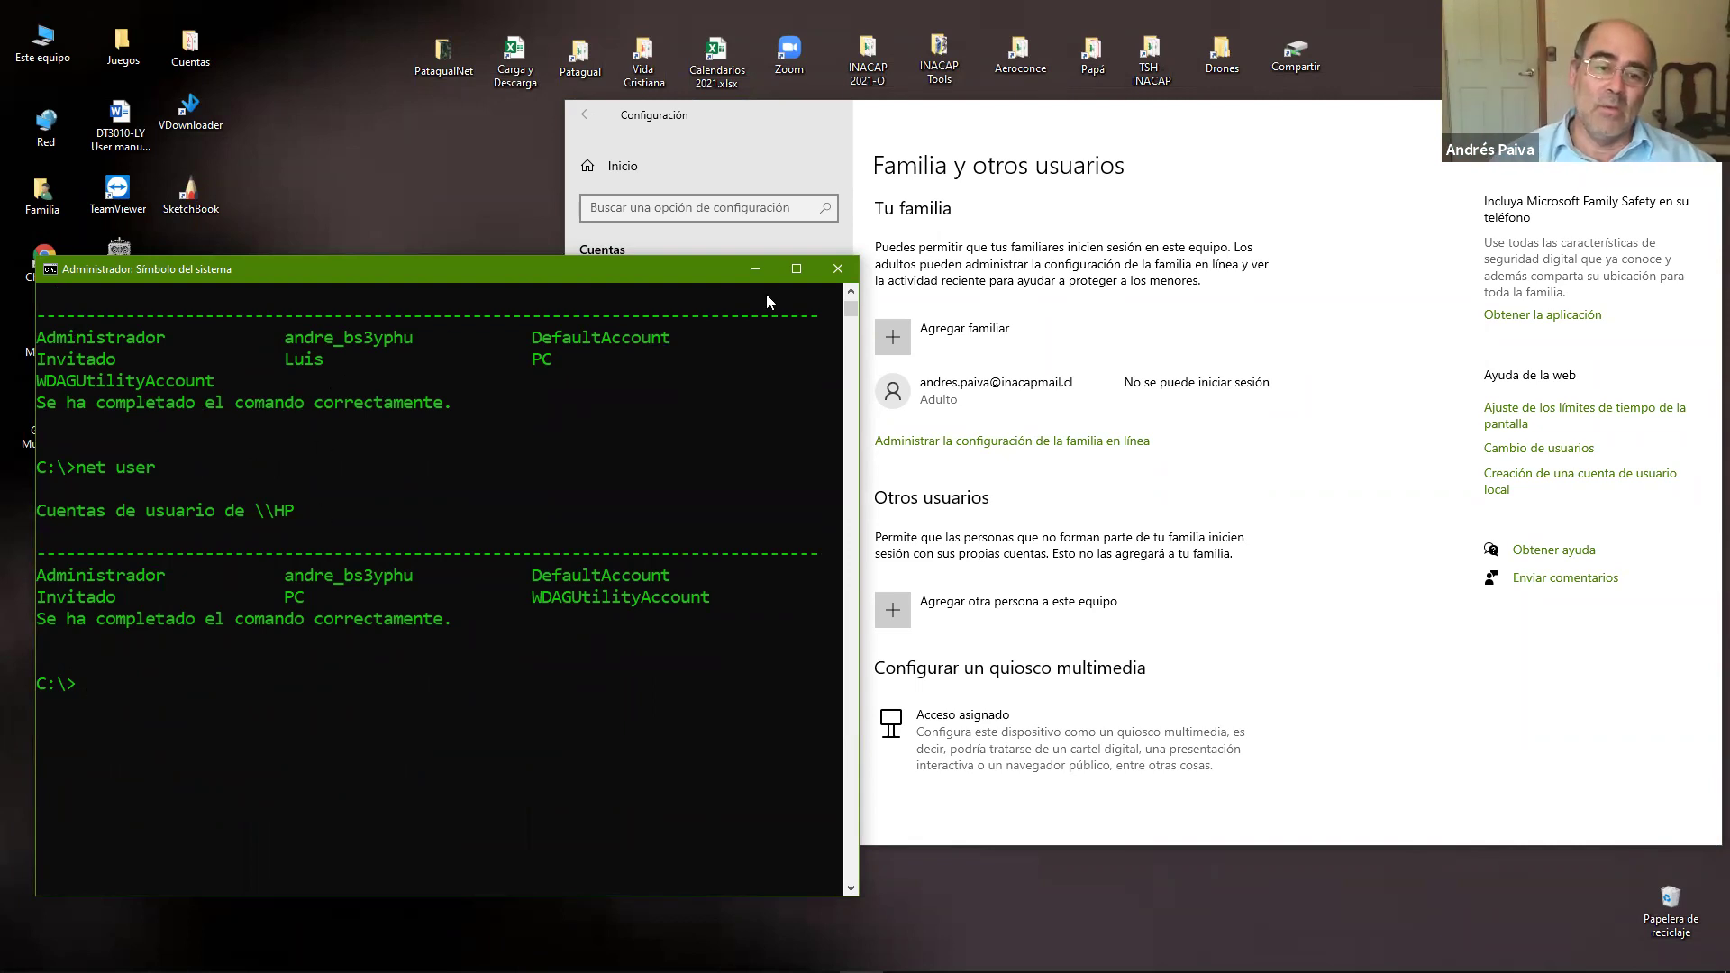
Step: Close the command prompt and the accounts settings window to clear the desktop
left_click(837, 269)
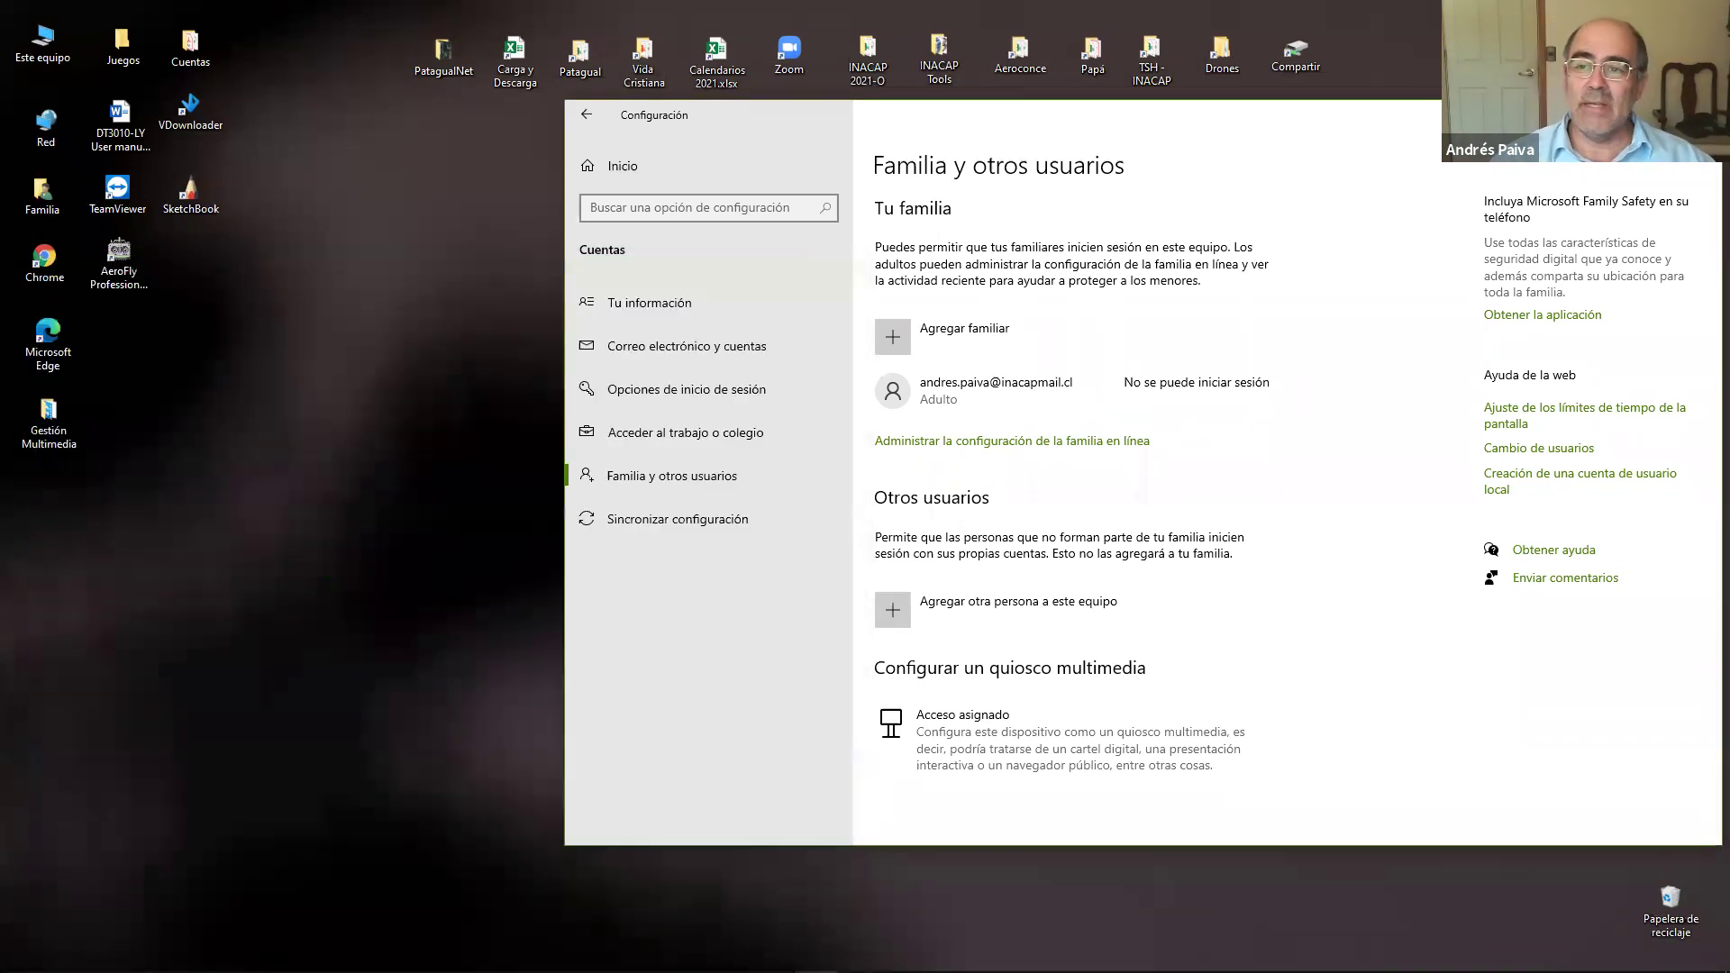
left_click_drag(721, 114, 462, 114)
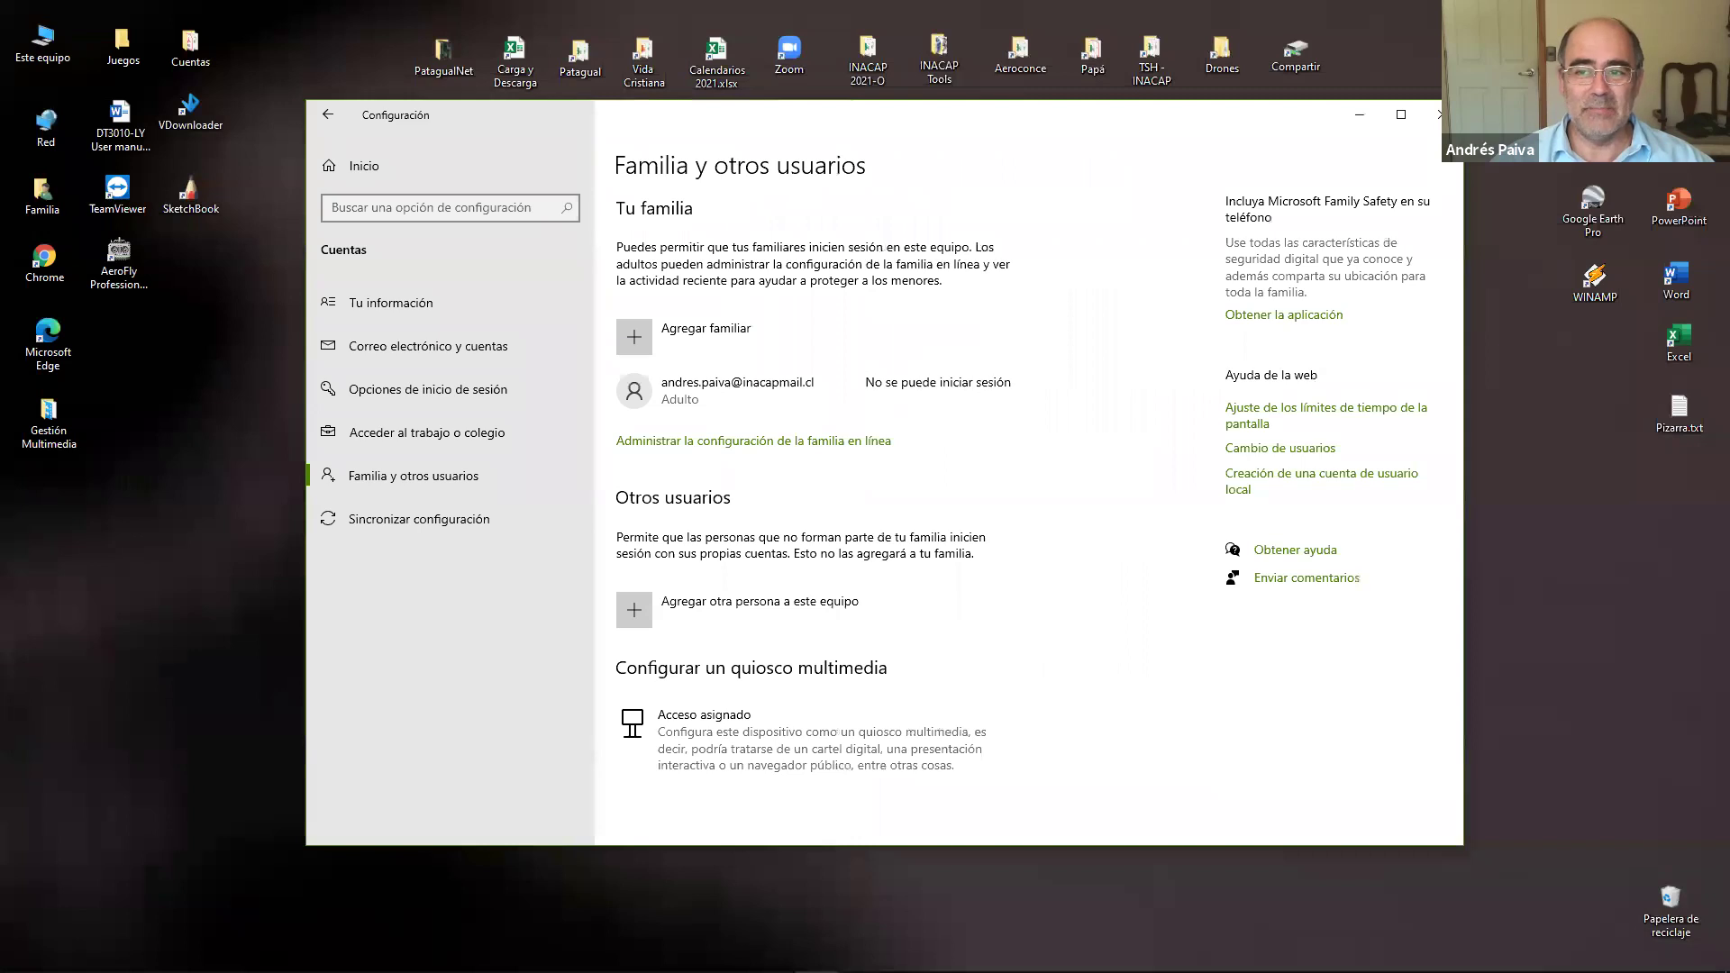
left_click(1438, 115)
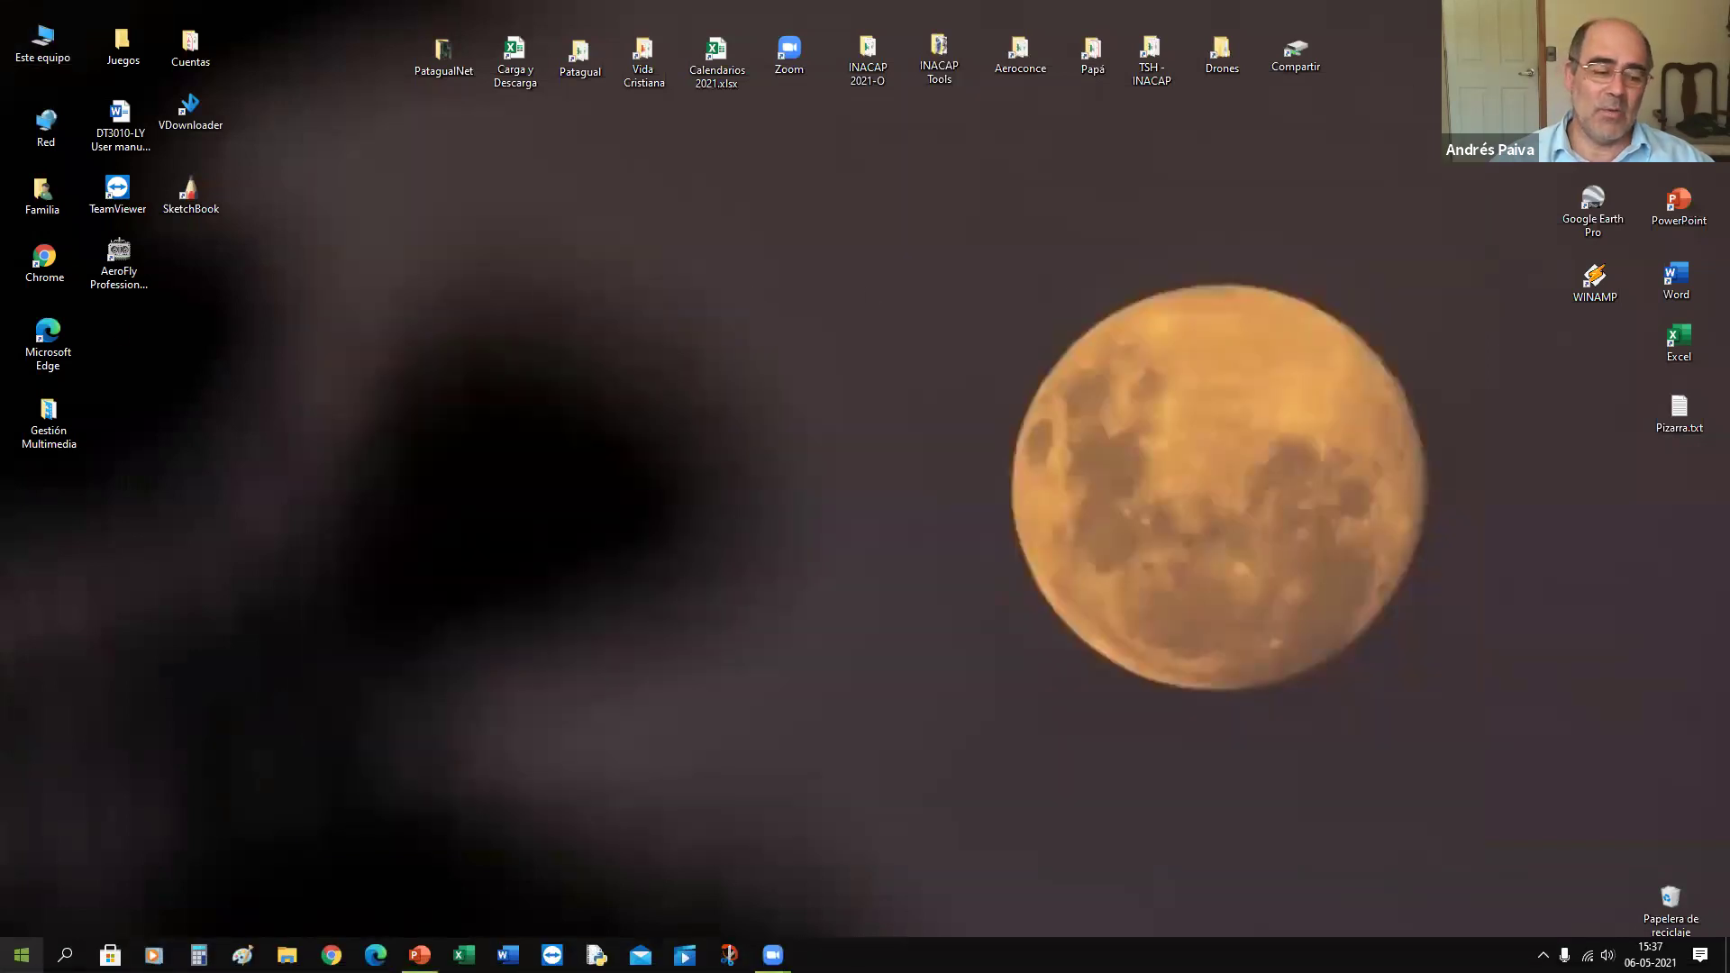
Step: Open the Configuración de Windows home page to view its categories, and close it
left_click(17, 946)
left_click(22, 892)
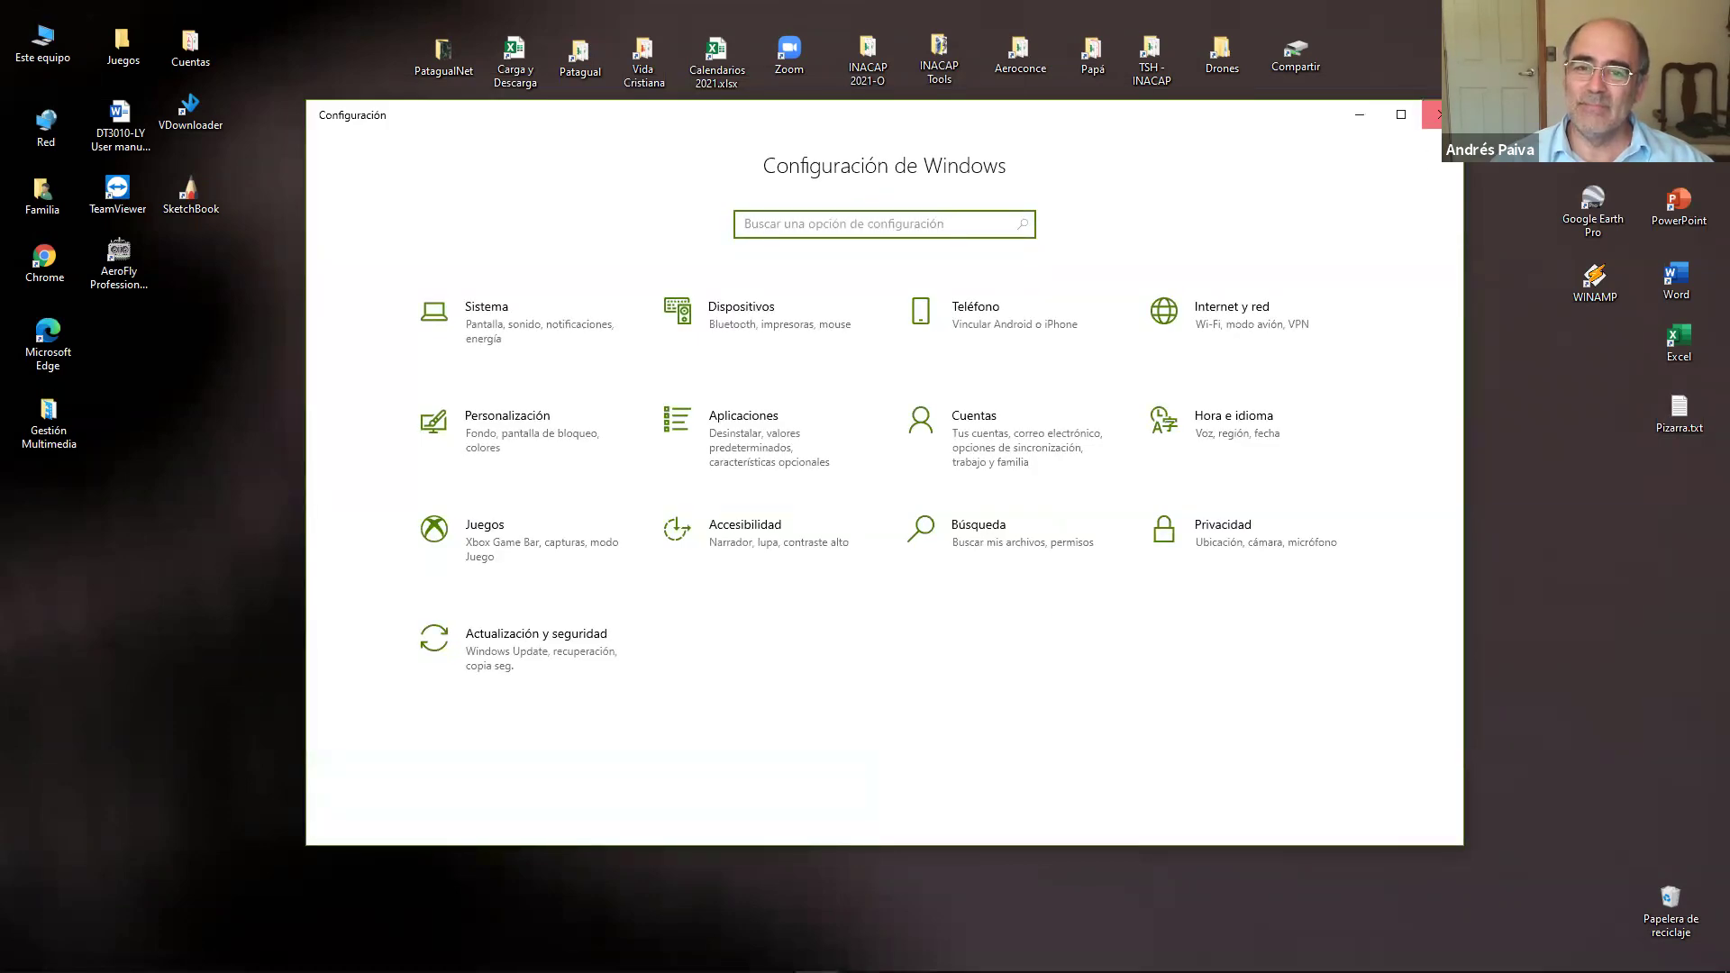
left_click(1432, 114)
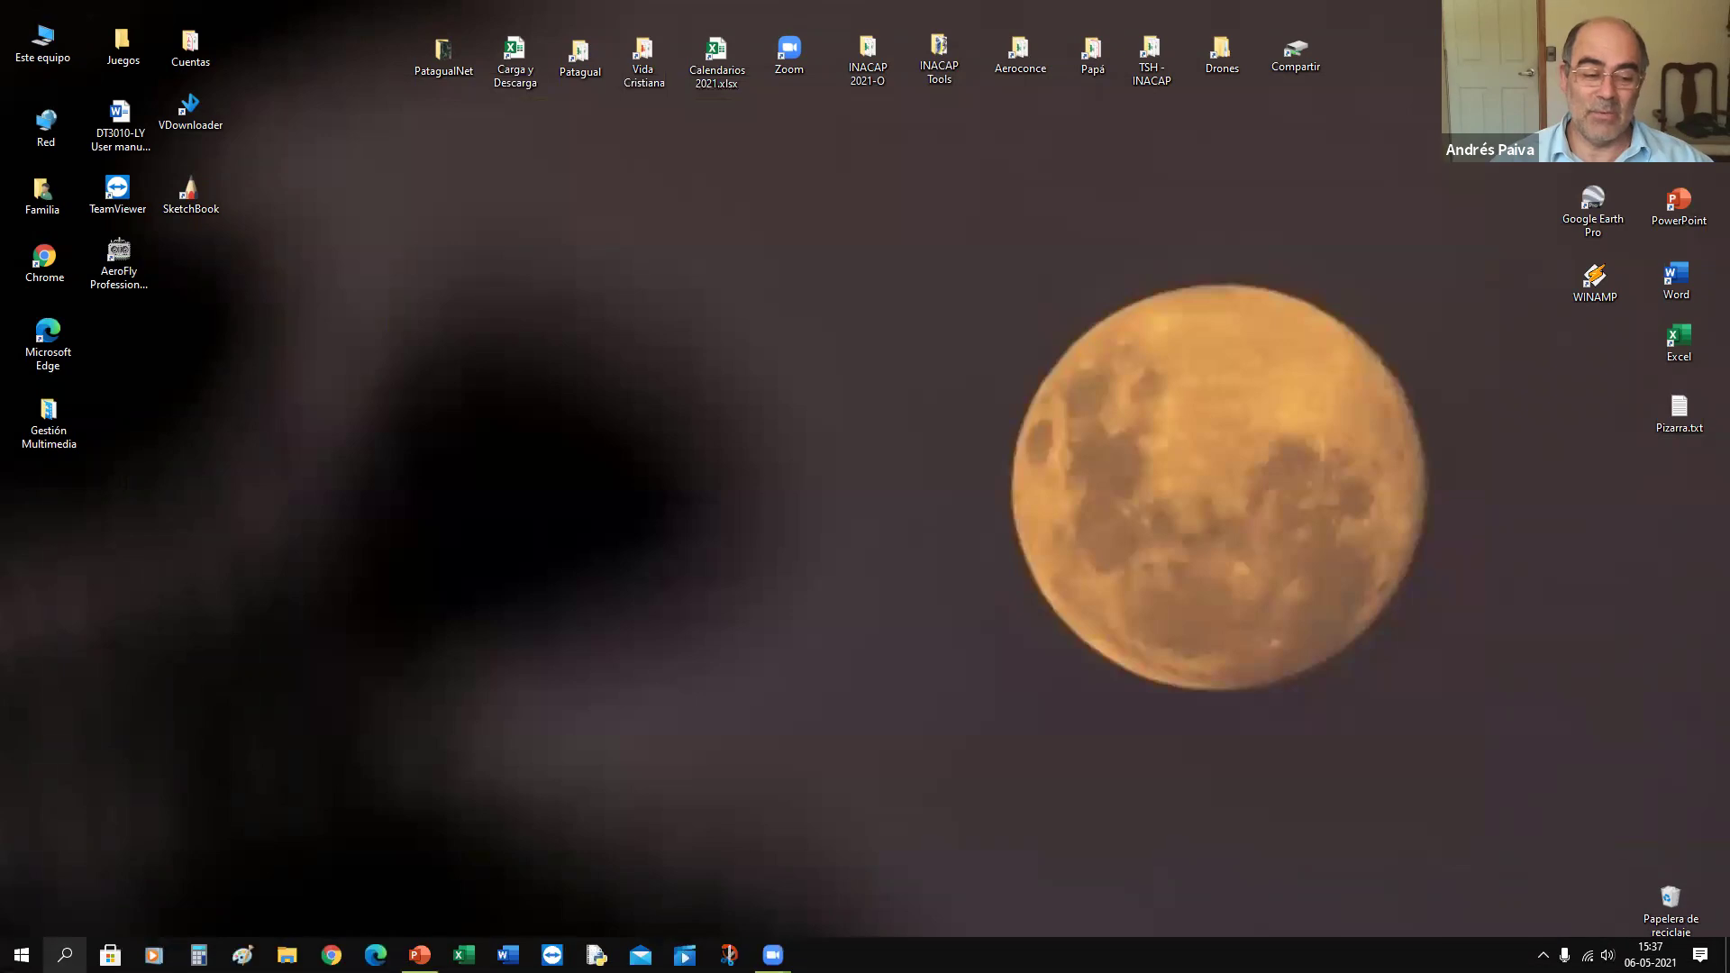
Step: Search Windows for "panel", open Panel de control to view all its items, and close it
left_click(64, 955)
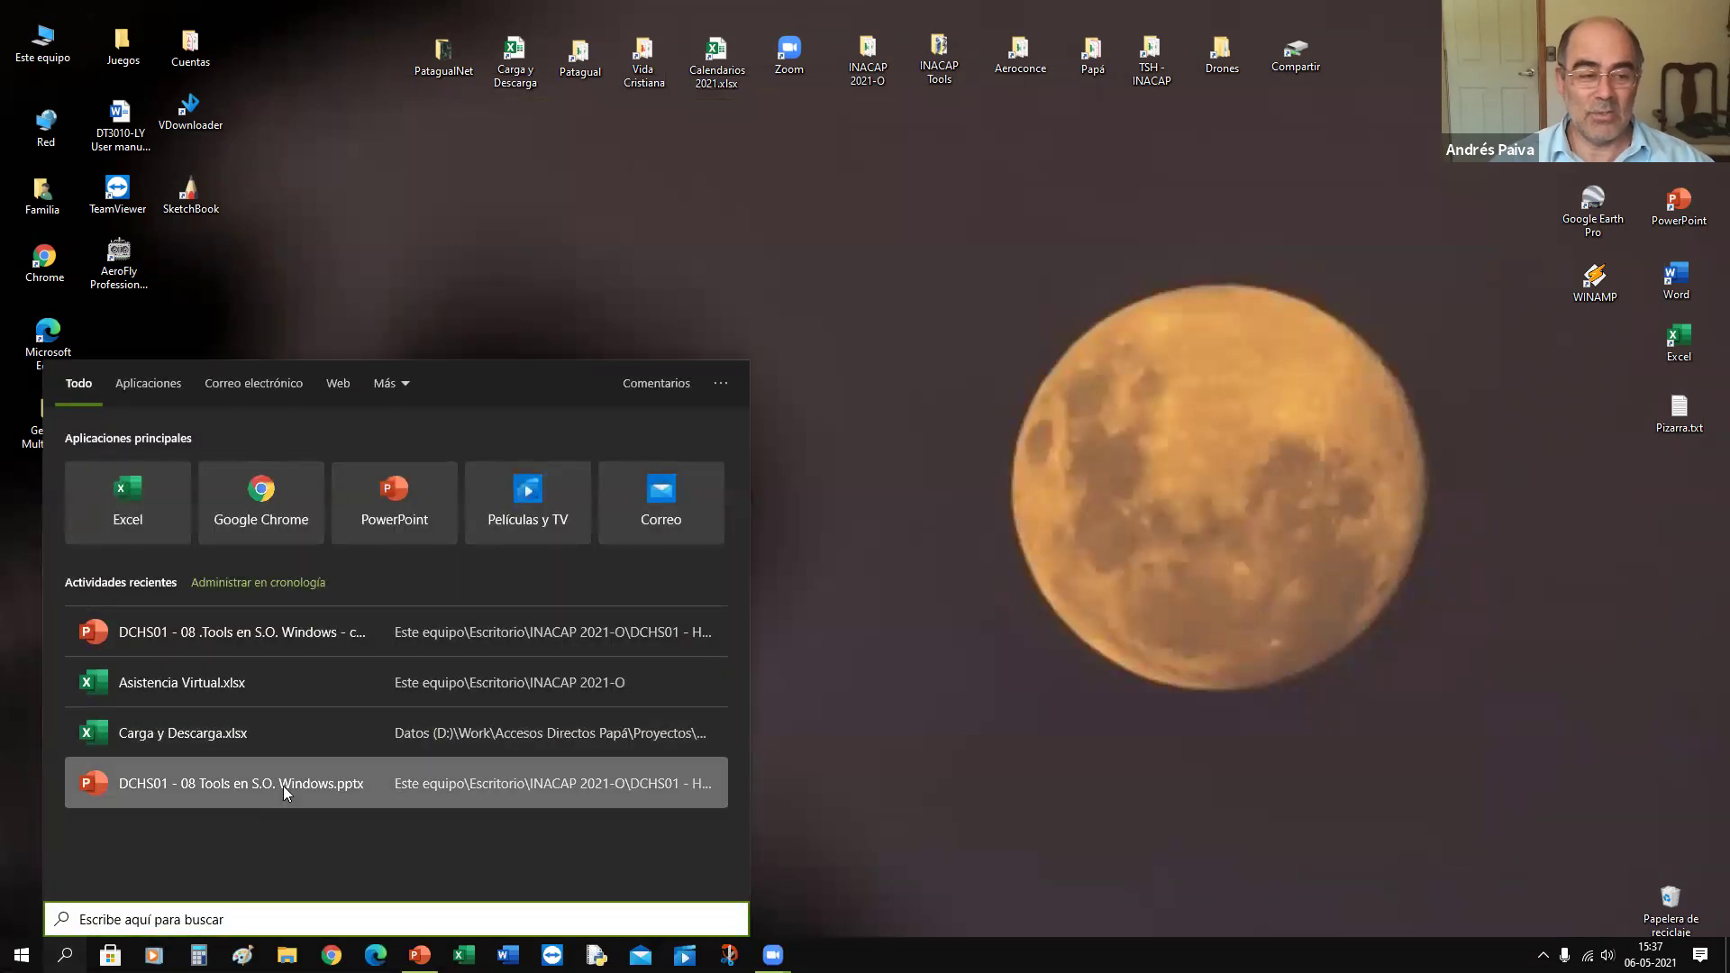
type("panel")
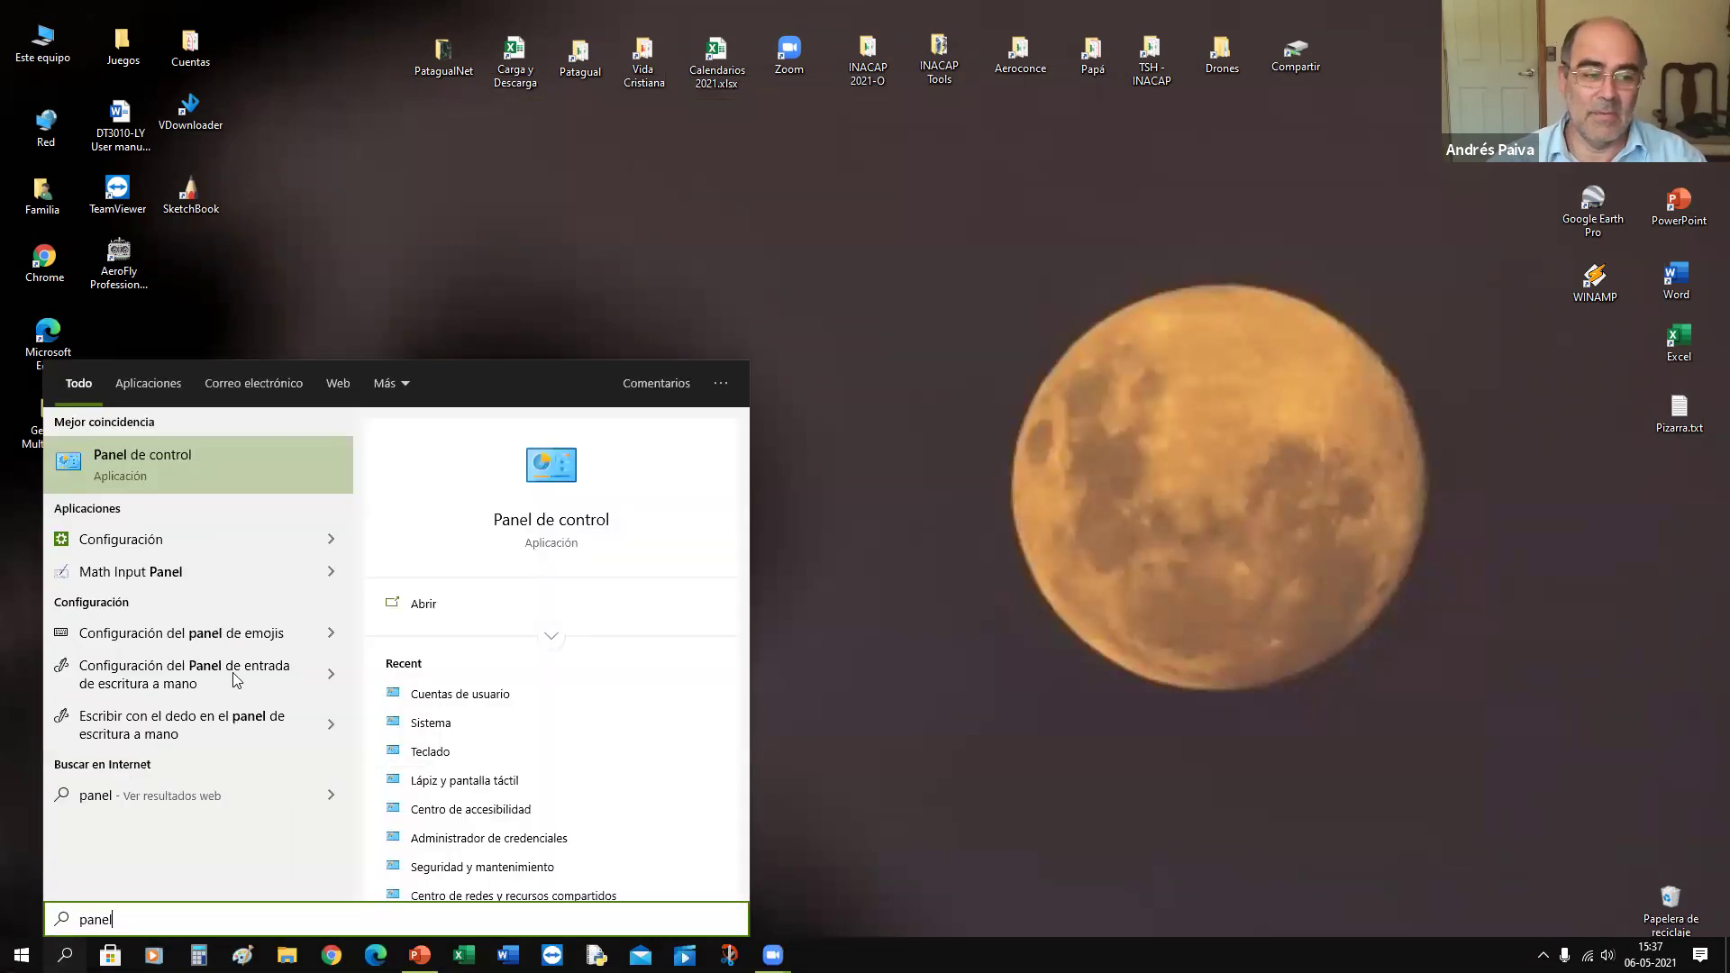
left_click(159, 473)
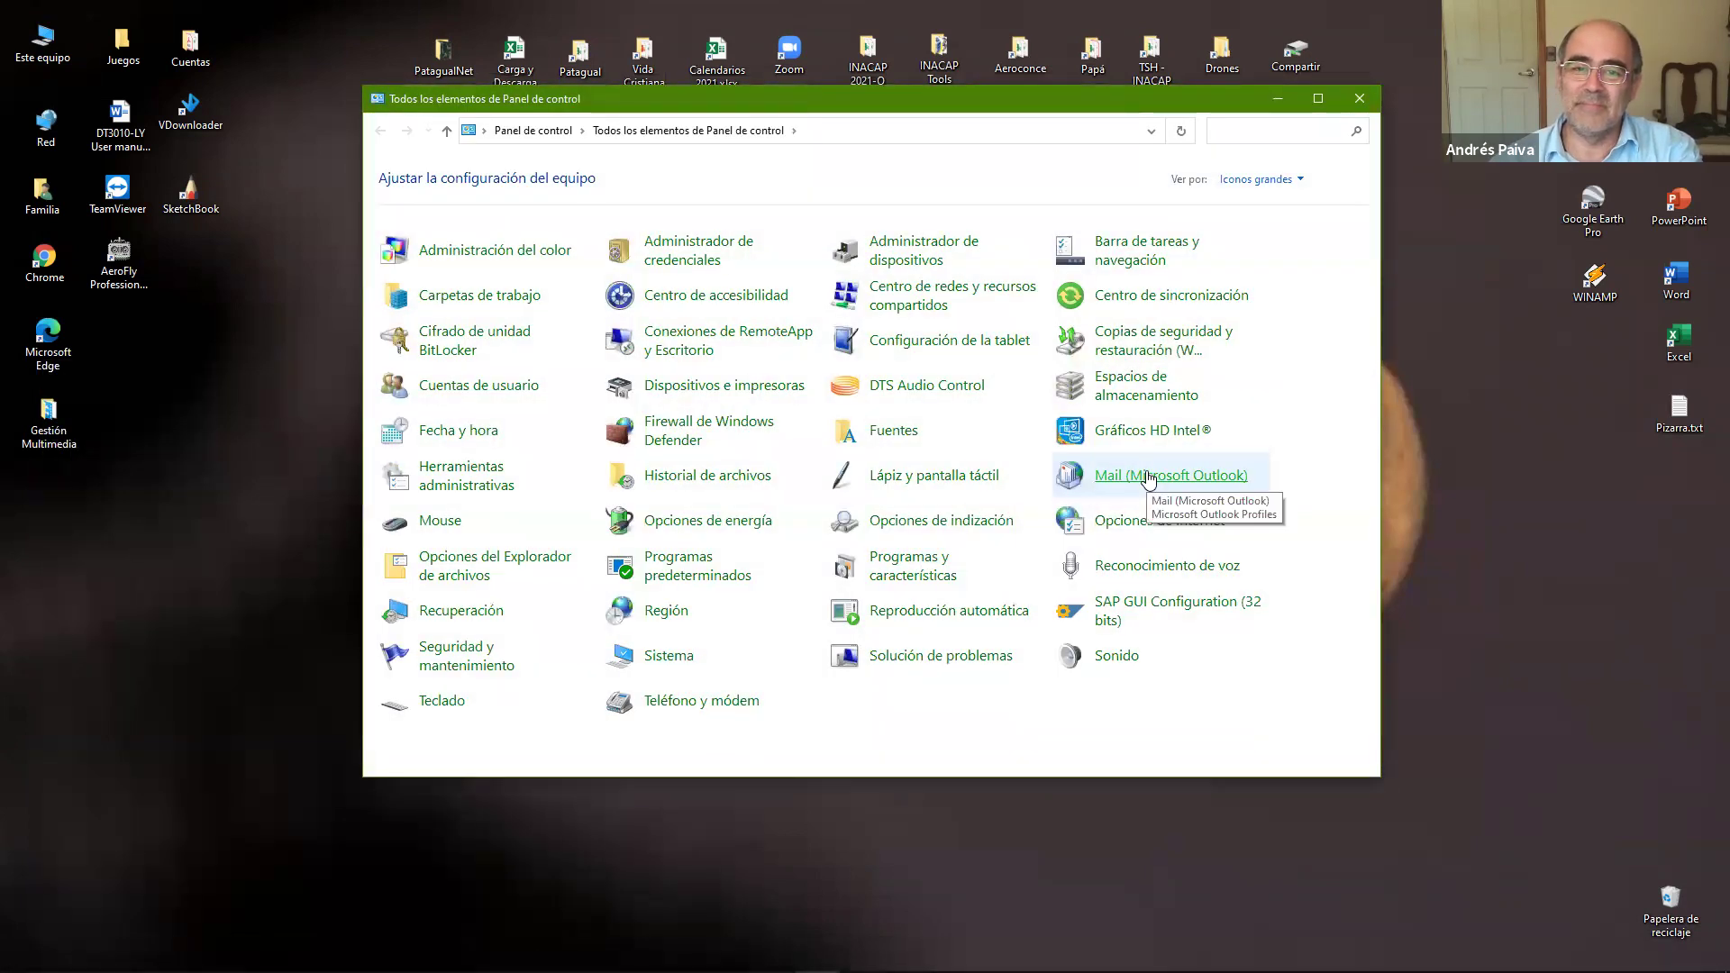
left_click(1360, 99)
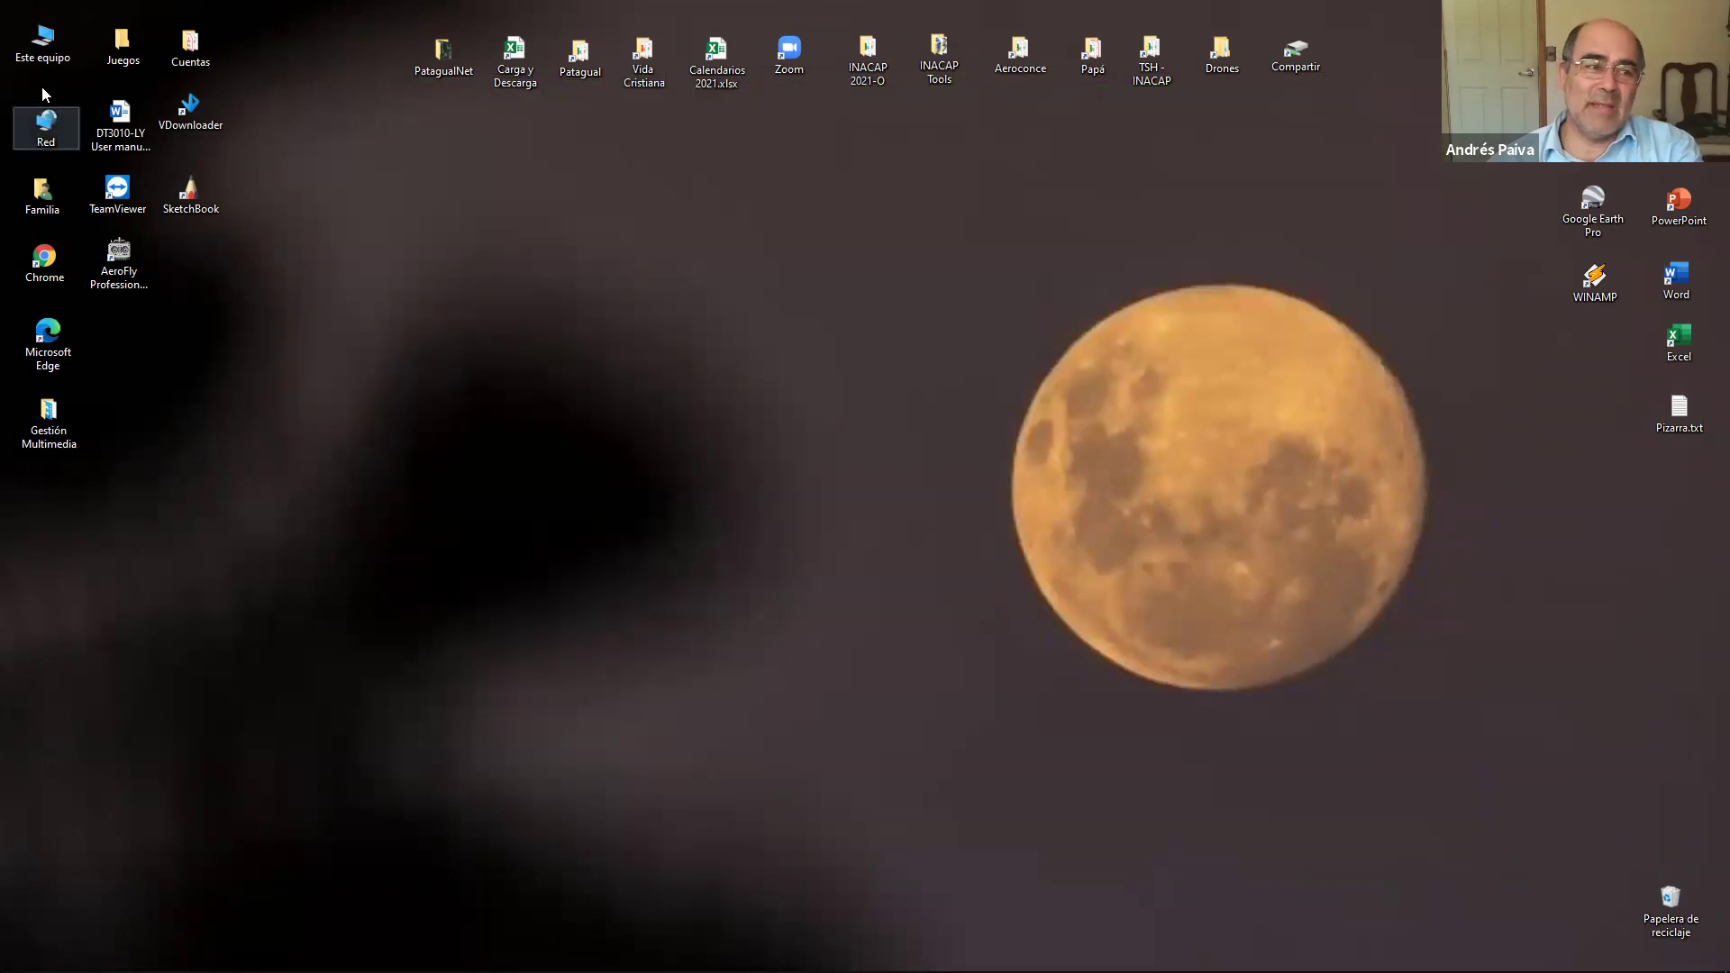
Step: Open the properties of Este equipo, review the device and Windows specifications, and close the window
right_click(41, 51)
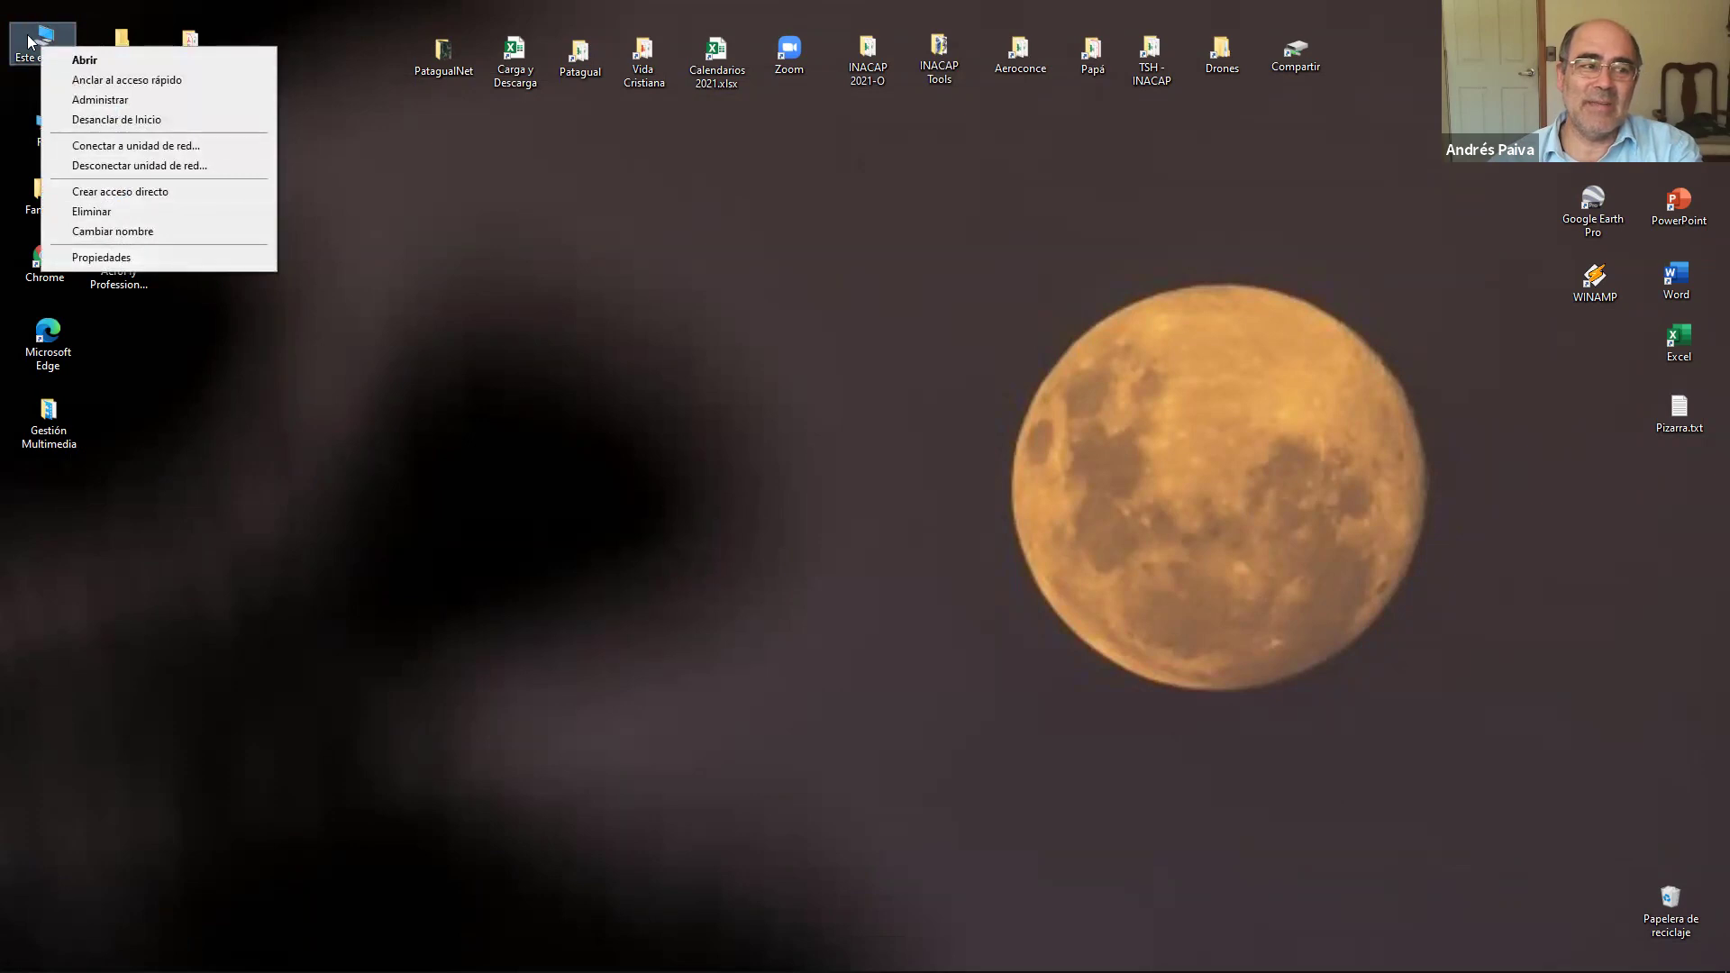
left_click(144, 258)
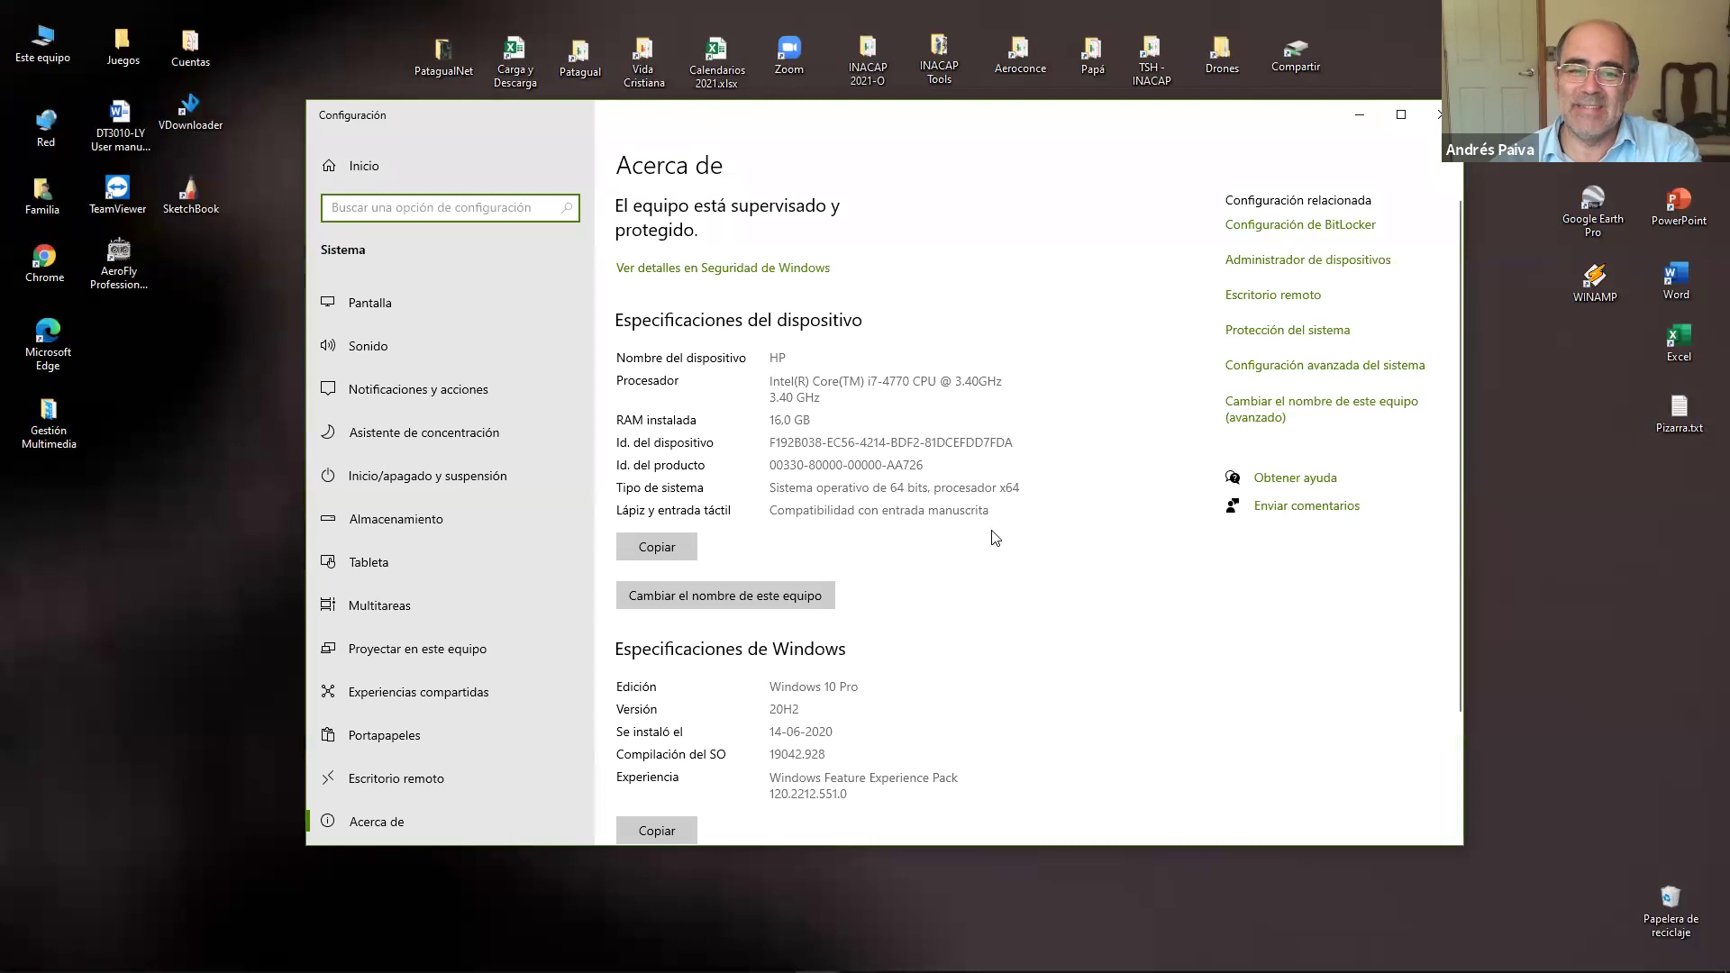
scroll(951, 534, "down", 2)
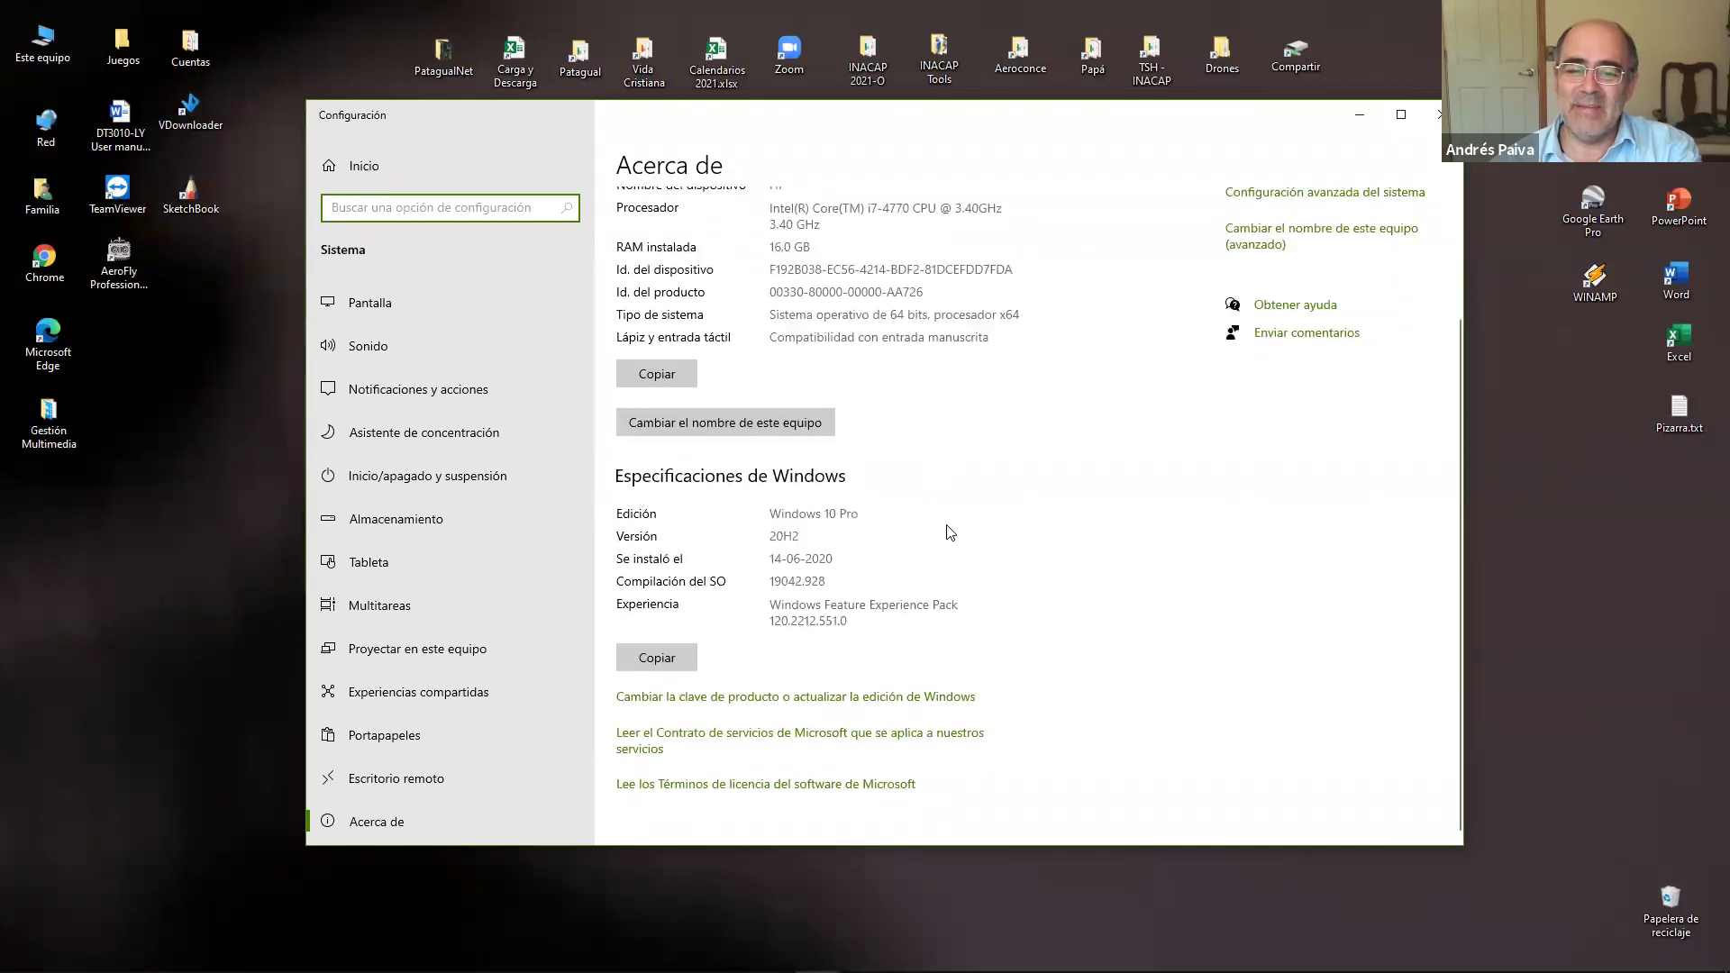
scroll(952, 533, "up", 2)
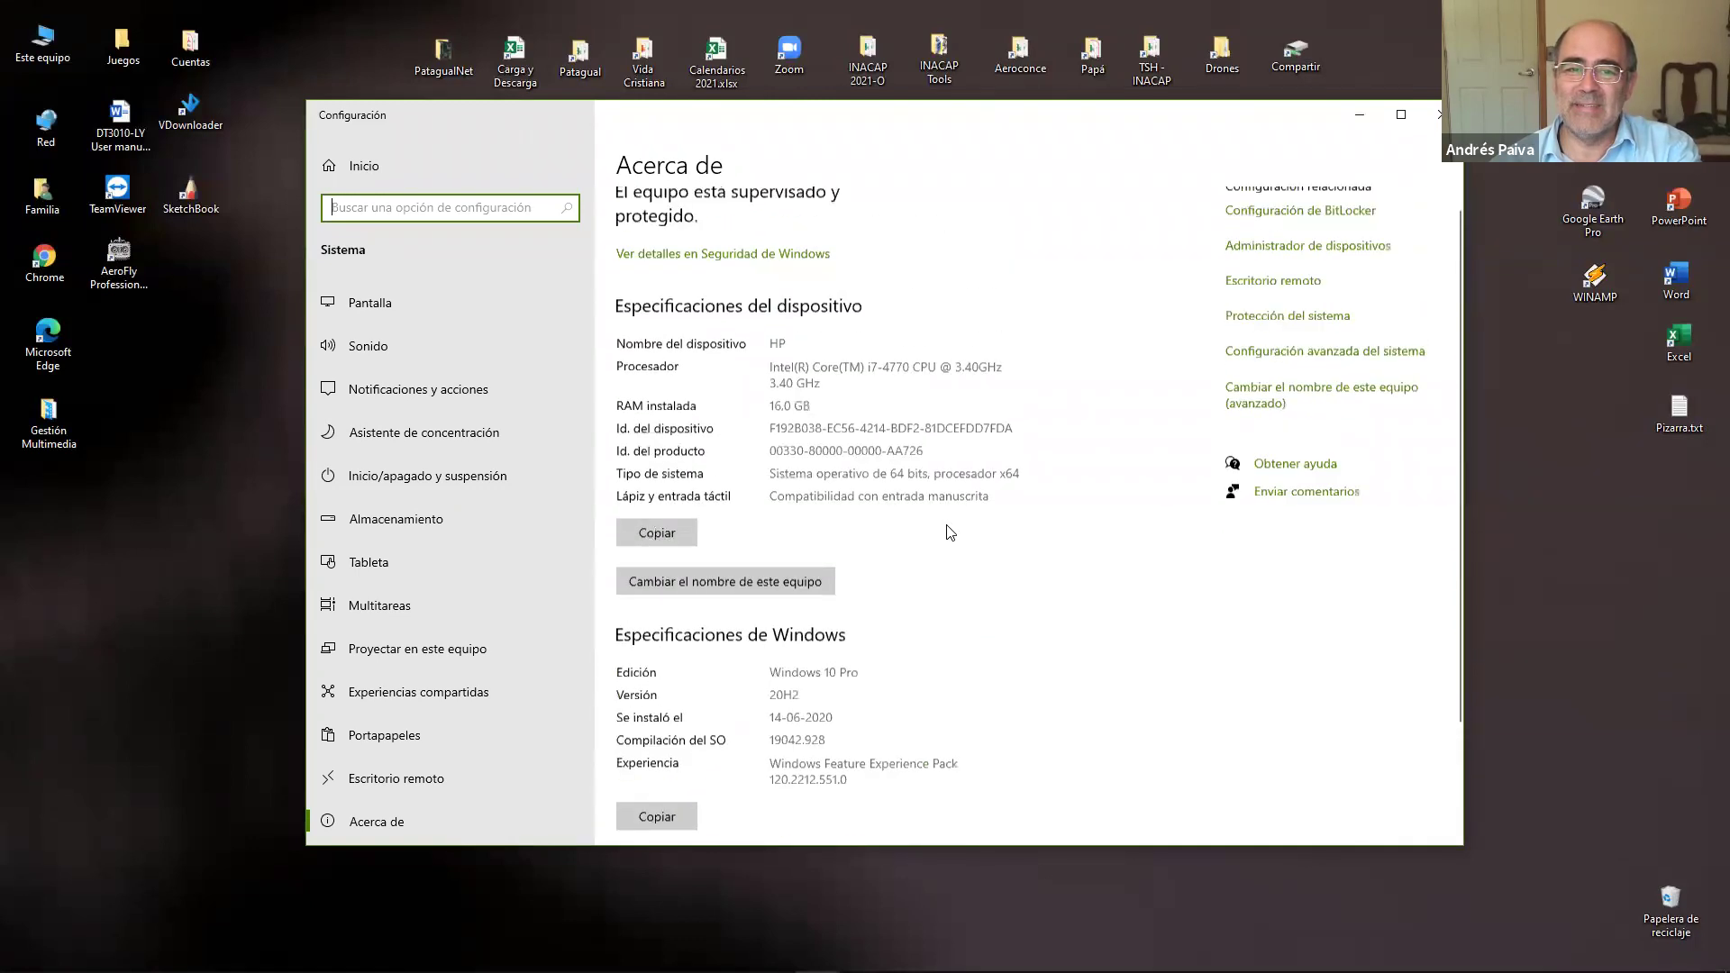
scroll(950, 532, "up", 1)
left_click(1438, 114)
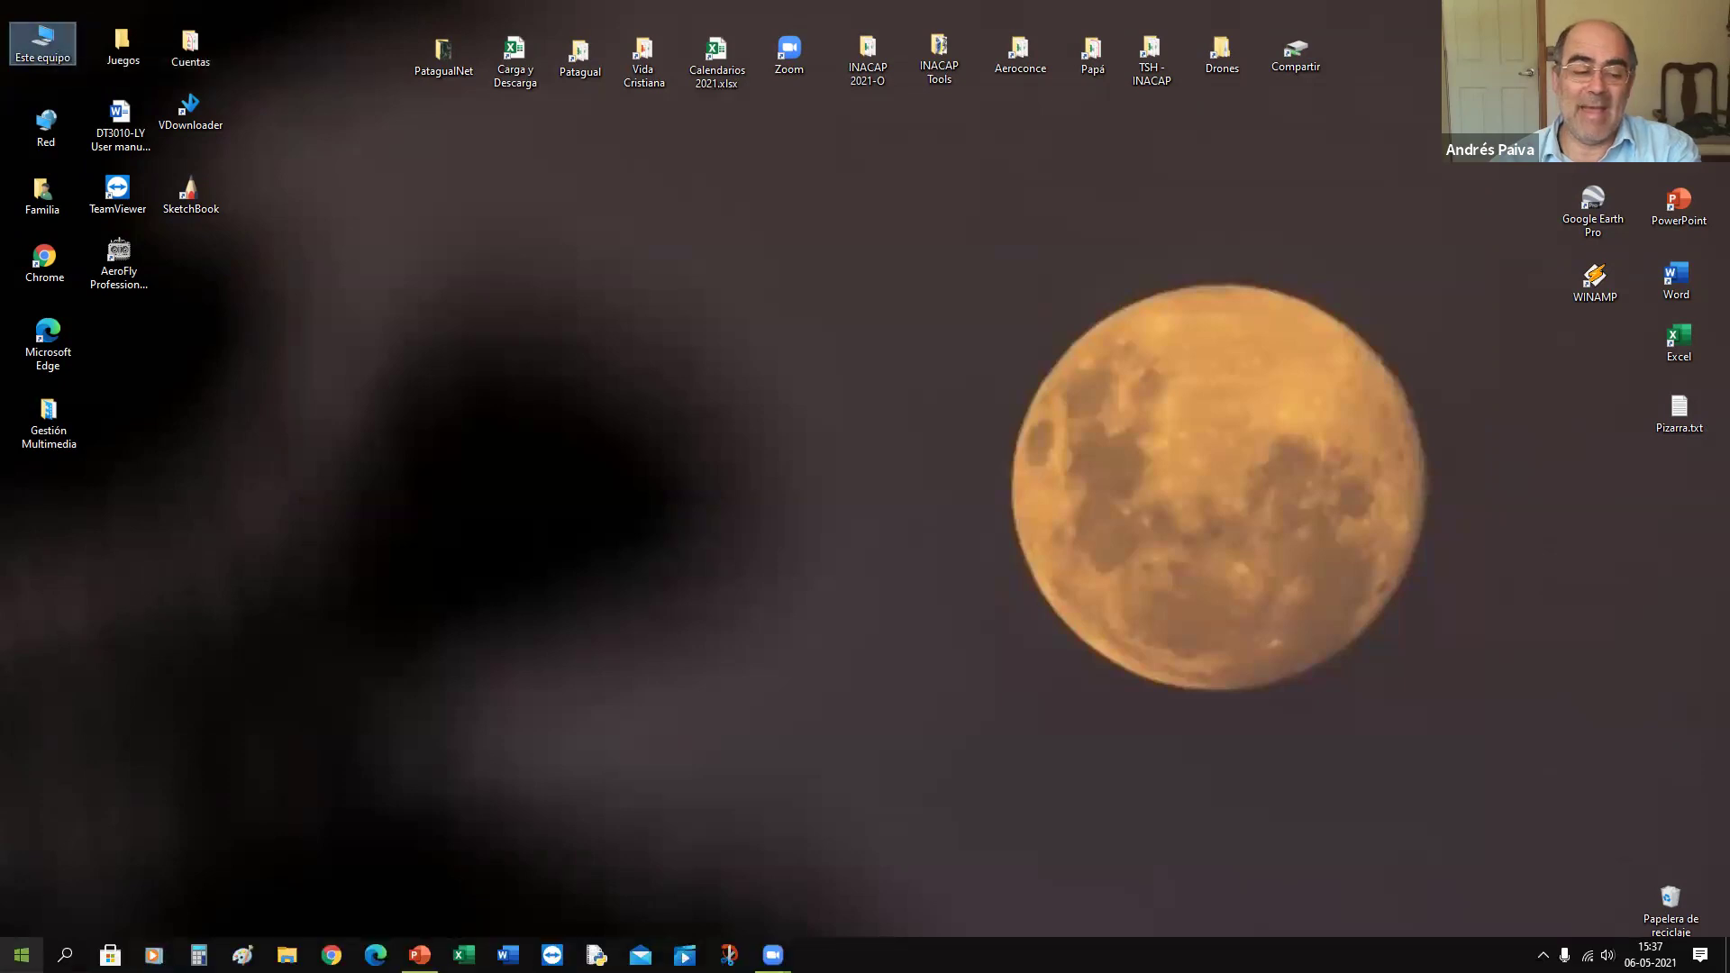
Step: Search Windows for "panel de control" and open Panel de control
left_click(64, 955)
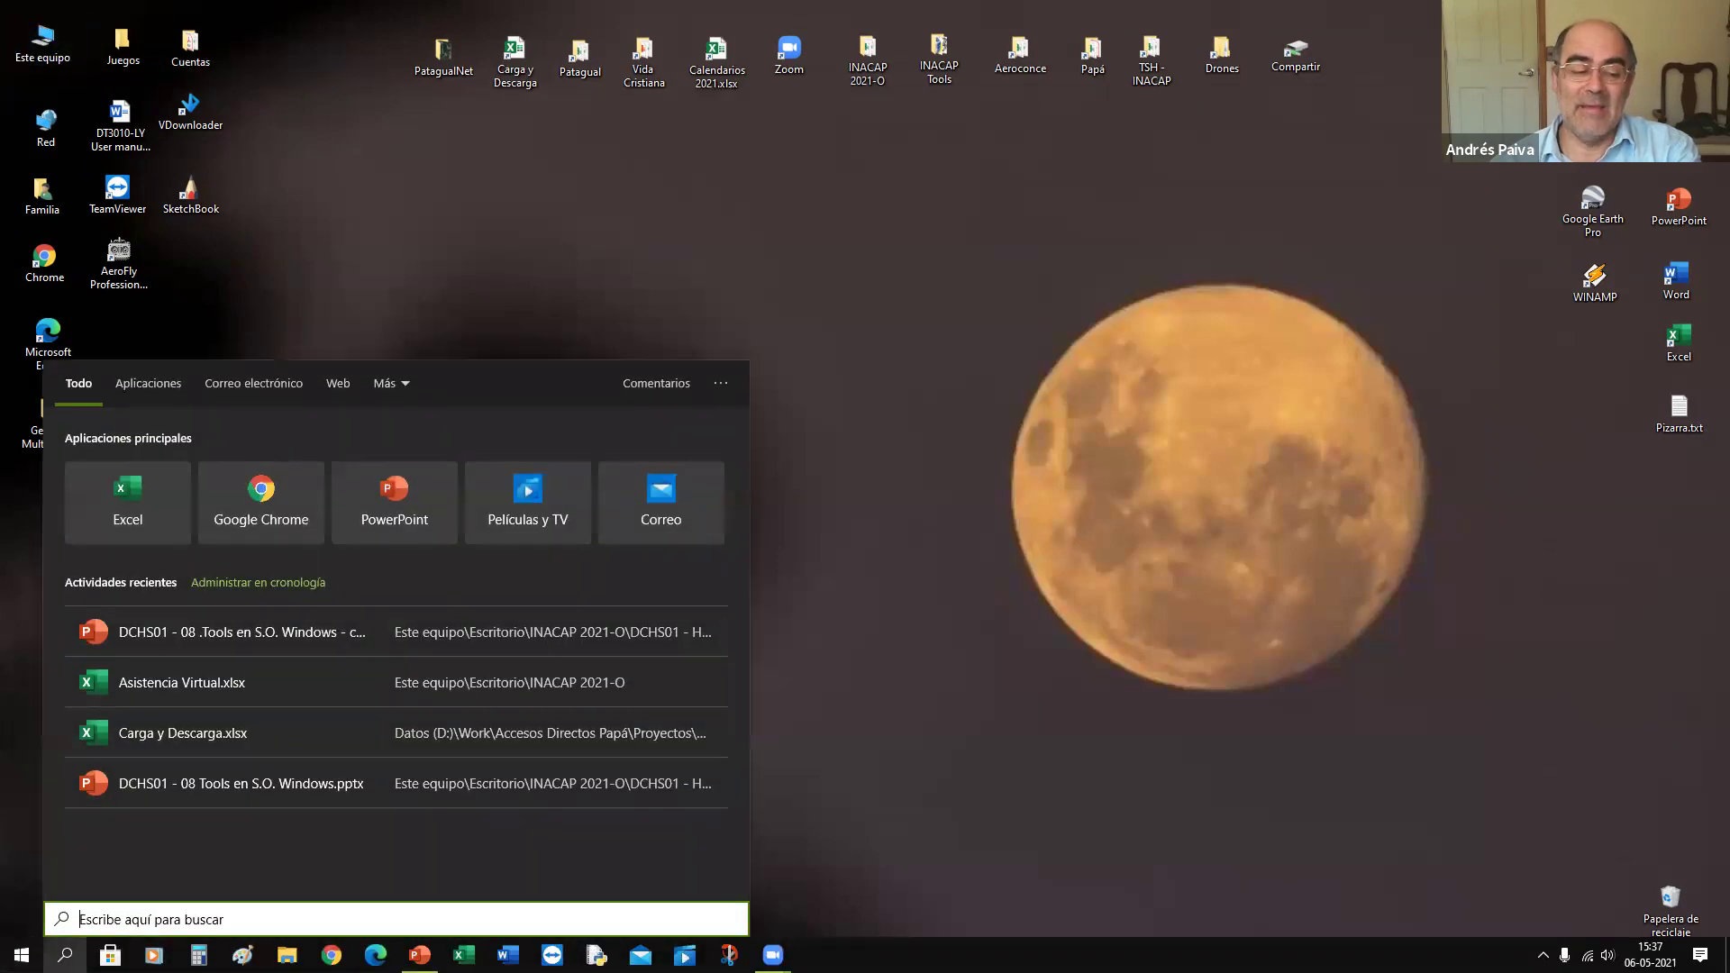
type("pa")
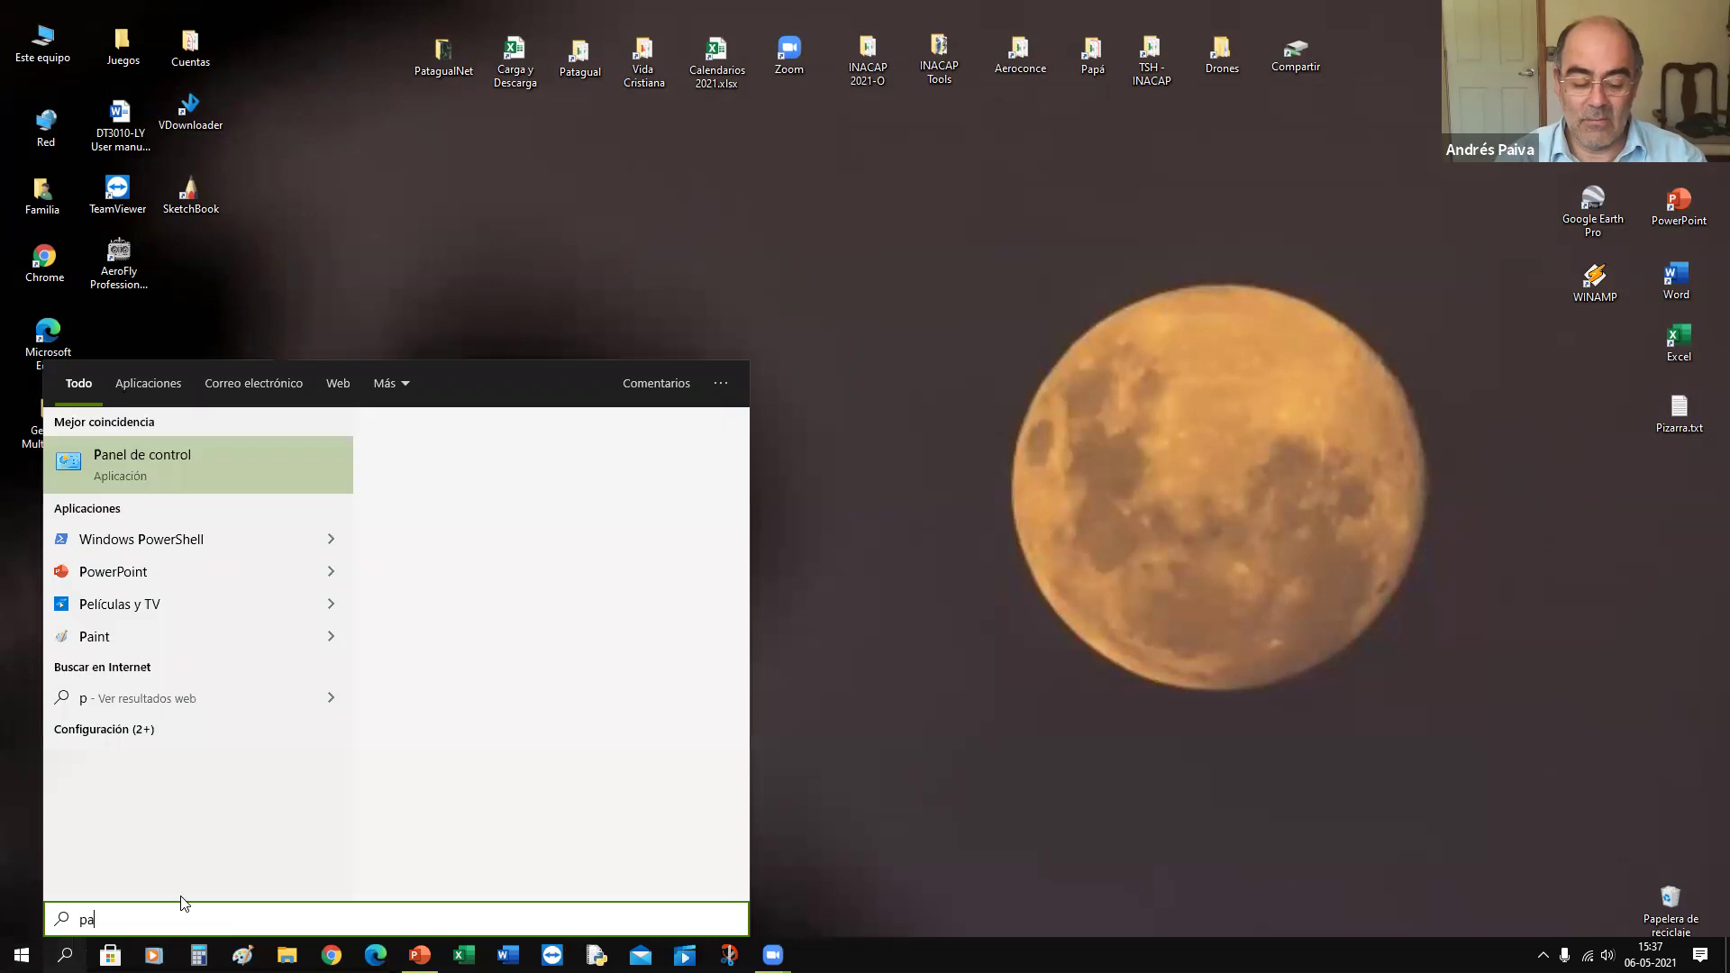
type("nel de control")
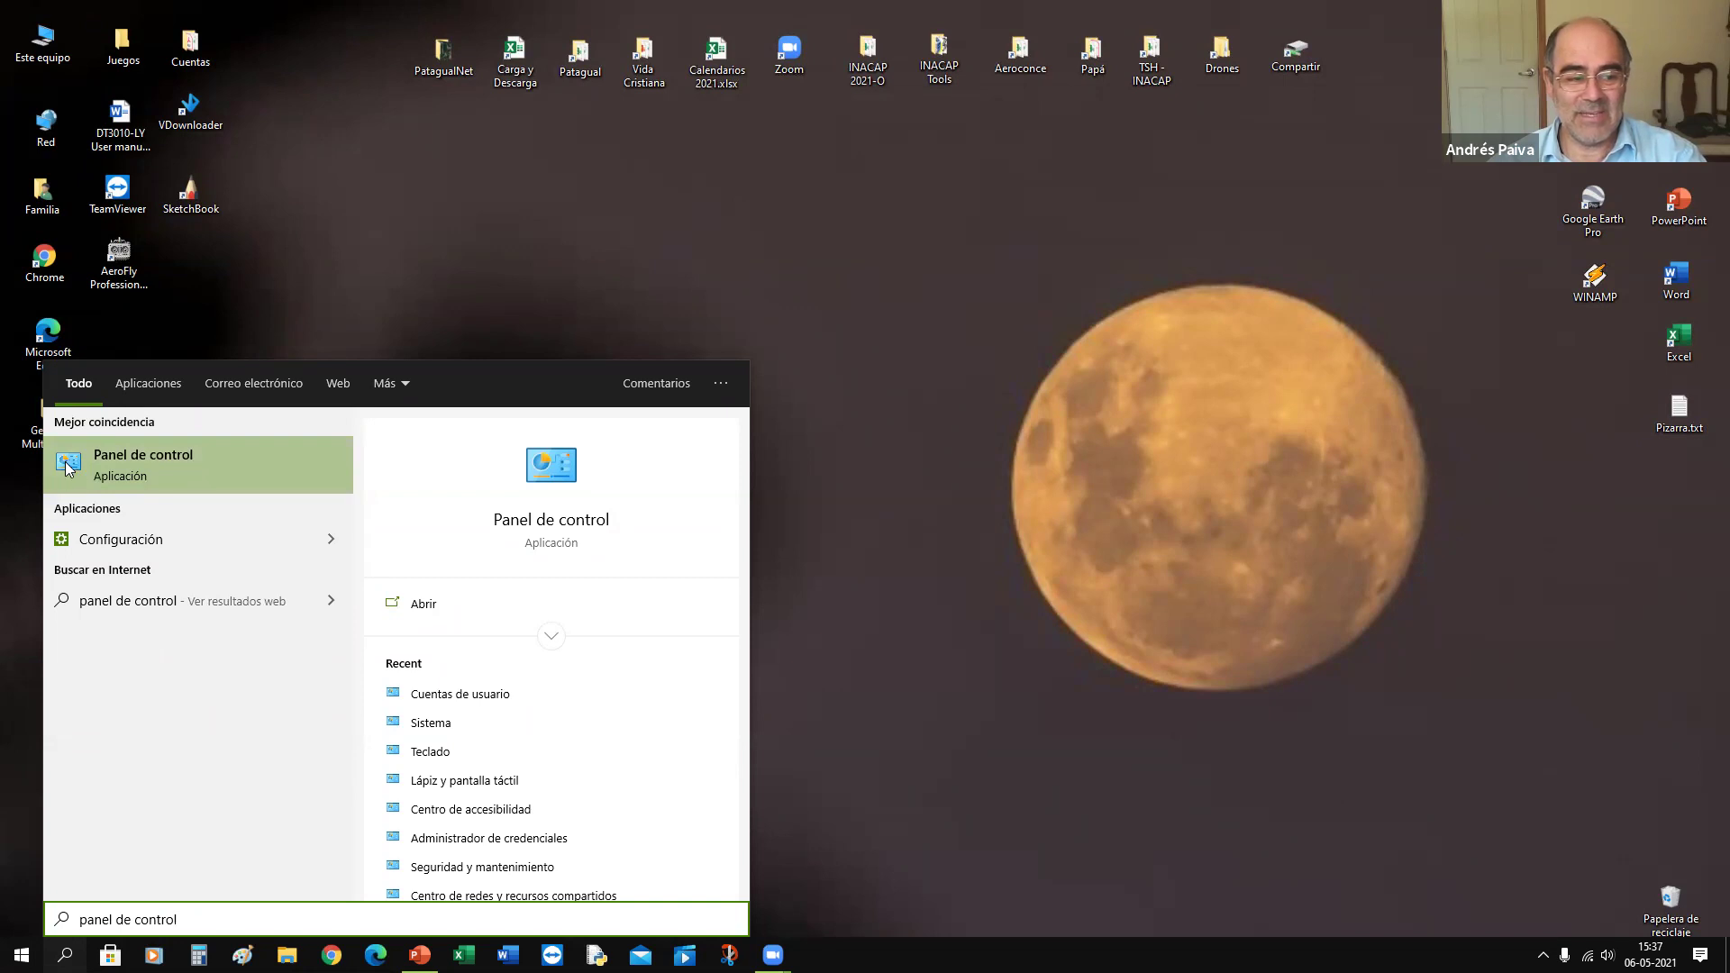
left_click(169, 463)
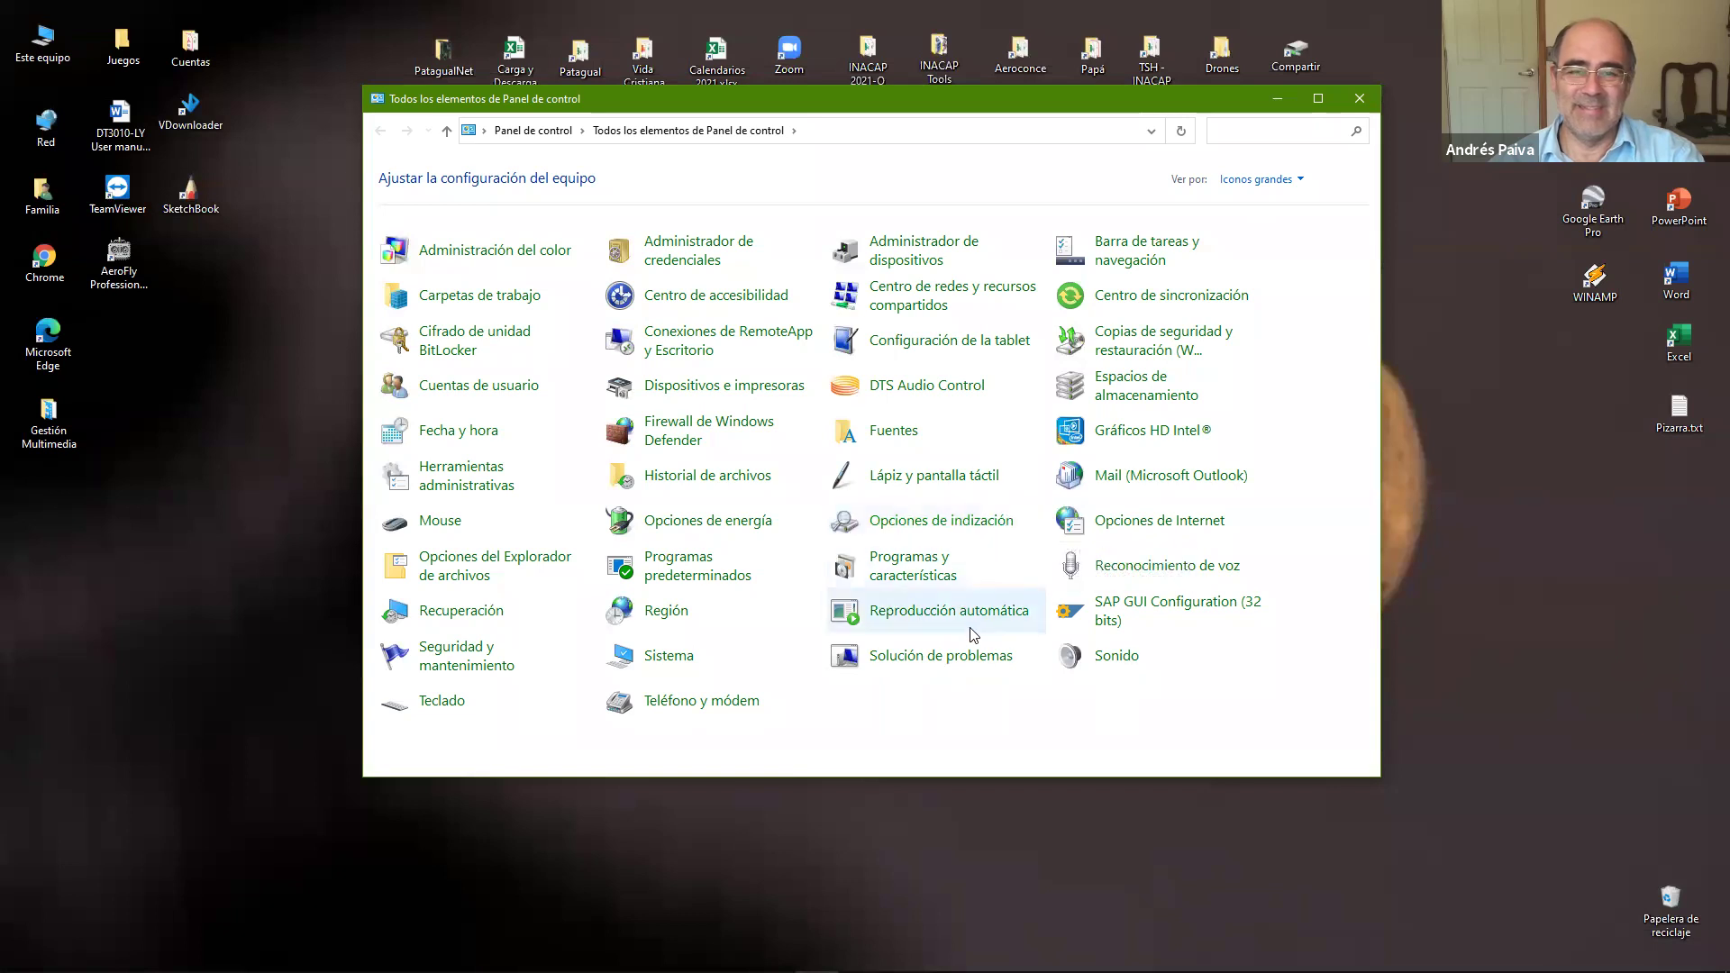
Step: Close Panel de control, open the properties of Este equipo to review the device and Windows specifications, and close them
left_click(1360, 98)
right_click(52, 41)
left_click(180, 245)
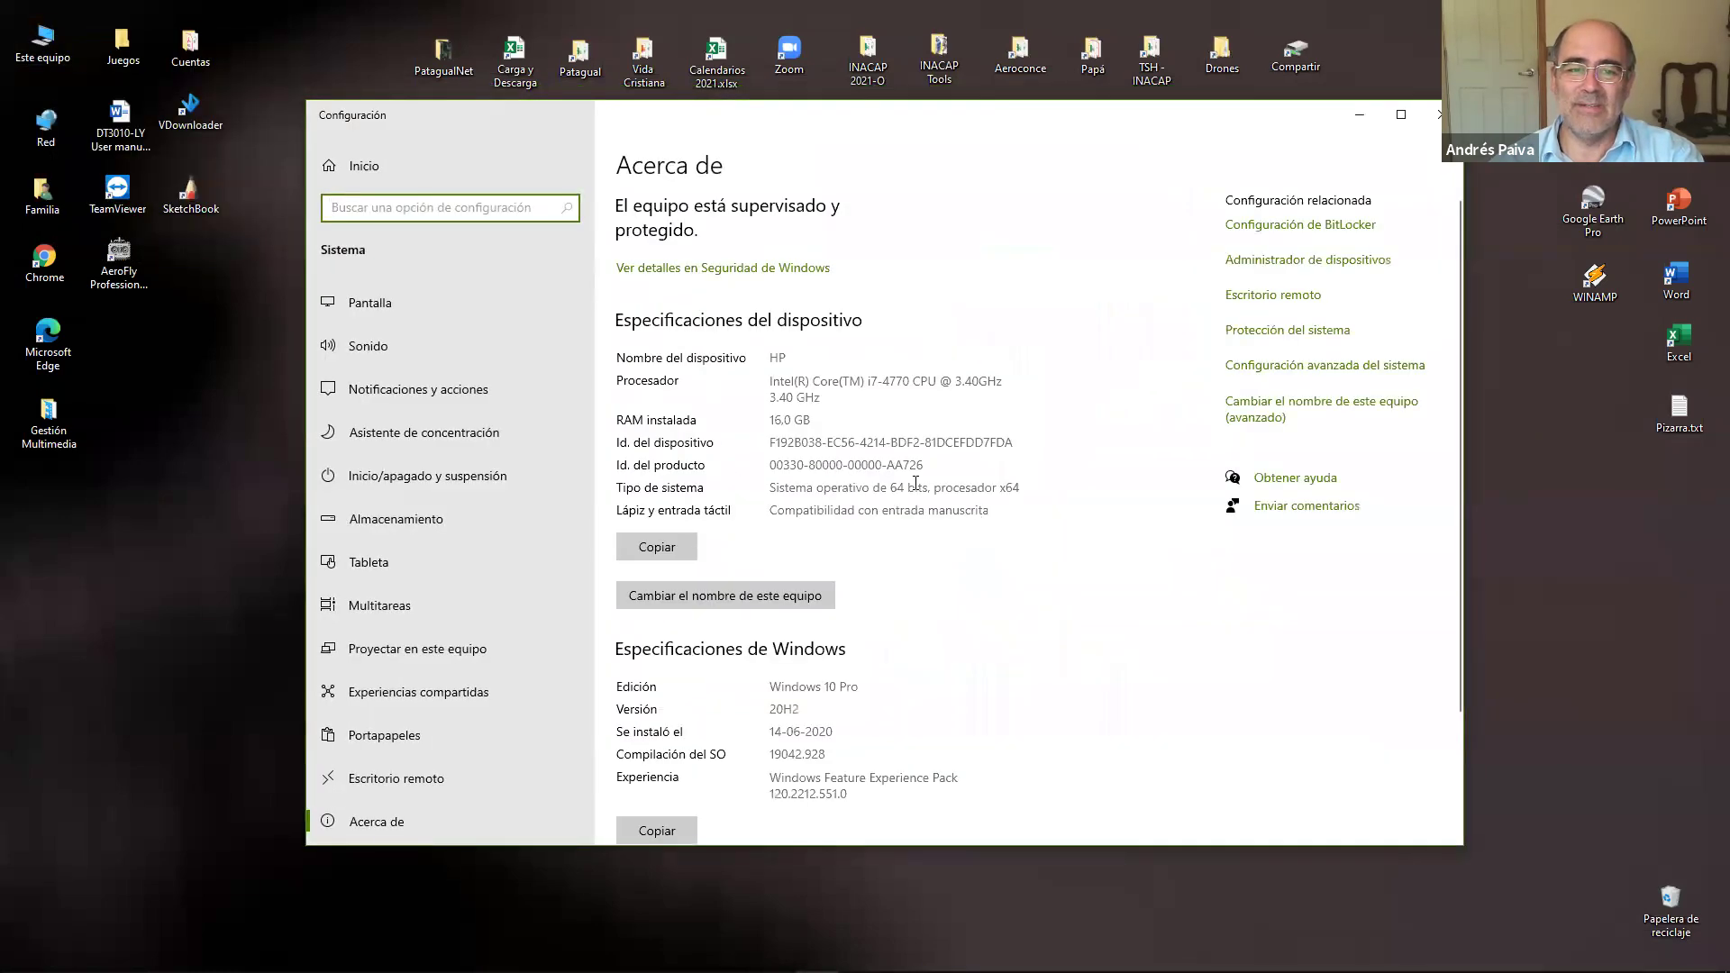
scroll(915, 483, "down", 2)
scroll(937, 421, "up", 2)
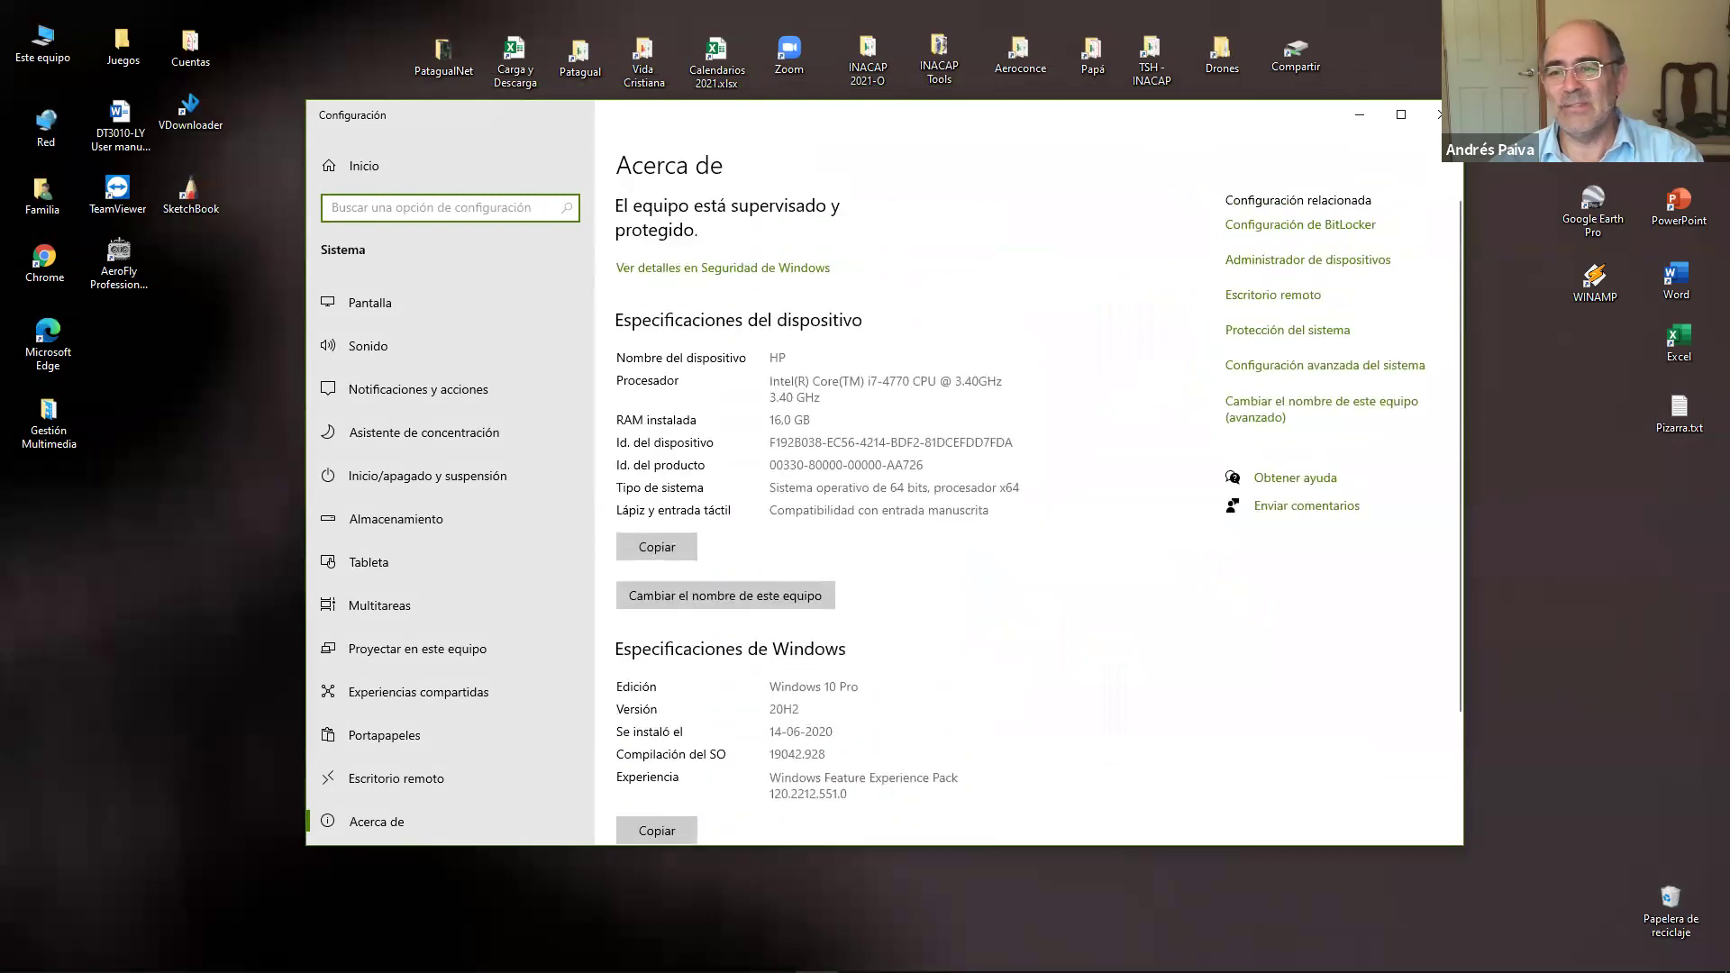
left_click(1439, 115)
Step: Open Este equipo, view the Sistema information through the folder's Propiedades, and close both windows
right_click(23, 41)
left_click(106, 56)
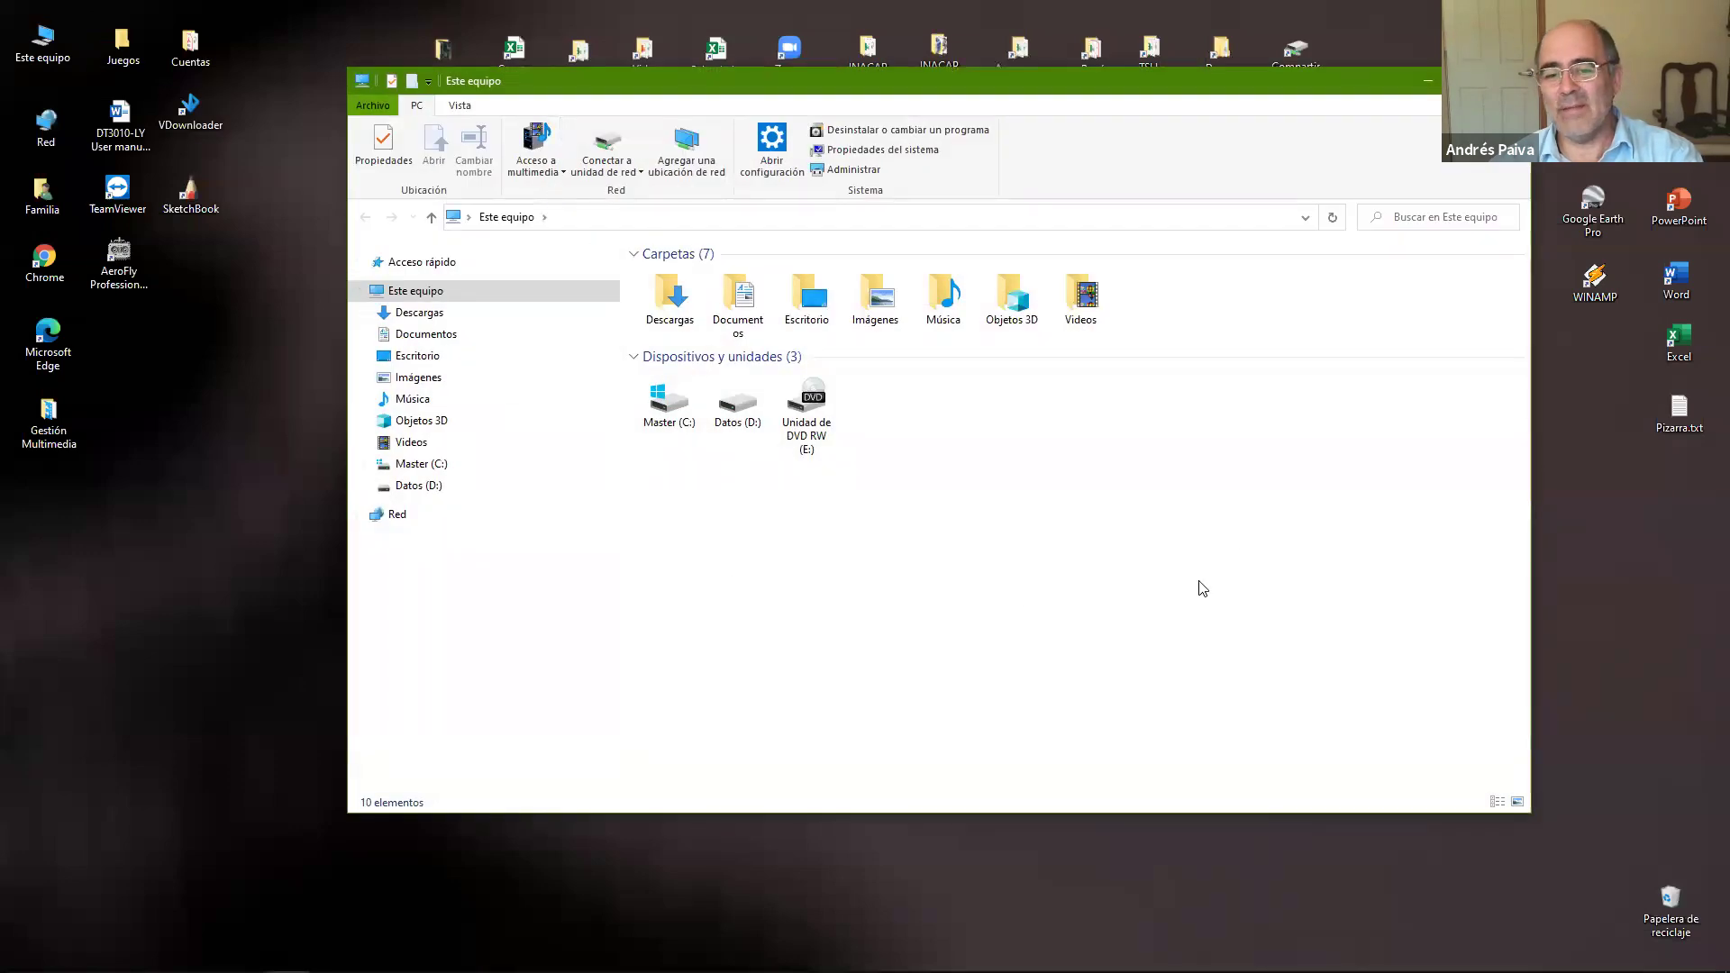
right_click(1056, 516)
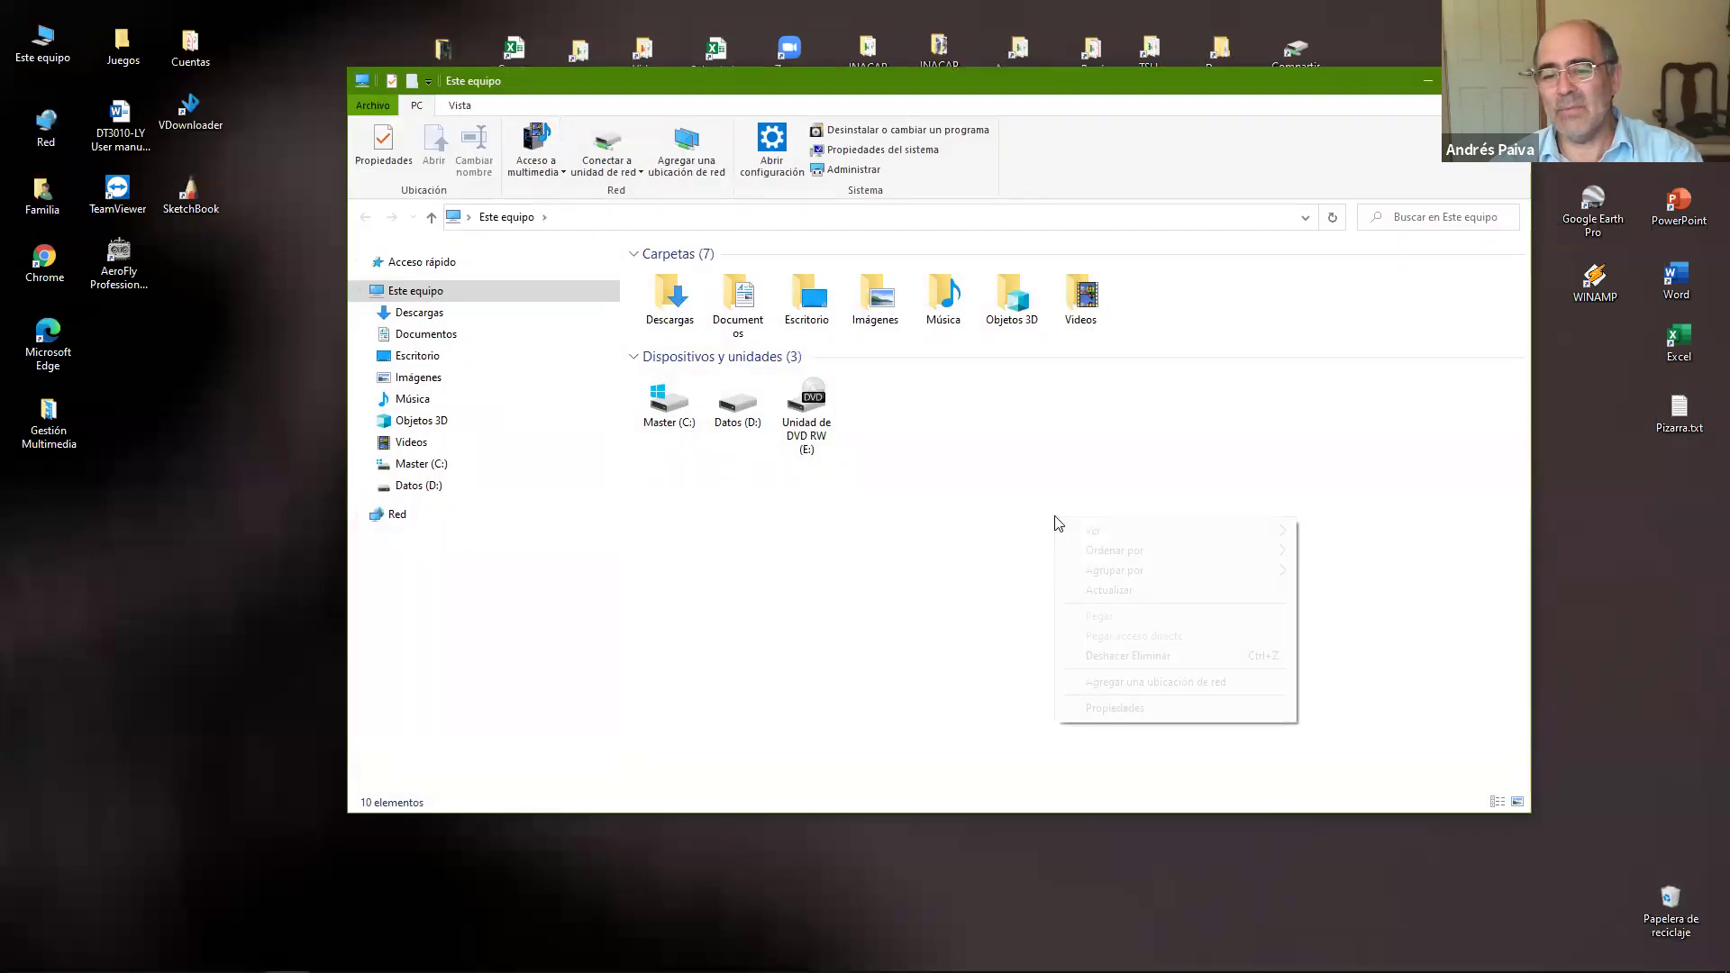
left_click(1157, 710)
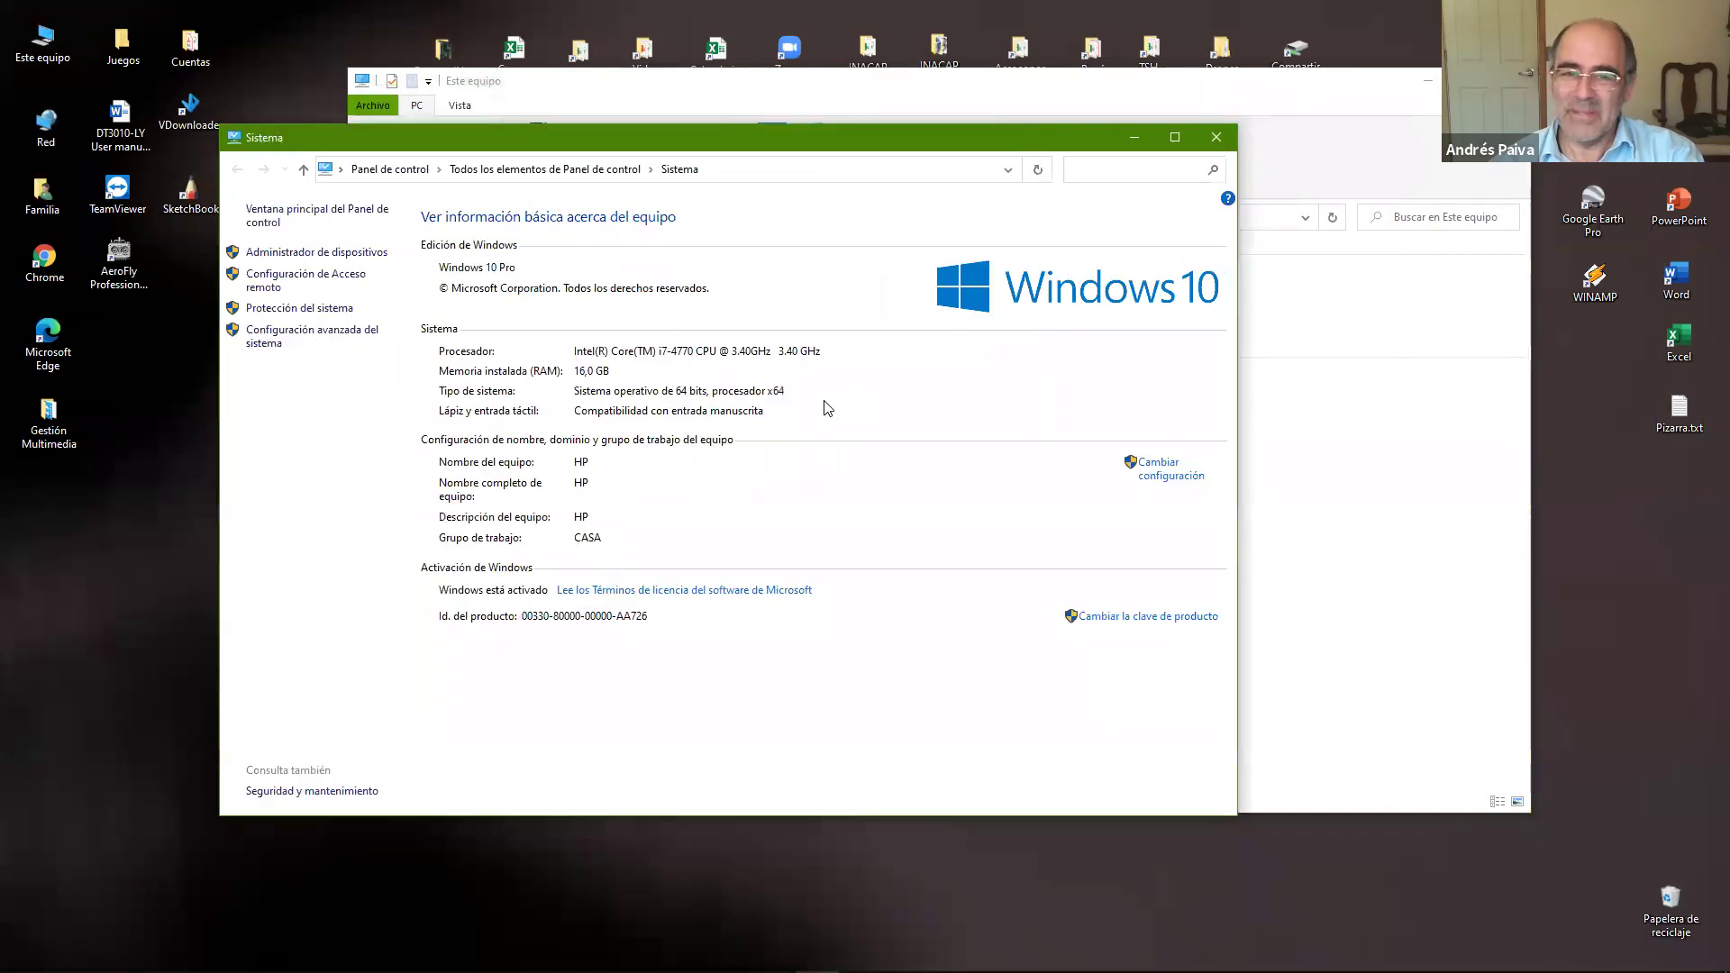
key("alt+Tab")
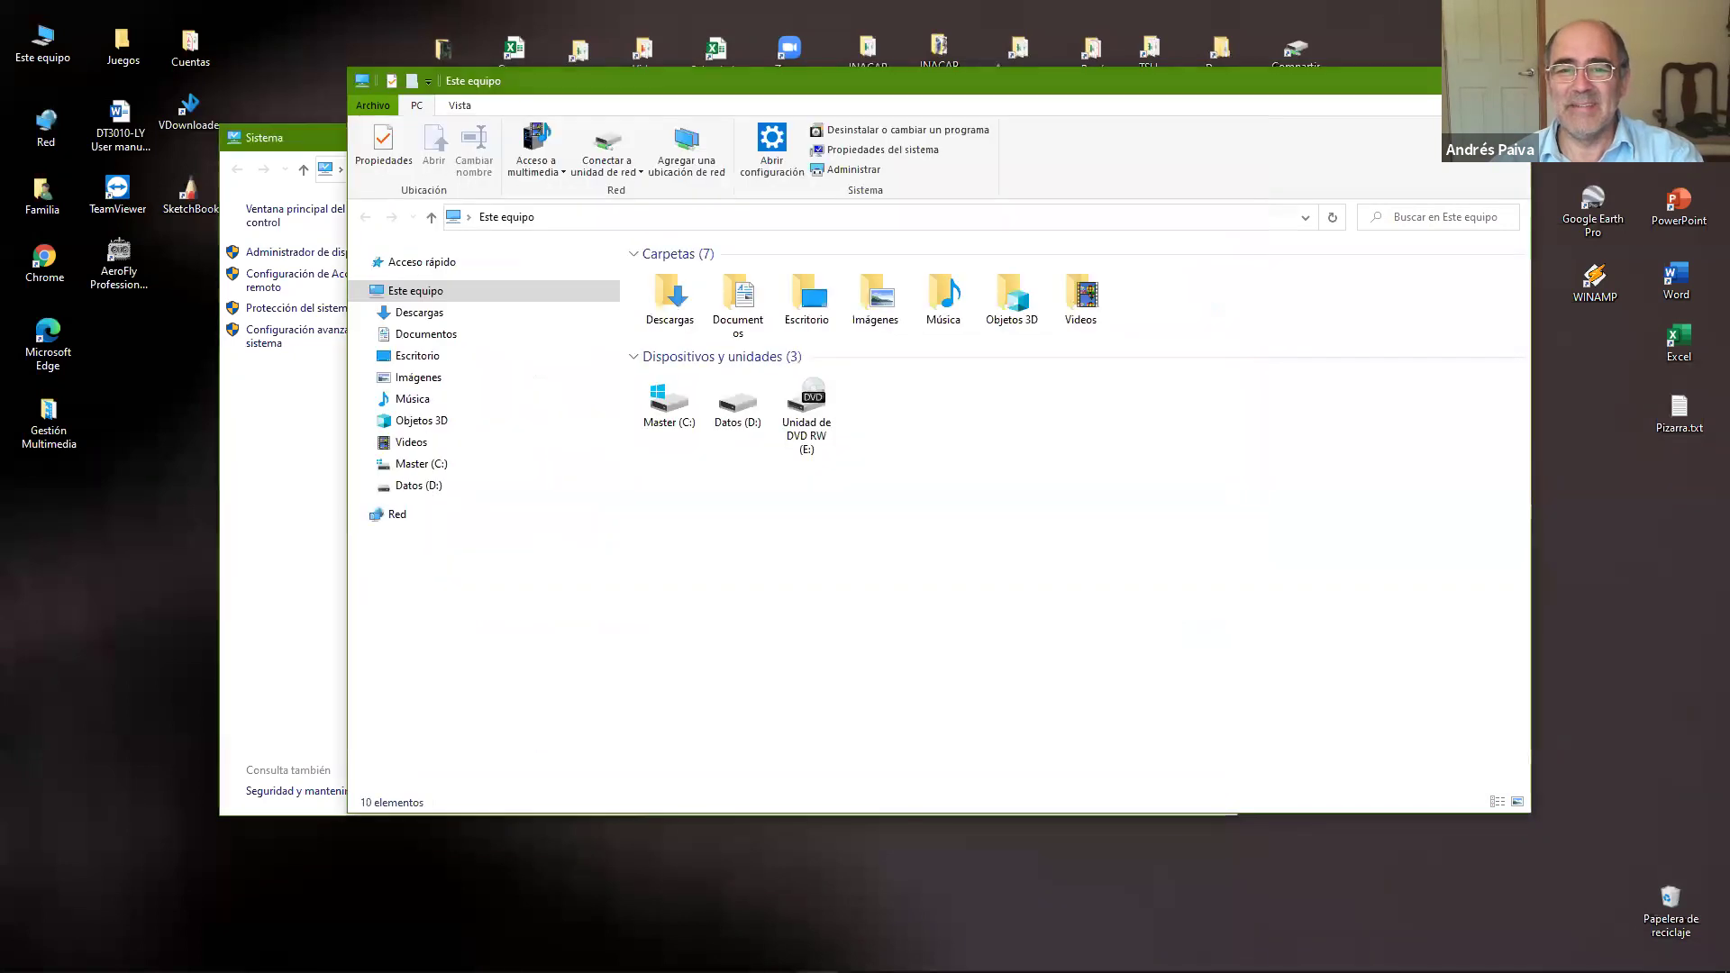
key("alt+F4")
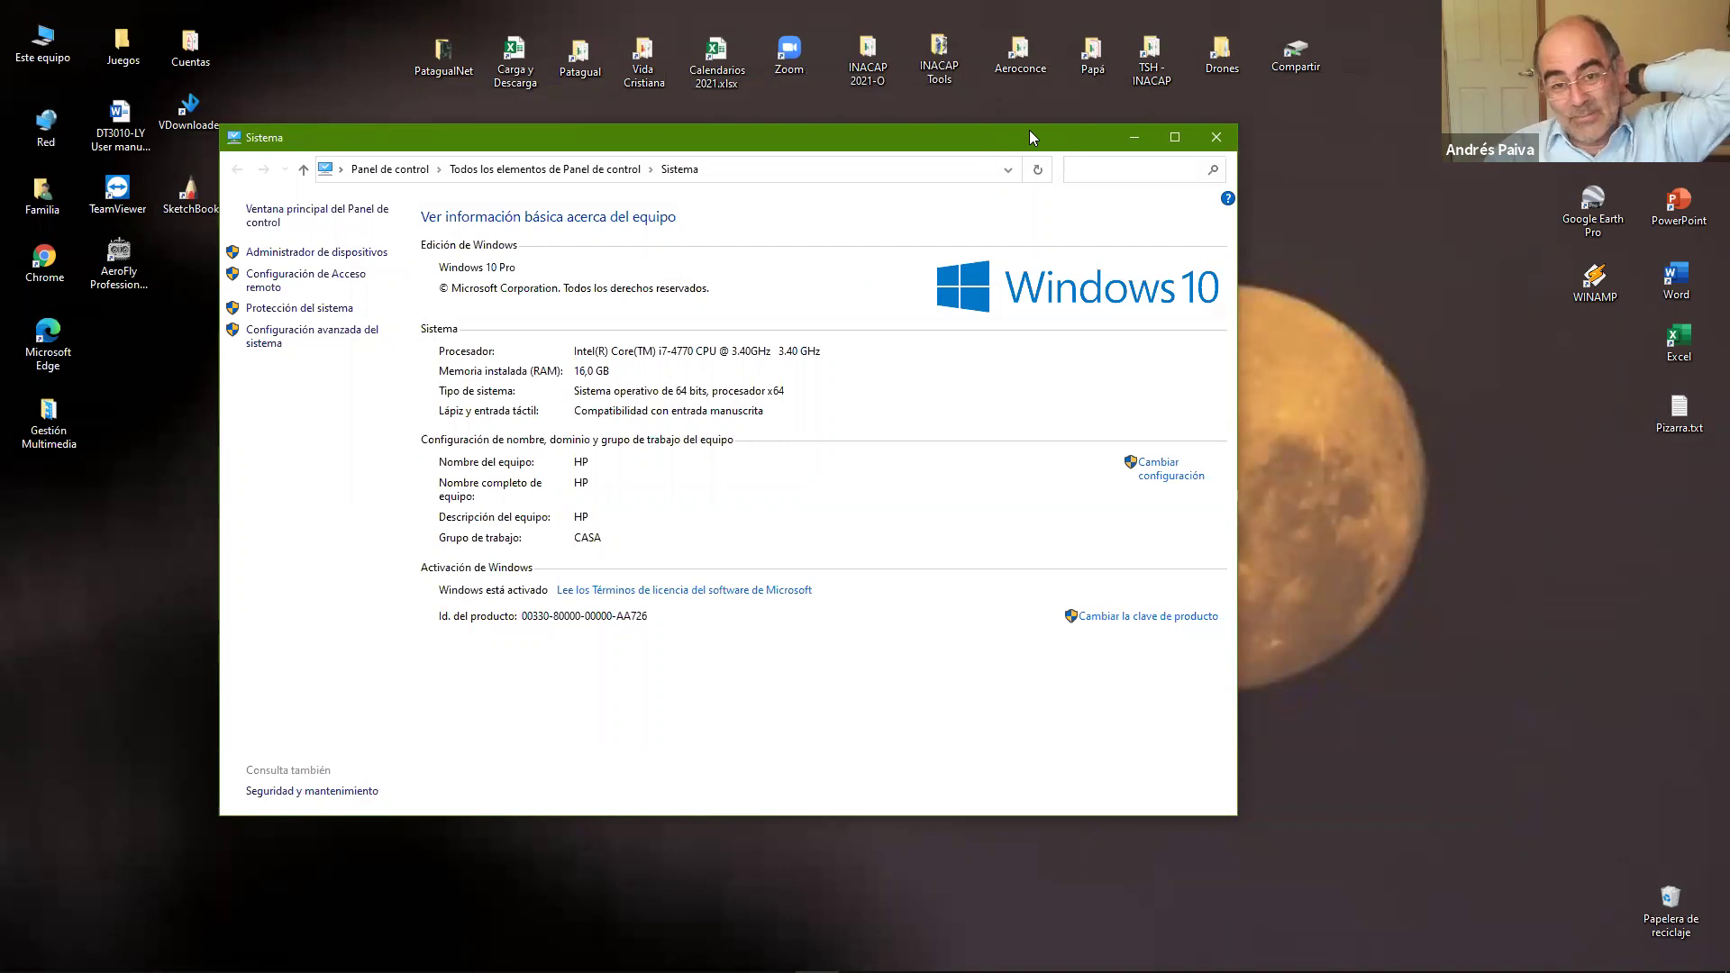
left_click_drag(1029, 137, 1195, 101)
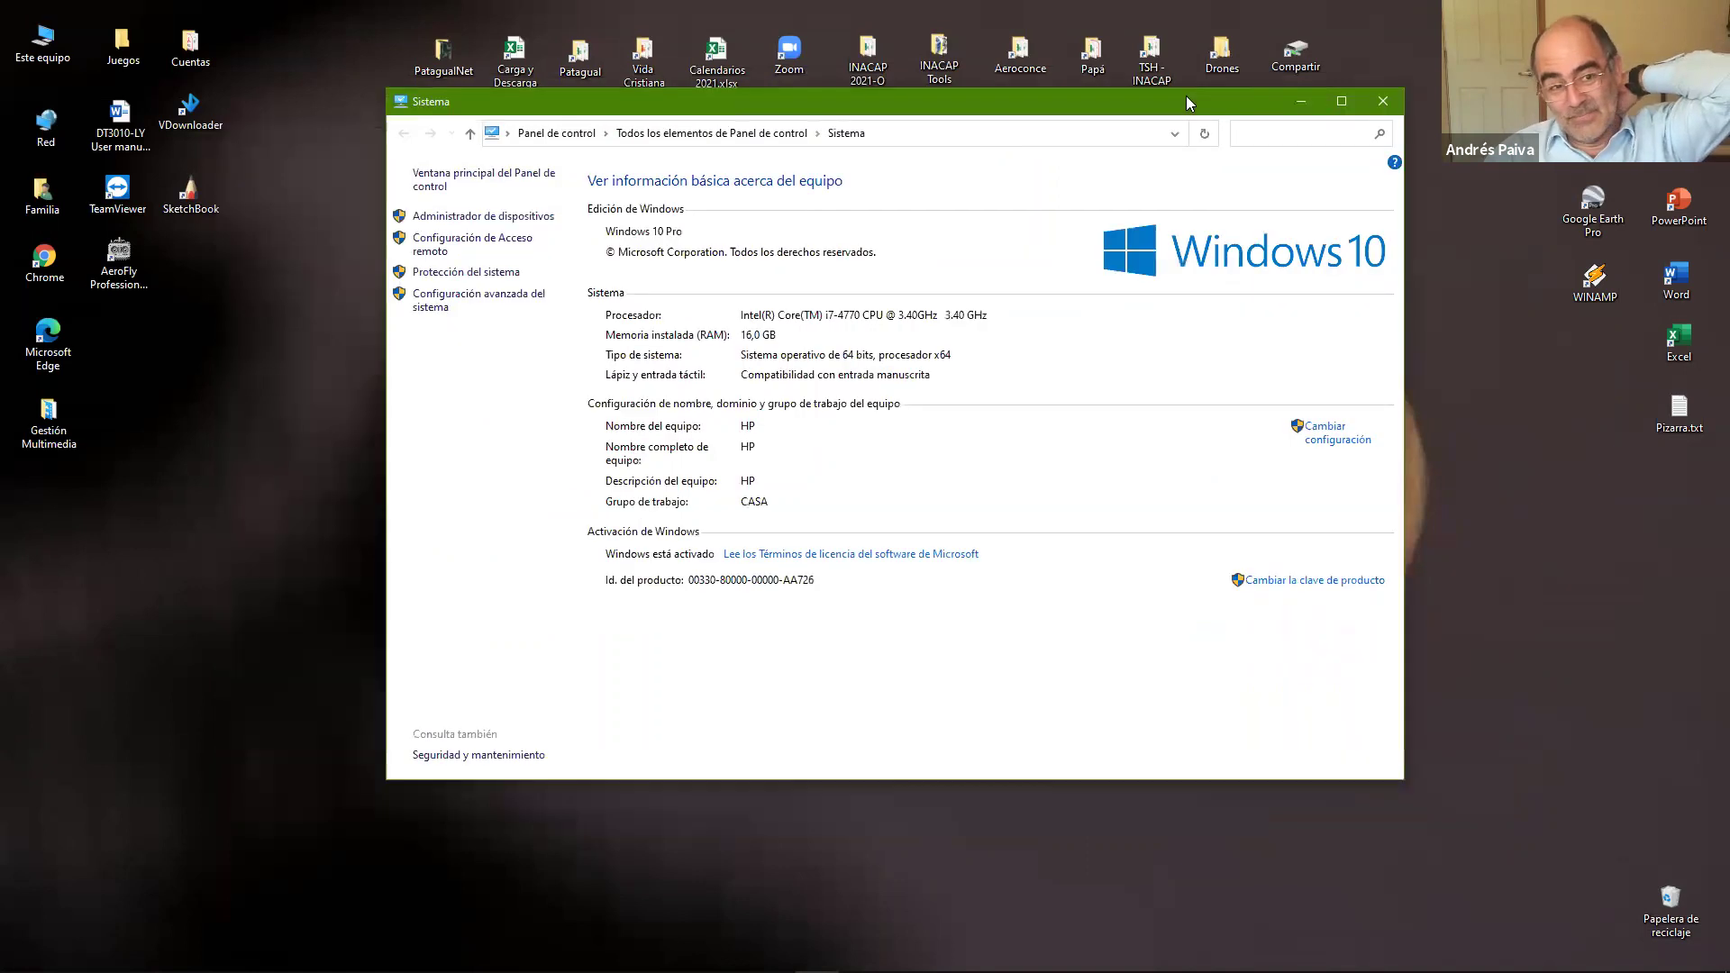
left_click(1375, 102)
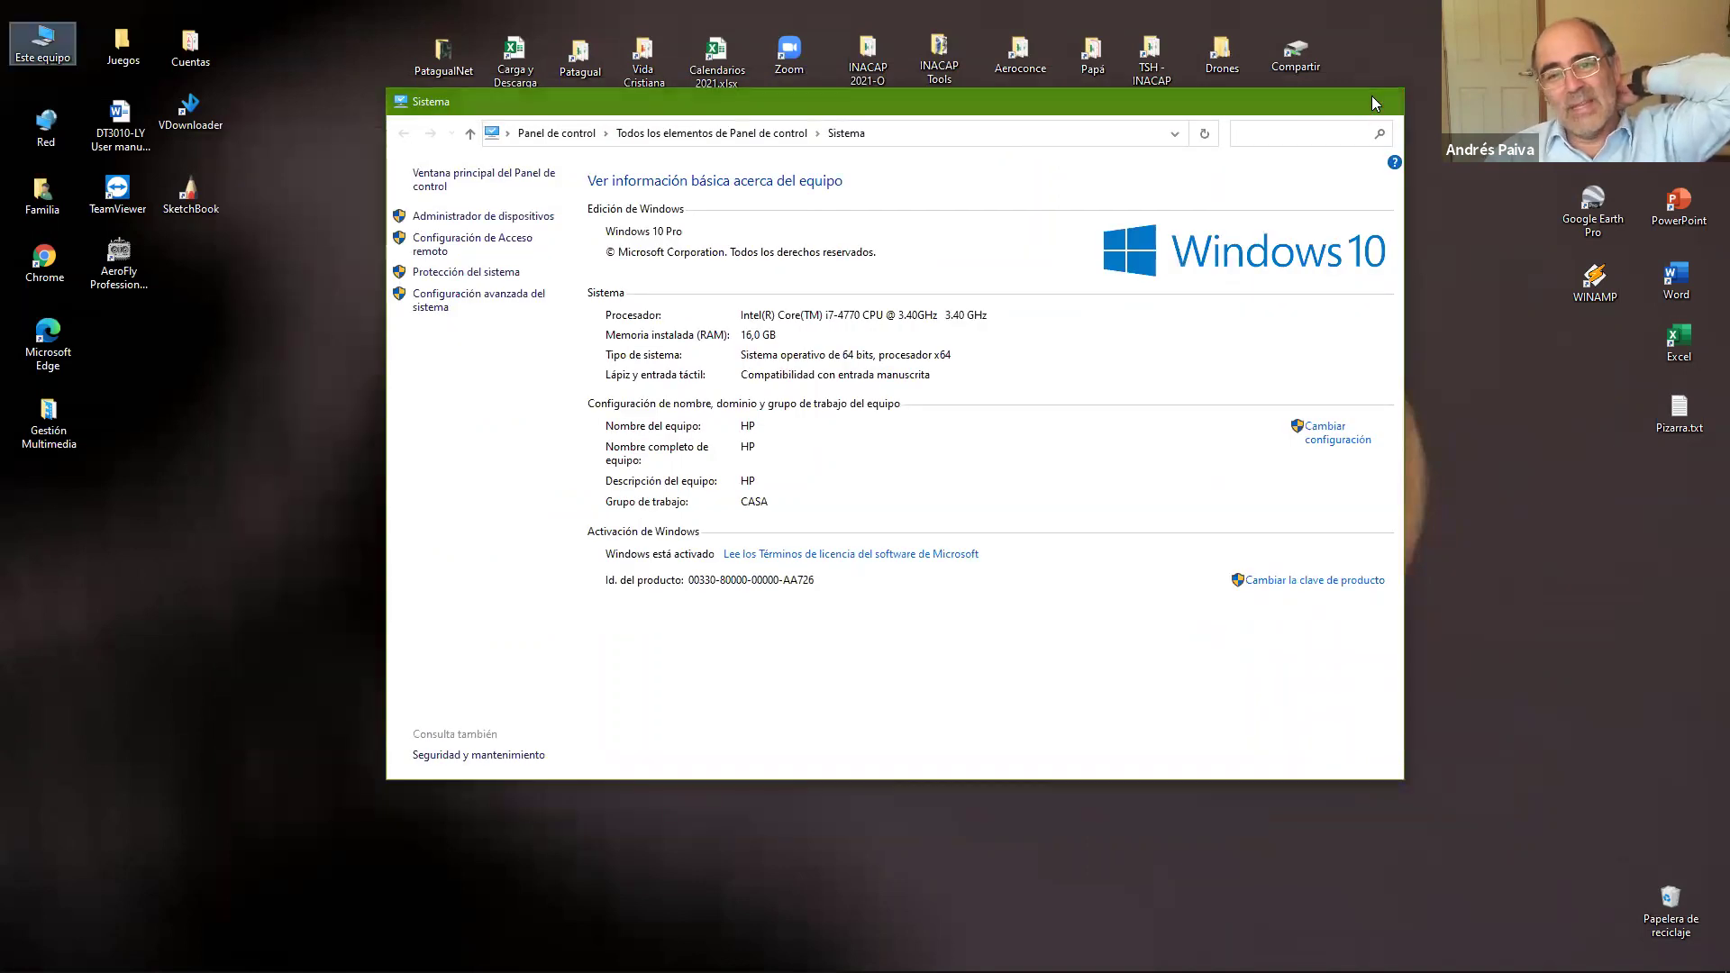
Step: Switch to the PowerPoint presentation to check the Actividades slide, and return to the desktop
left_click(1129, 362)
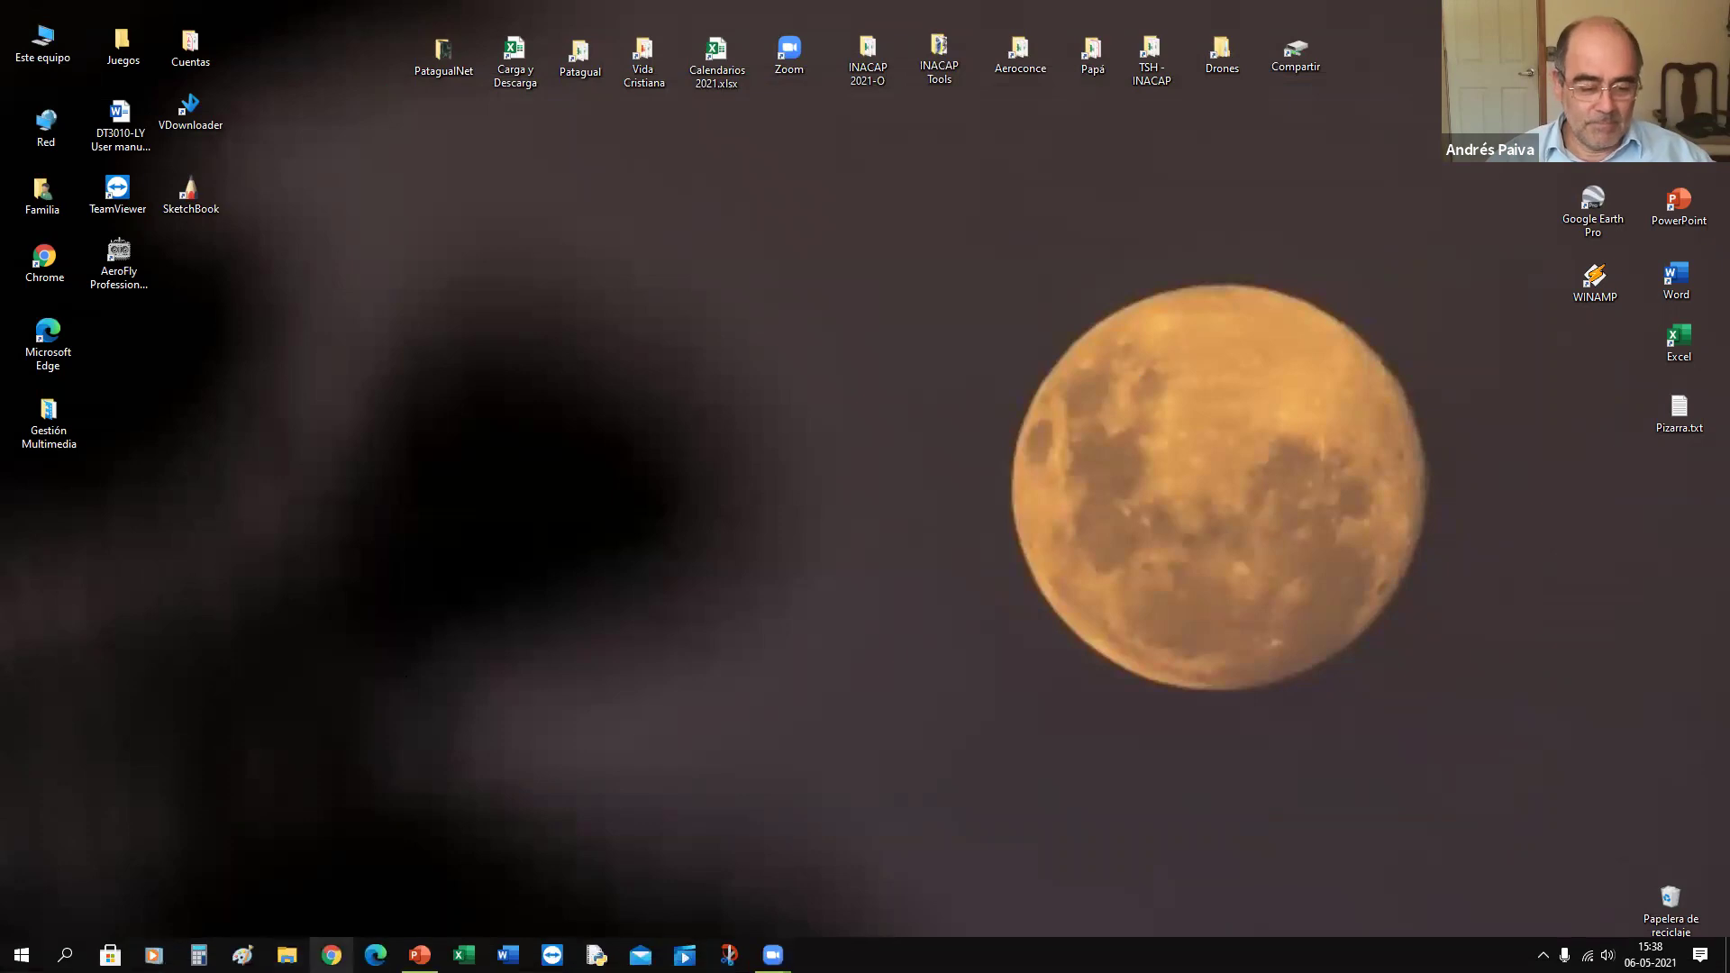
left_click(420, 955)
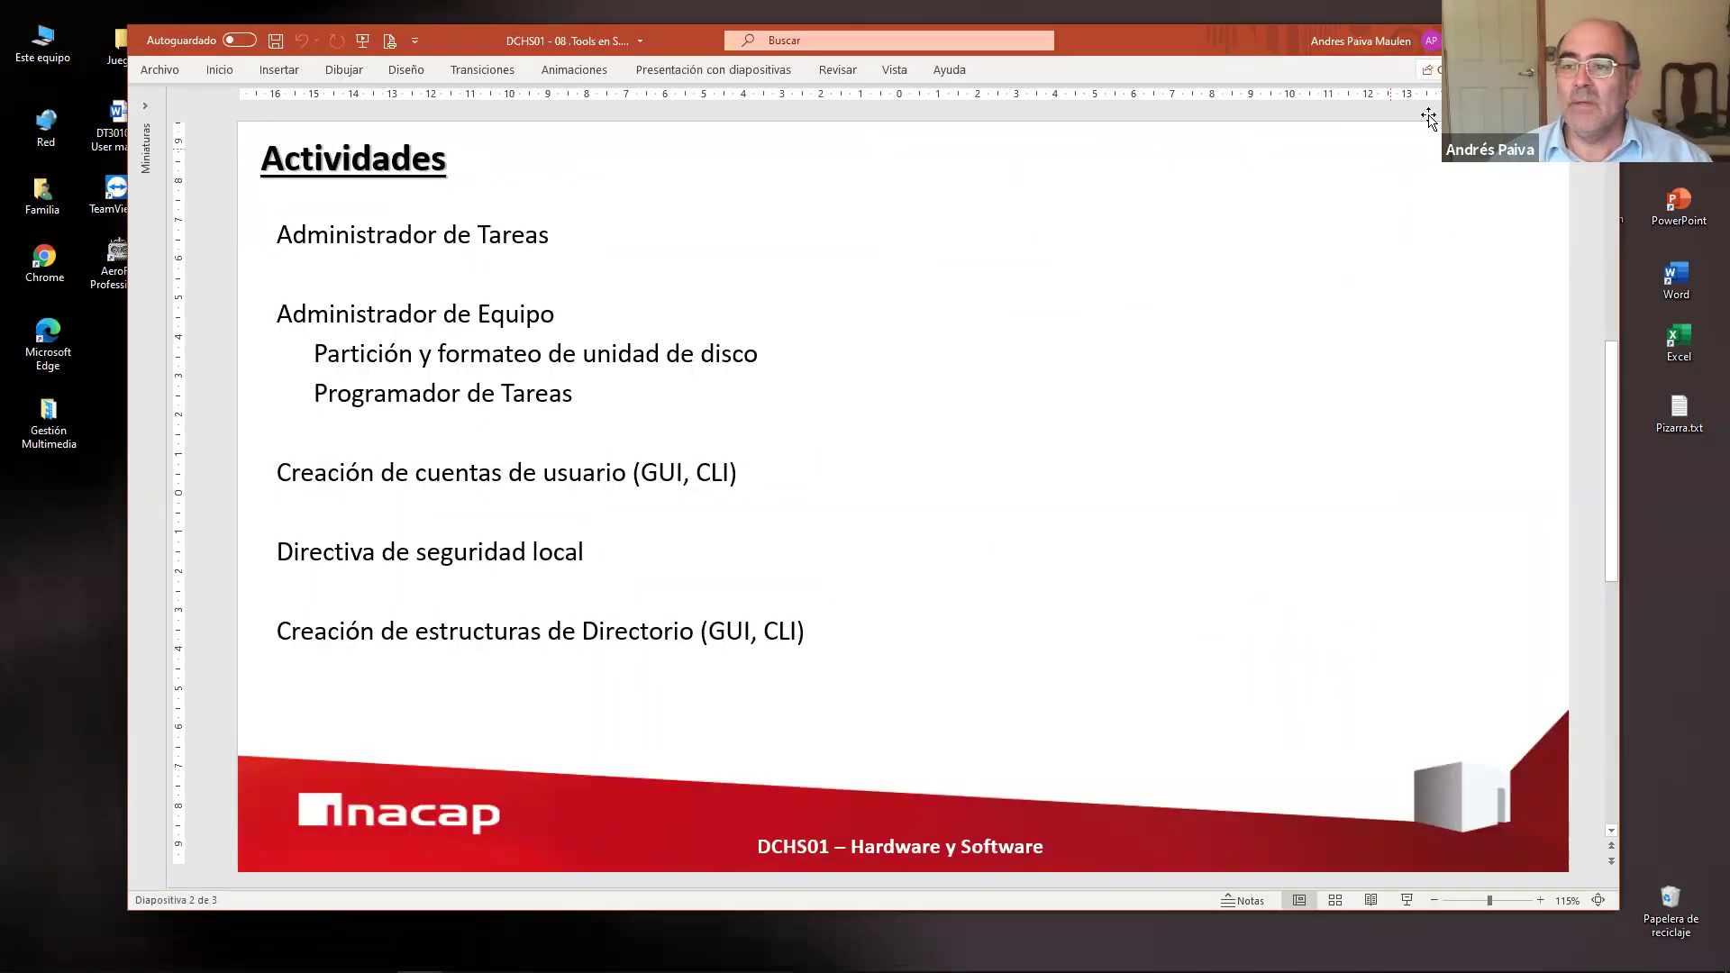
key("super+d")
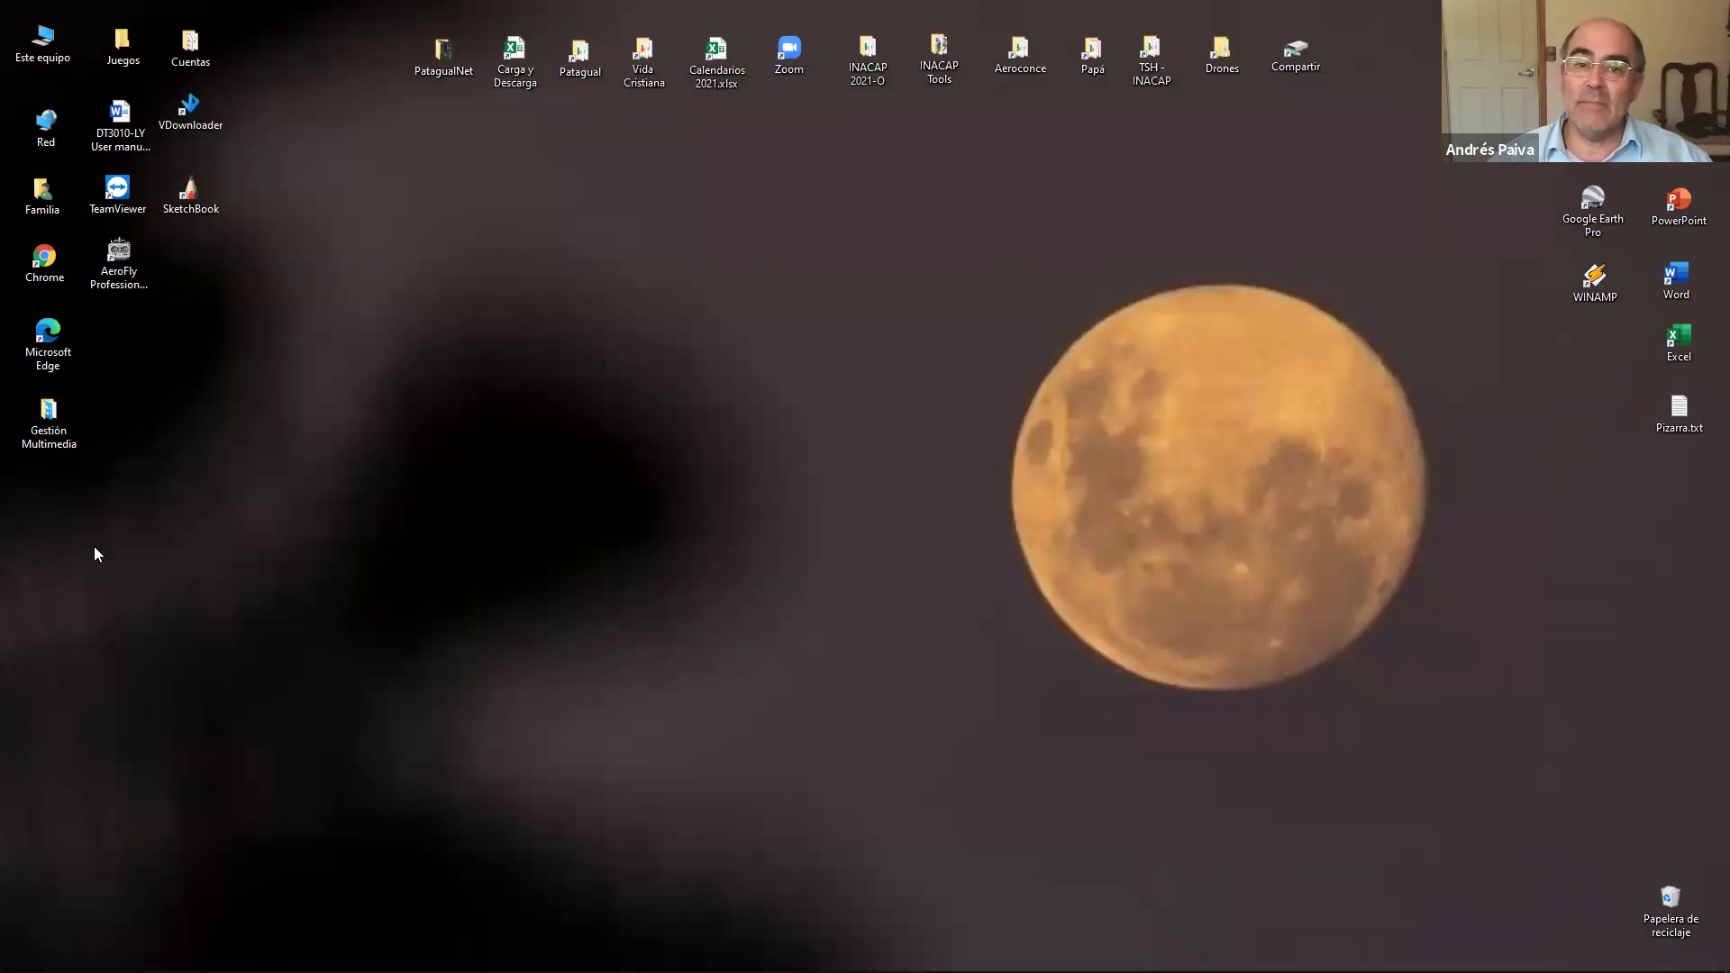
Step: Search Windows for "directiva" and open Directiva de seguridad local
left_click(64, 955)
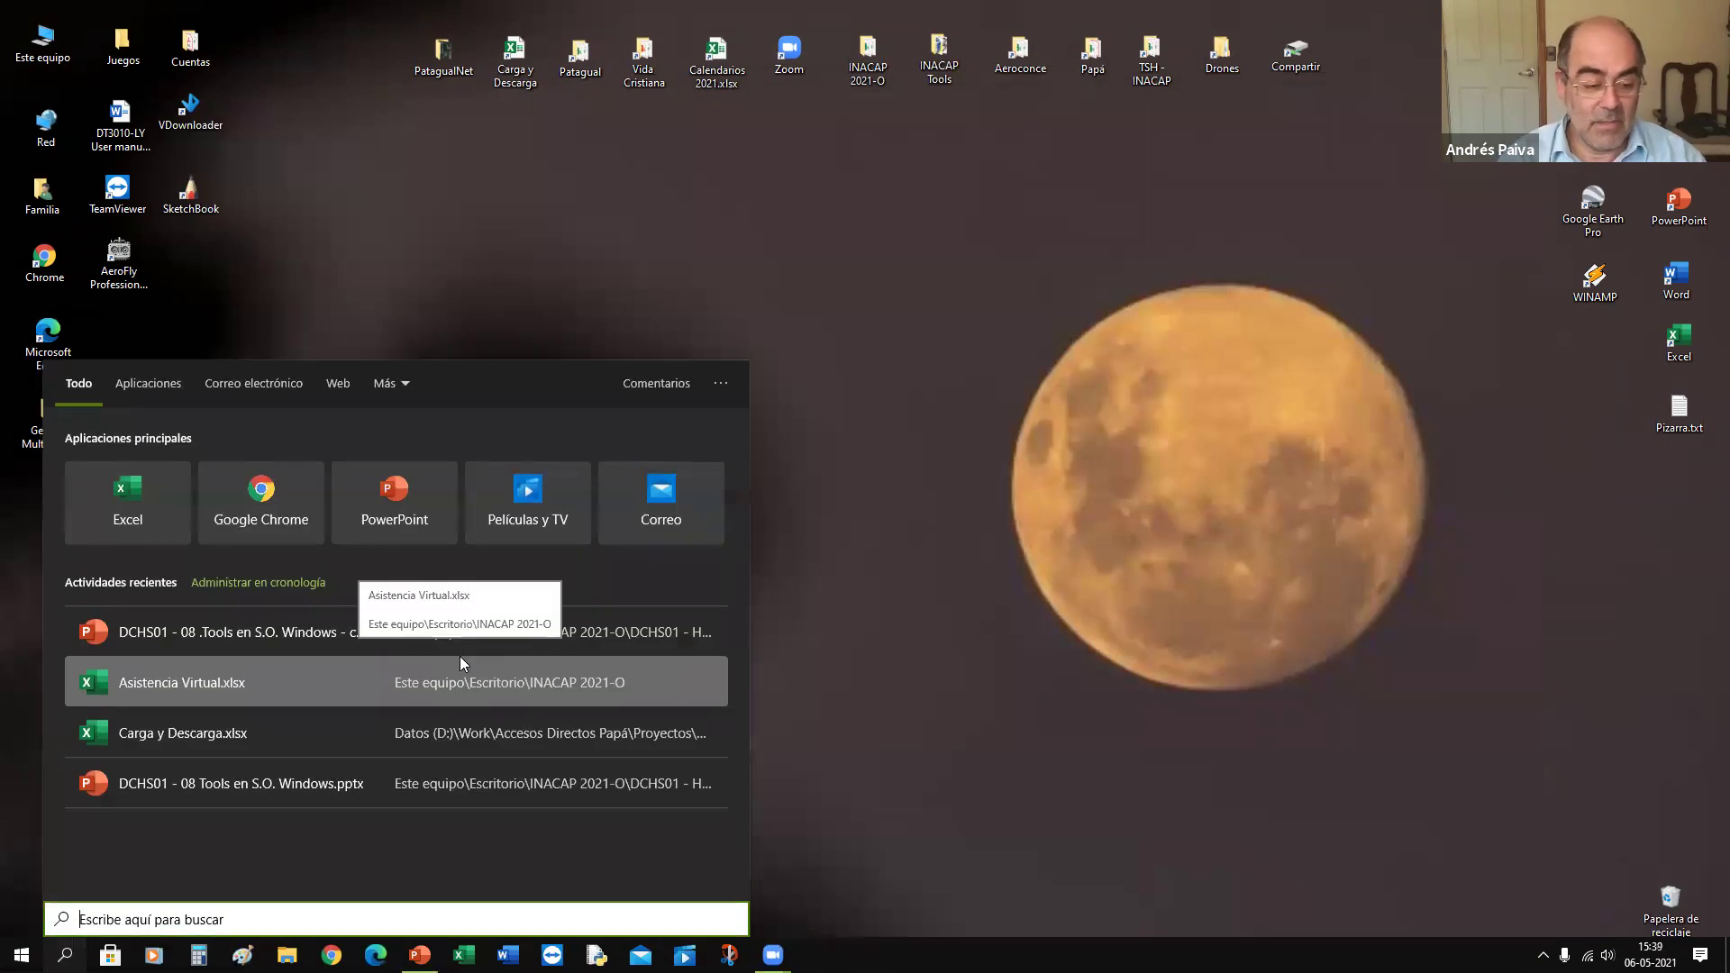
type("directiva")
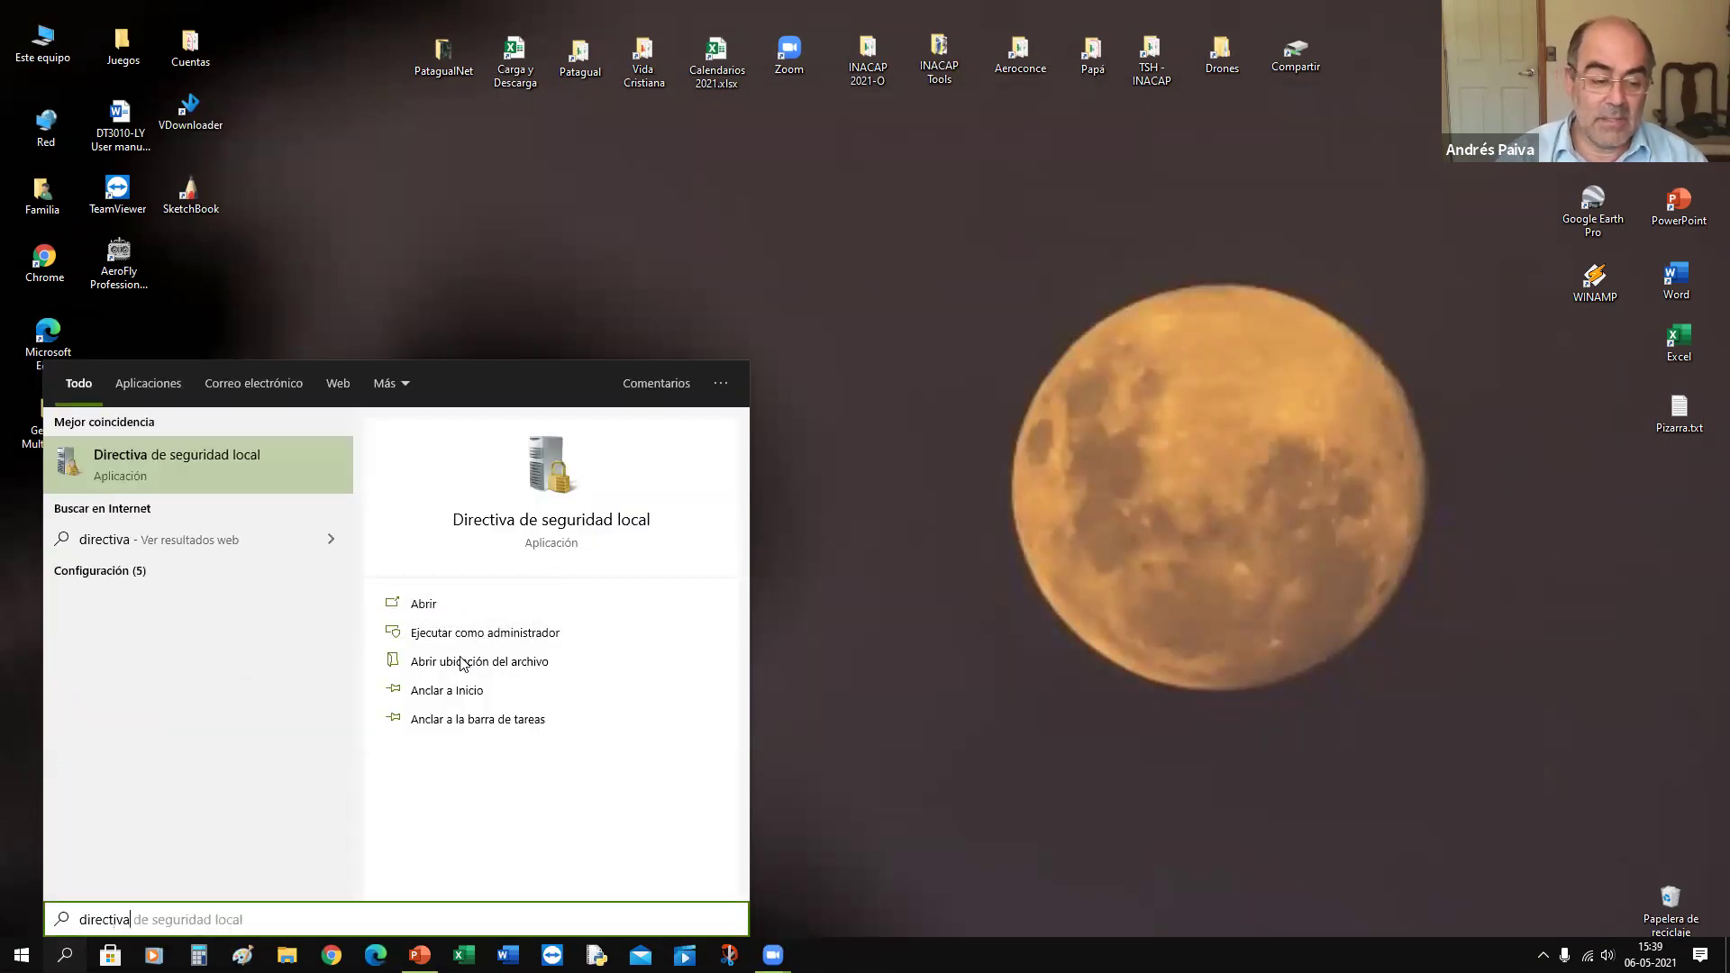
key("Right")
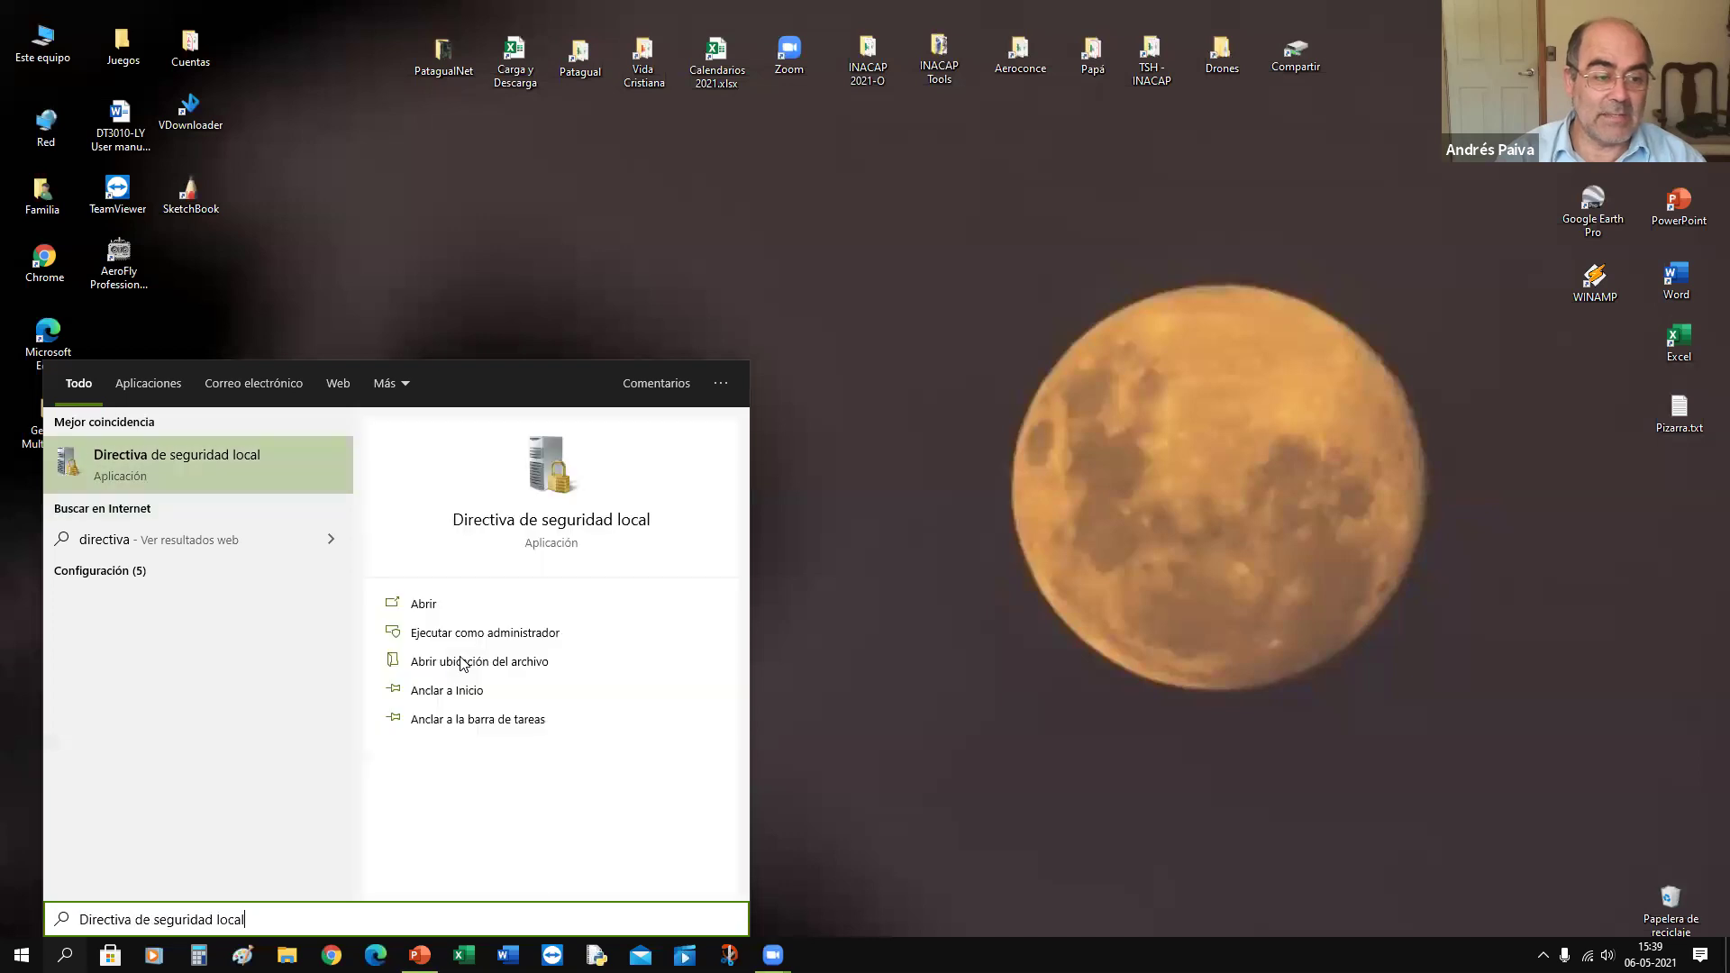
key("Return")
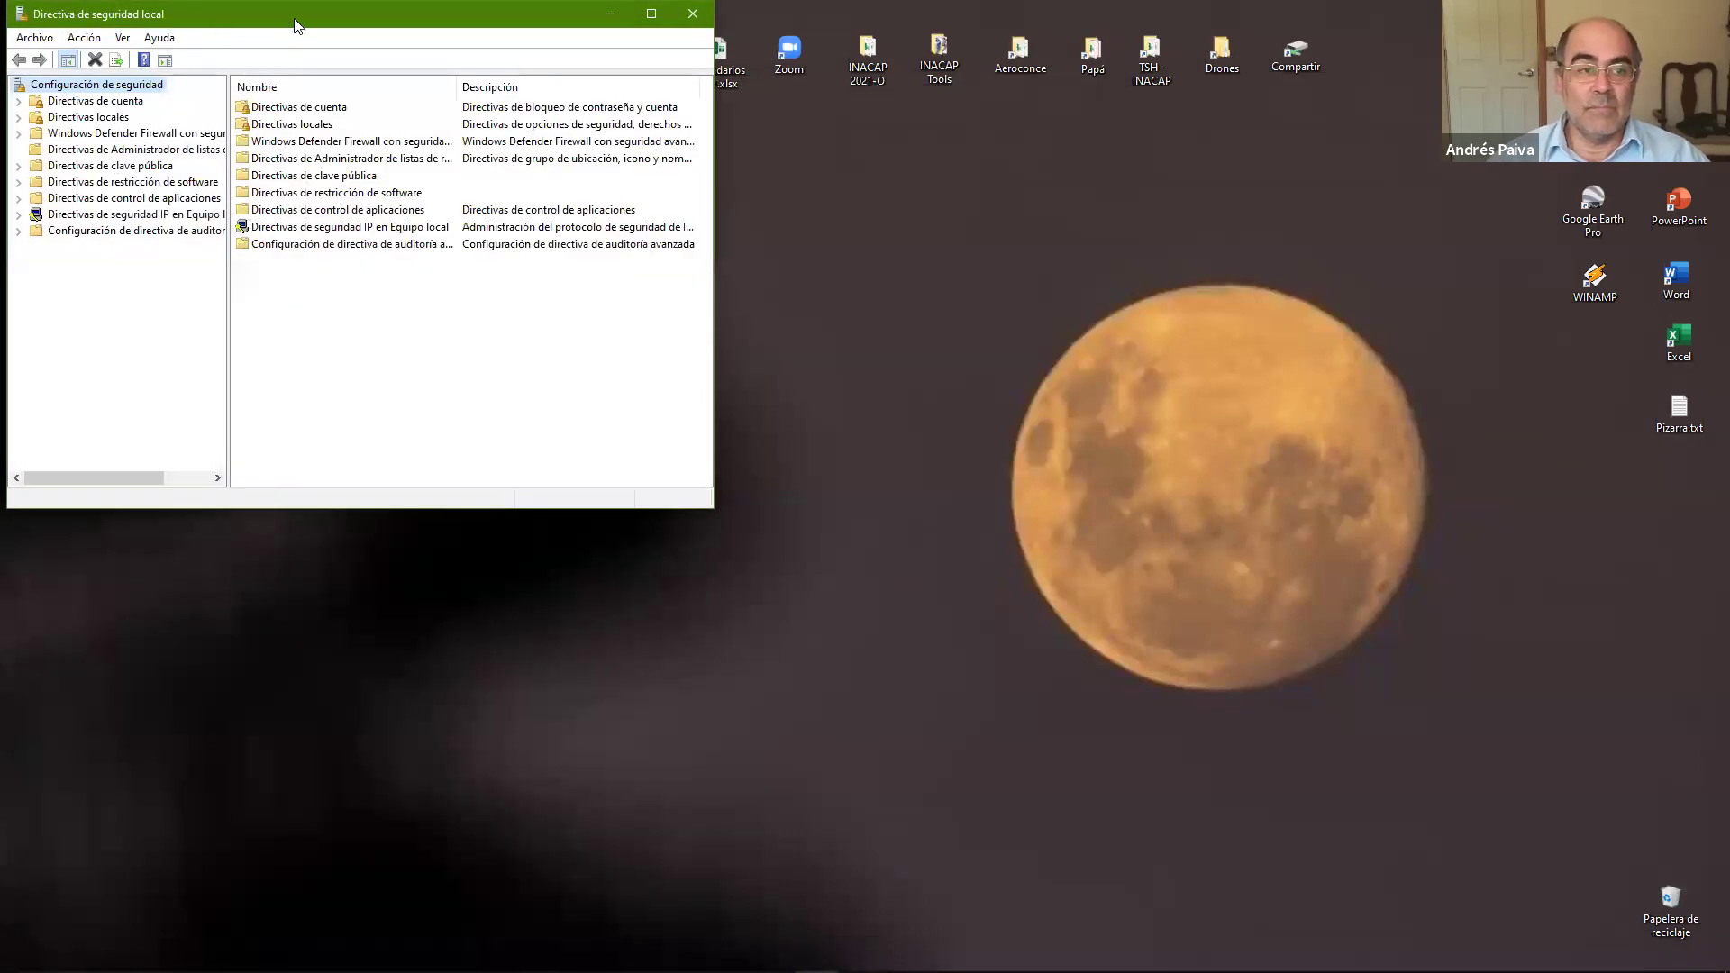
Step: Move and enlarge the Directiva de seguridad local window, and widen its columns and policy tree so the full names fit
left_click_drag(300, 27, 519, 88)
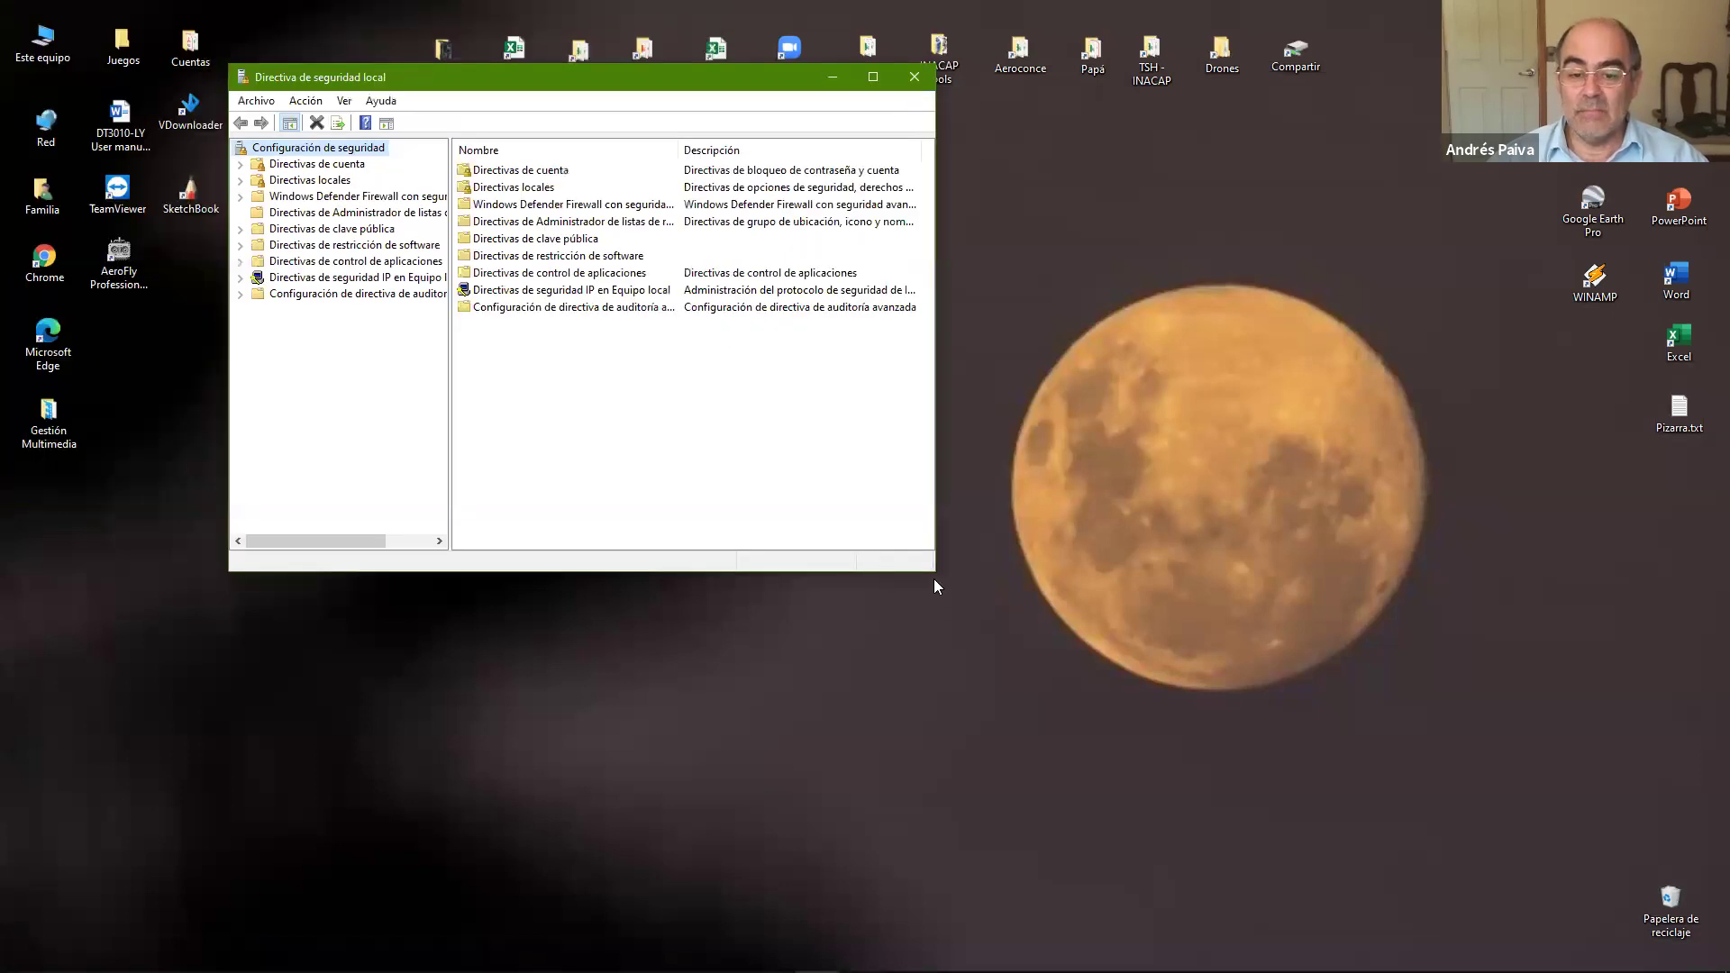
left_click_drag(934, 570, 1439, 738)
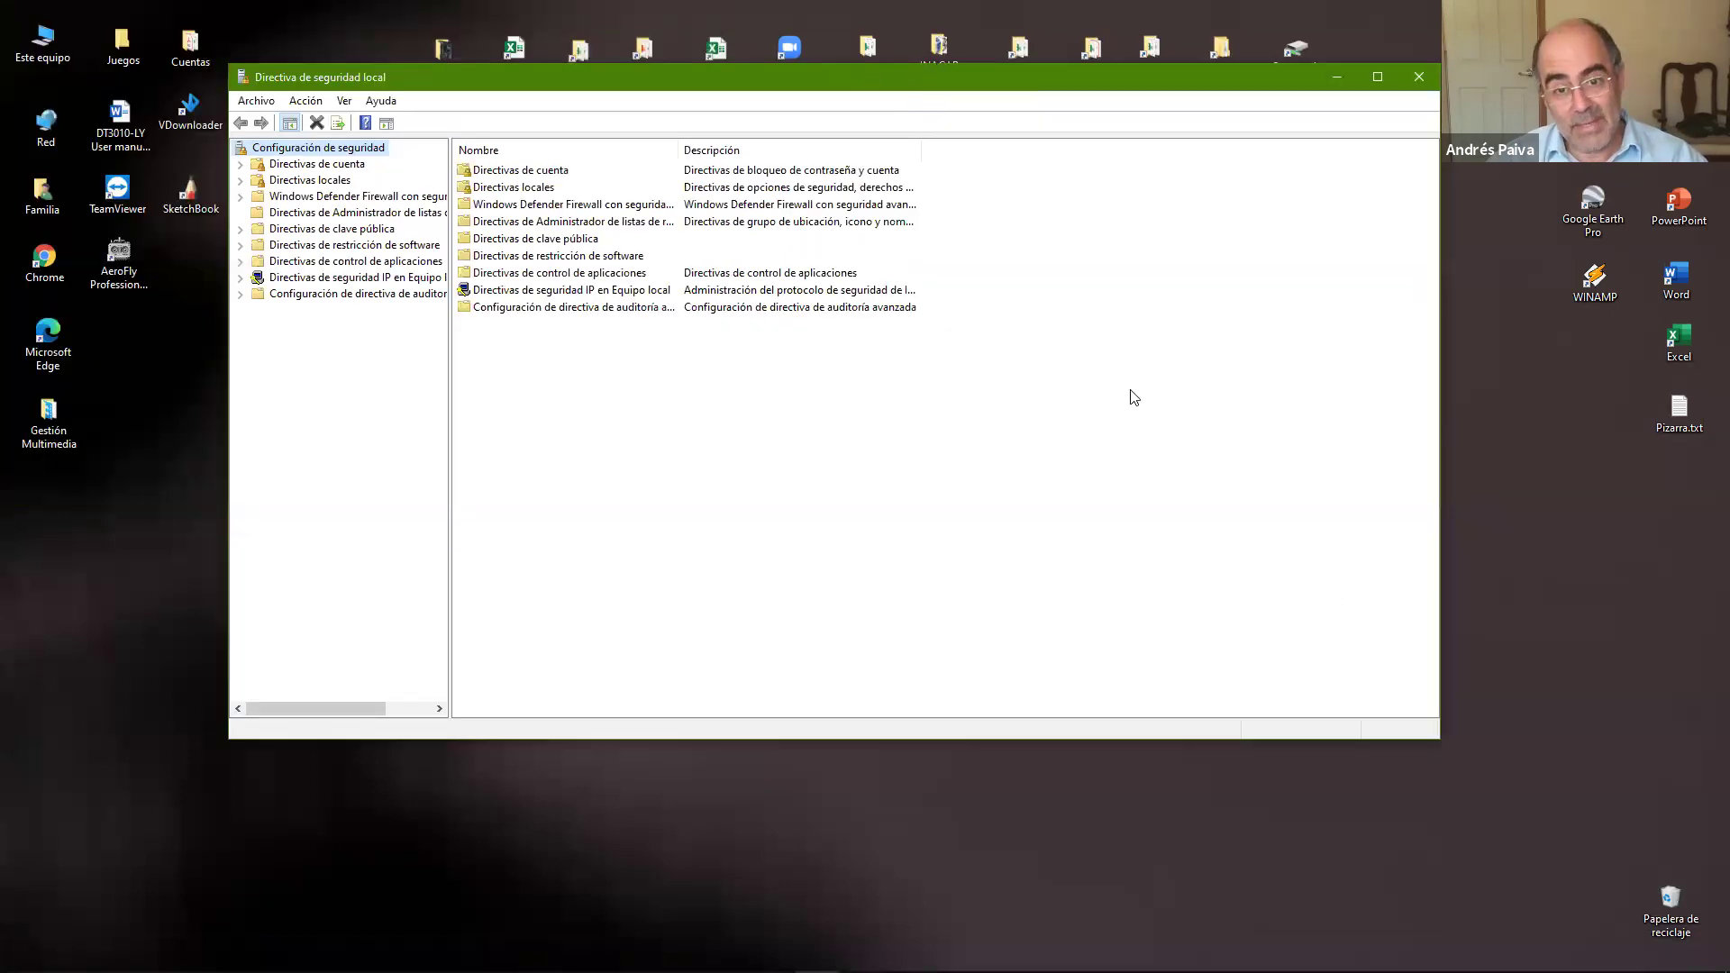
left_click_drag(925, 158, 1068, 158)
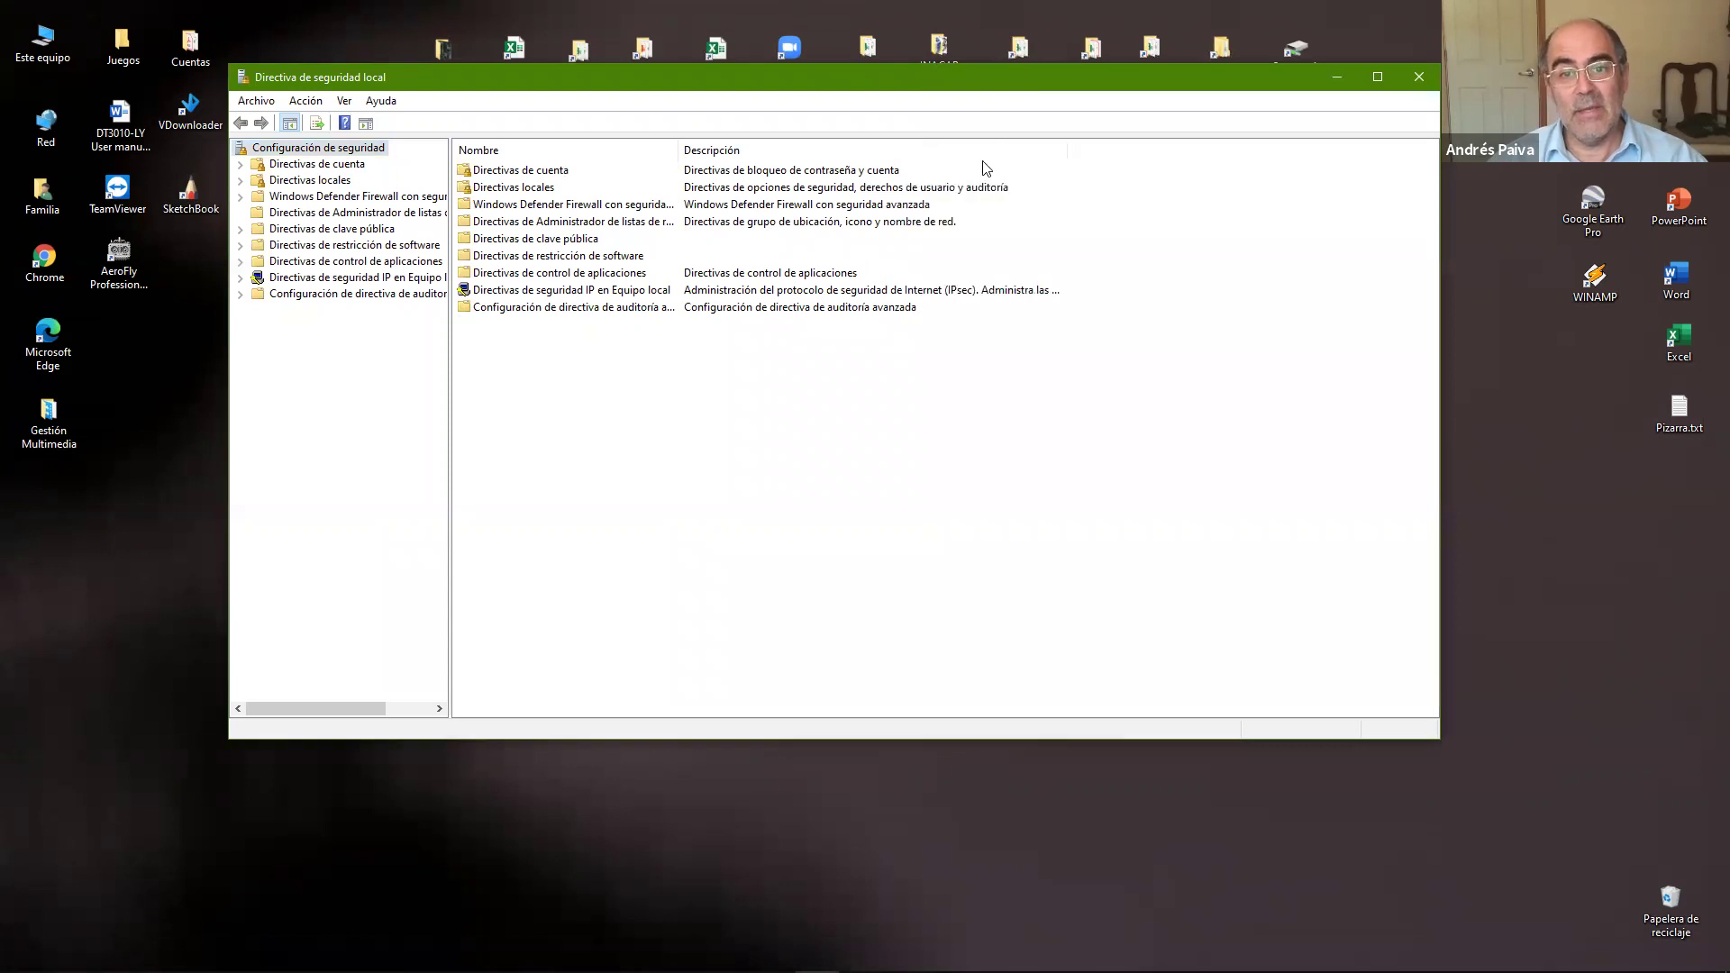
left_click_drag(677, 149, 723, 149)
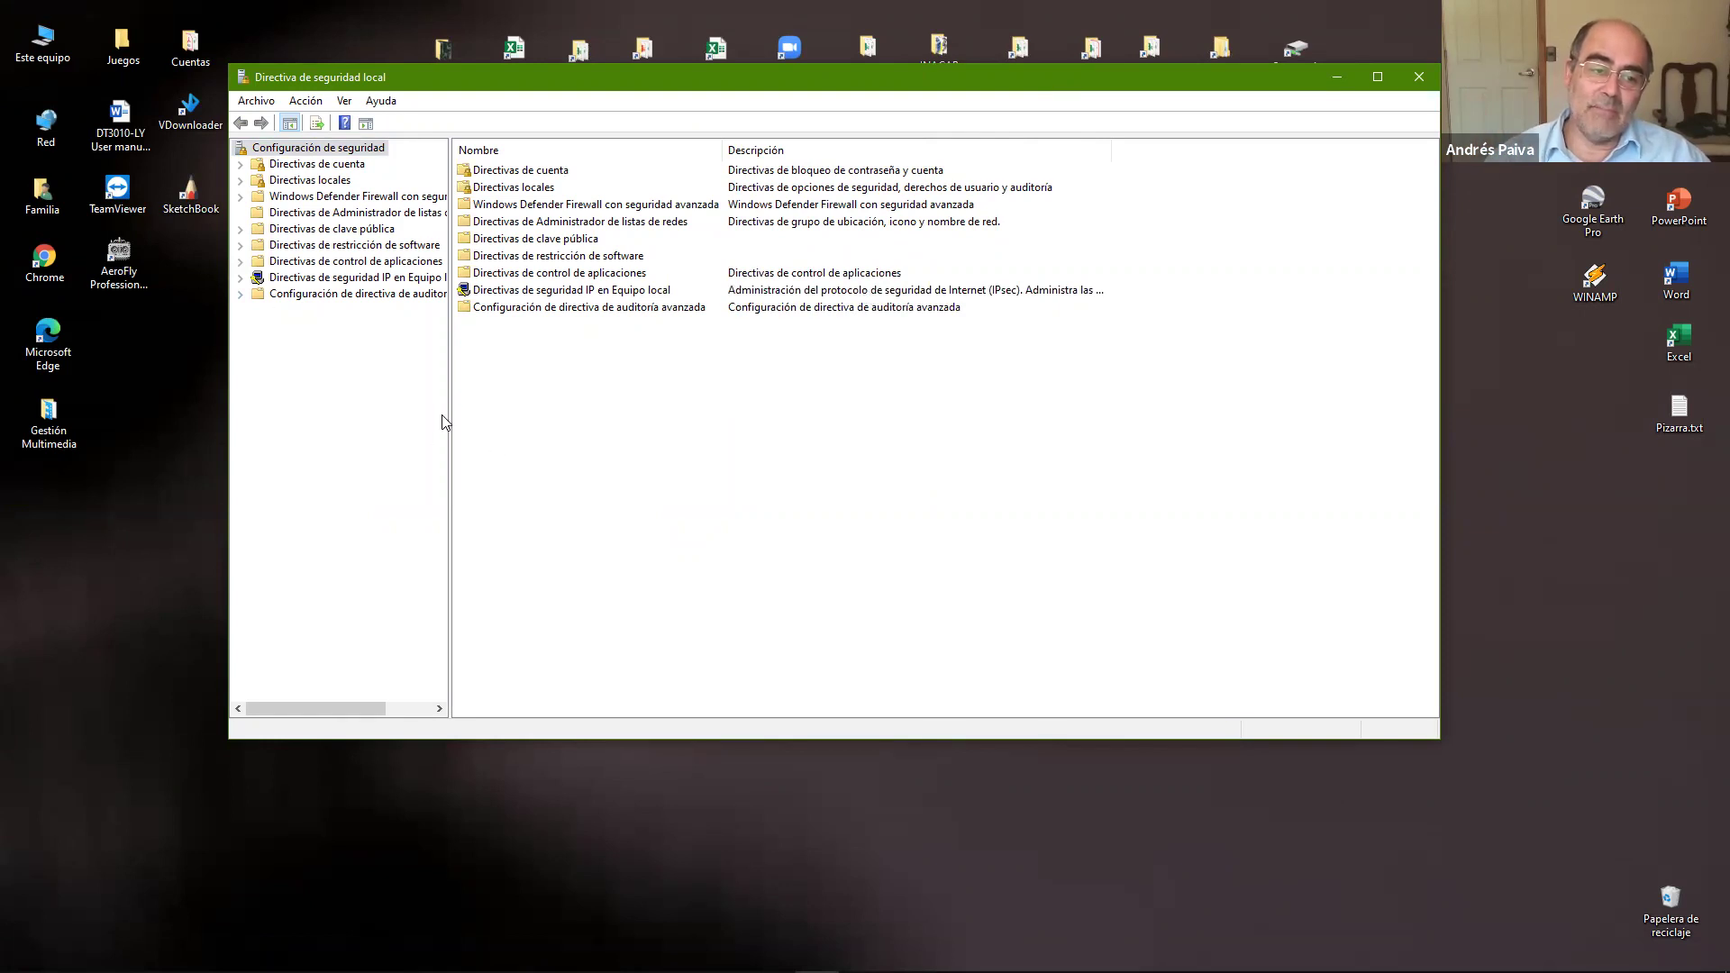
left_click_drag(449, 423, 527, 425)
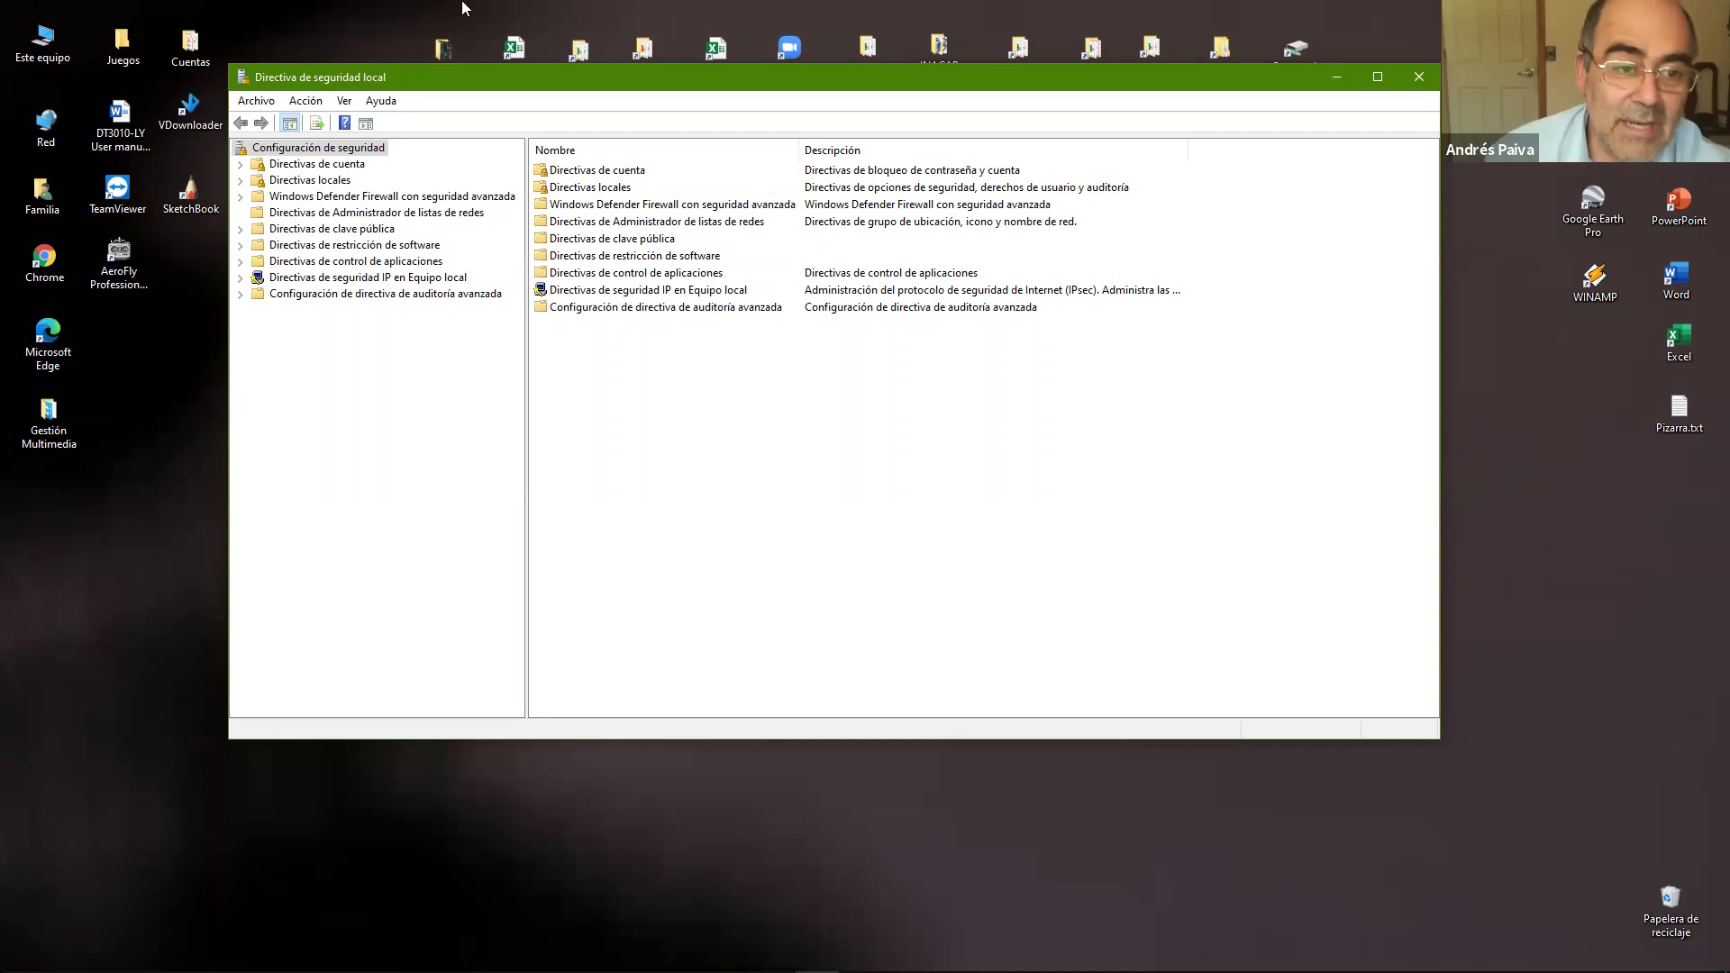
Step: In Directiva de contraseñas under Directivas de cuenta, set Longitud mínima de la contraseña to 8 characters
left_click(241, 165)
left_click(316, 182)
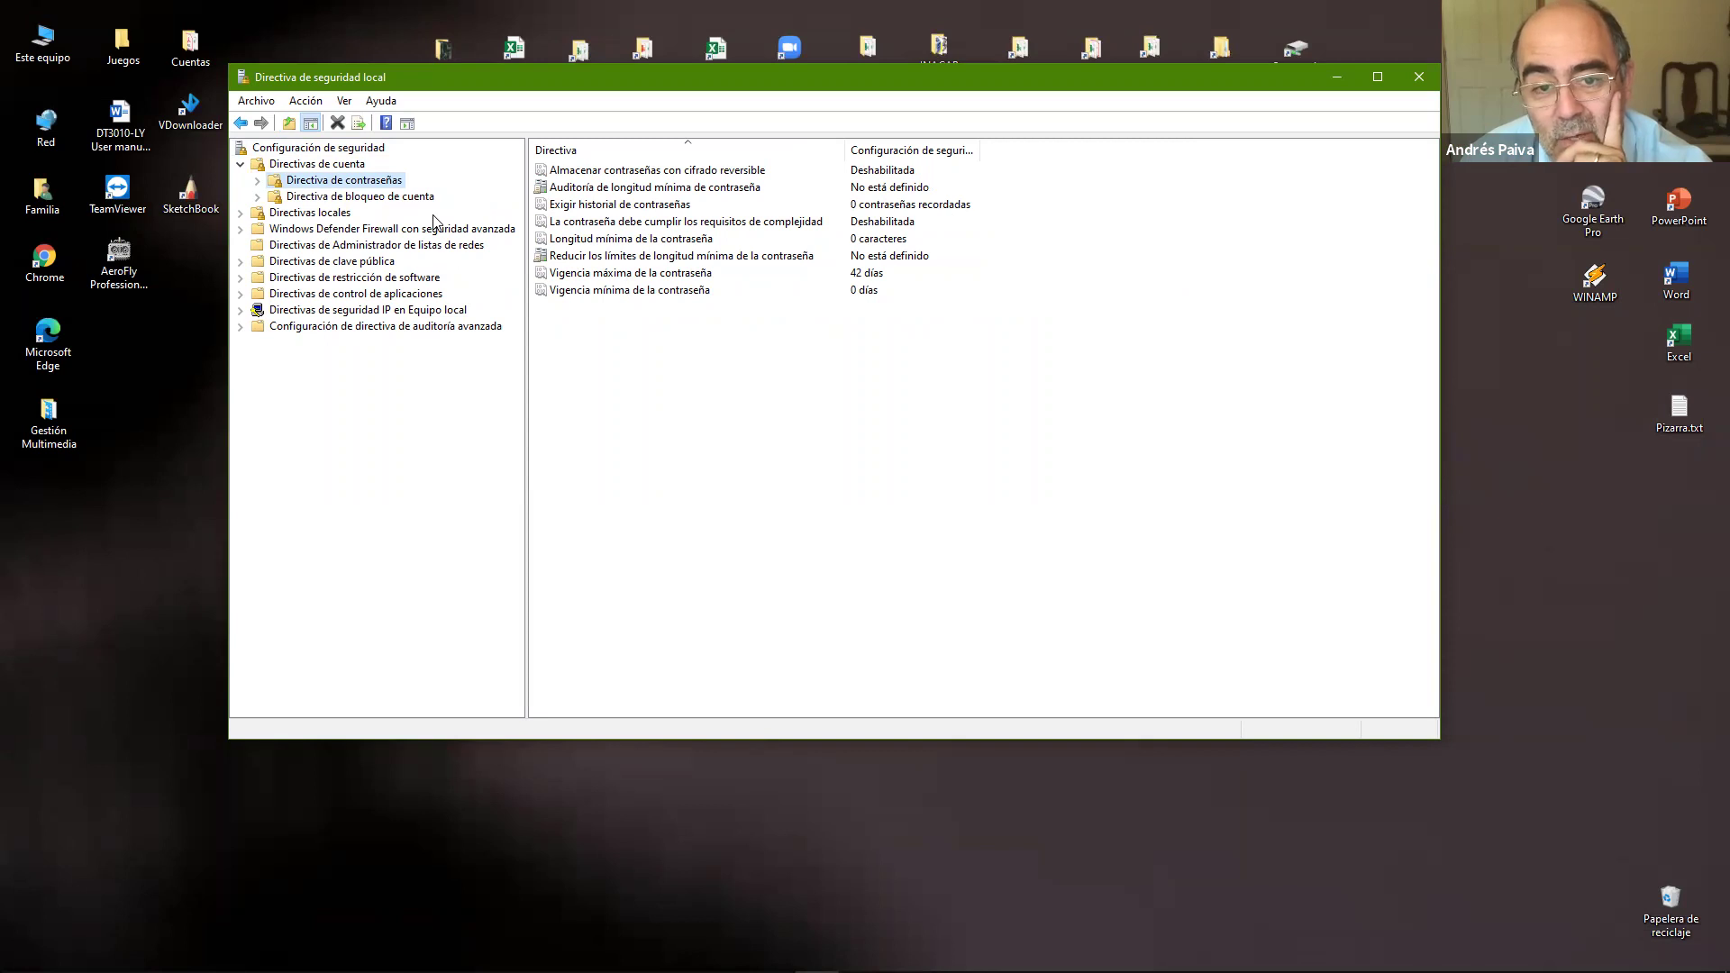
left_click(661, 245)
left_click(663, 245)
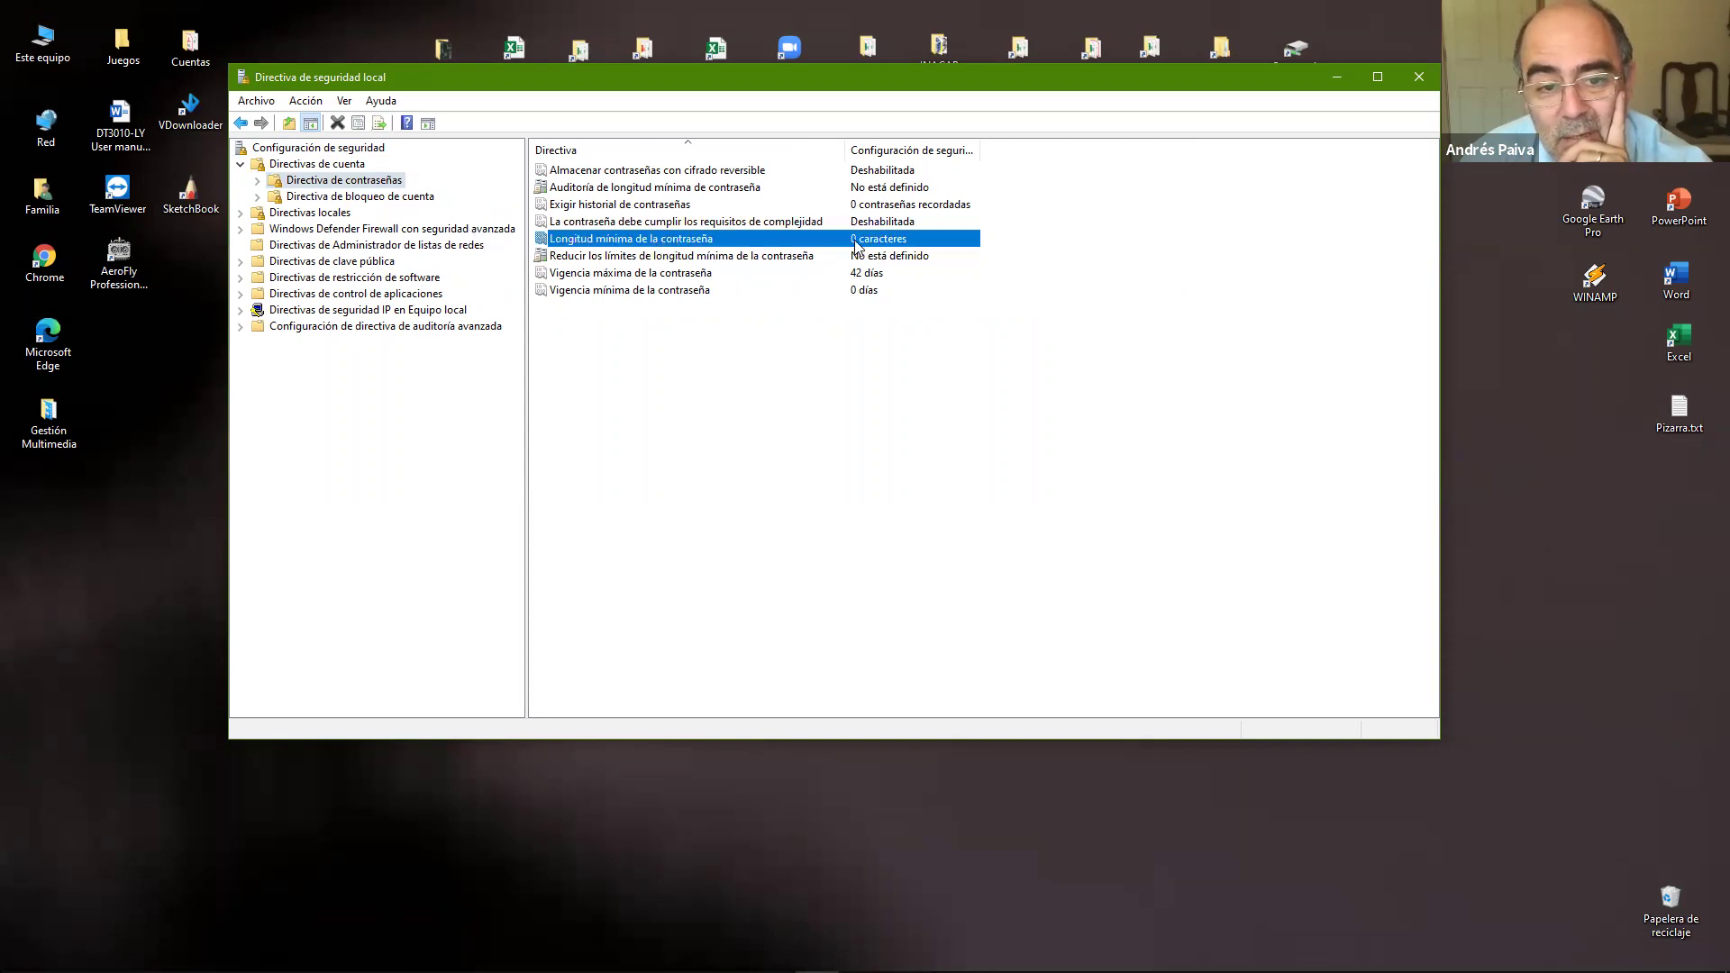
double_click(871, 245)
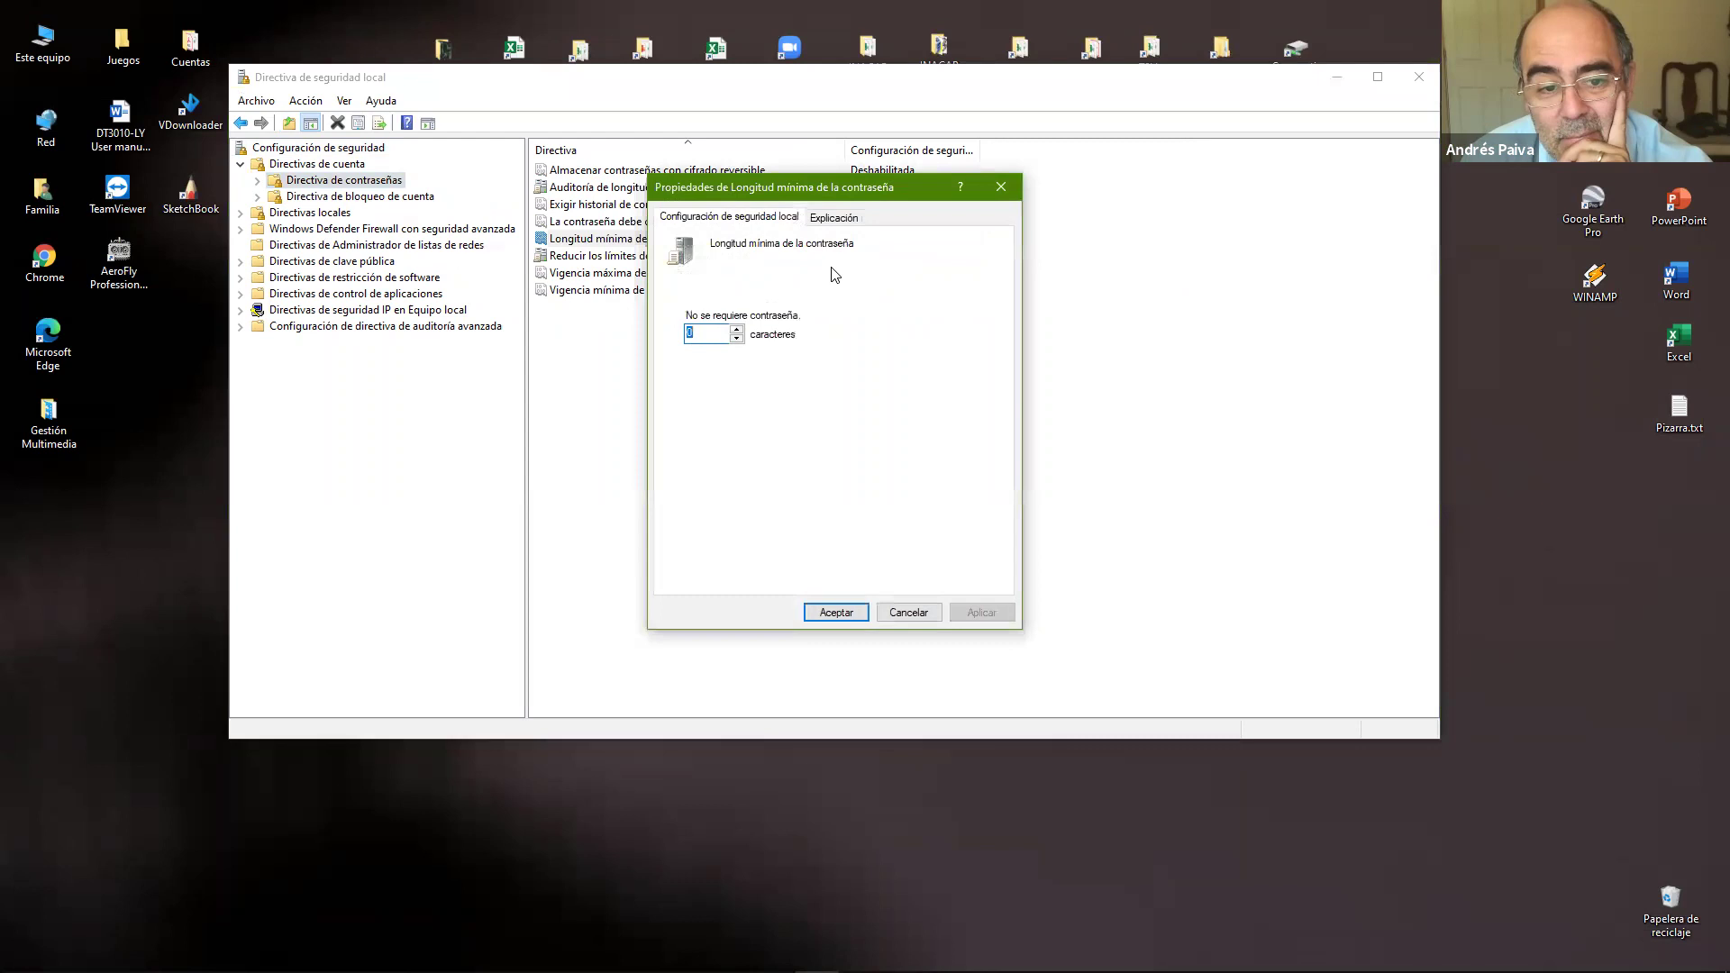
type("8")
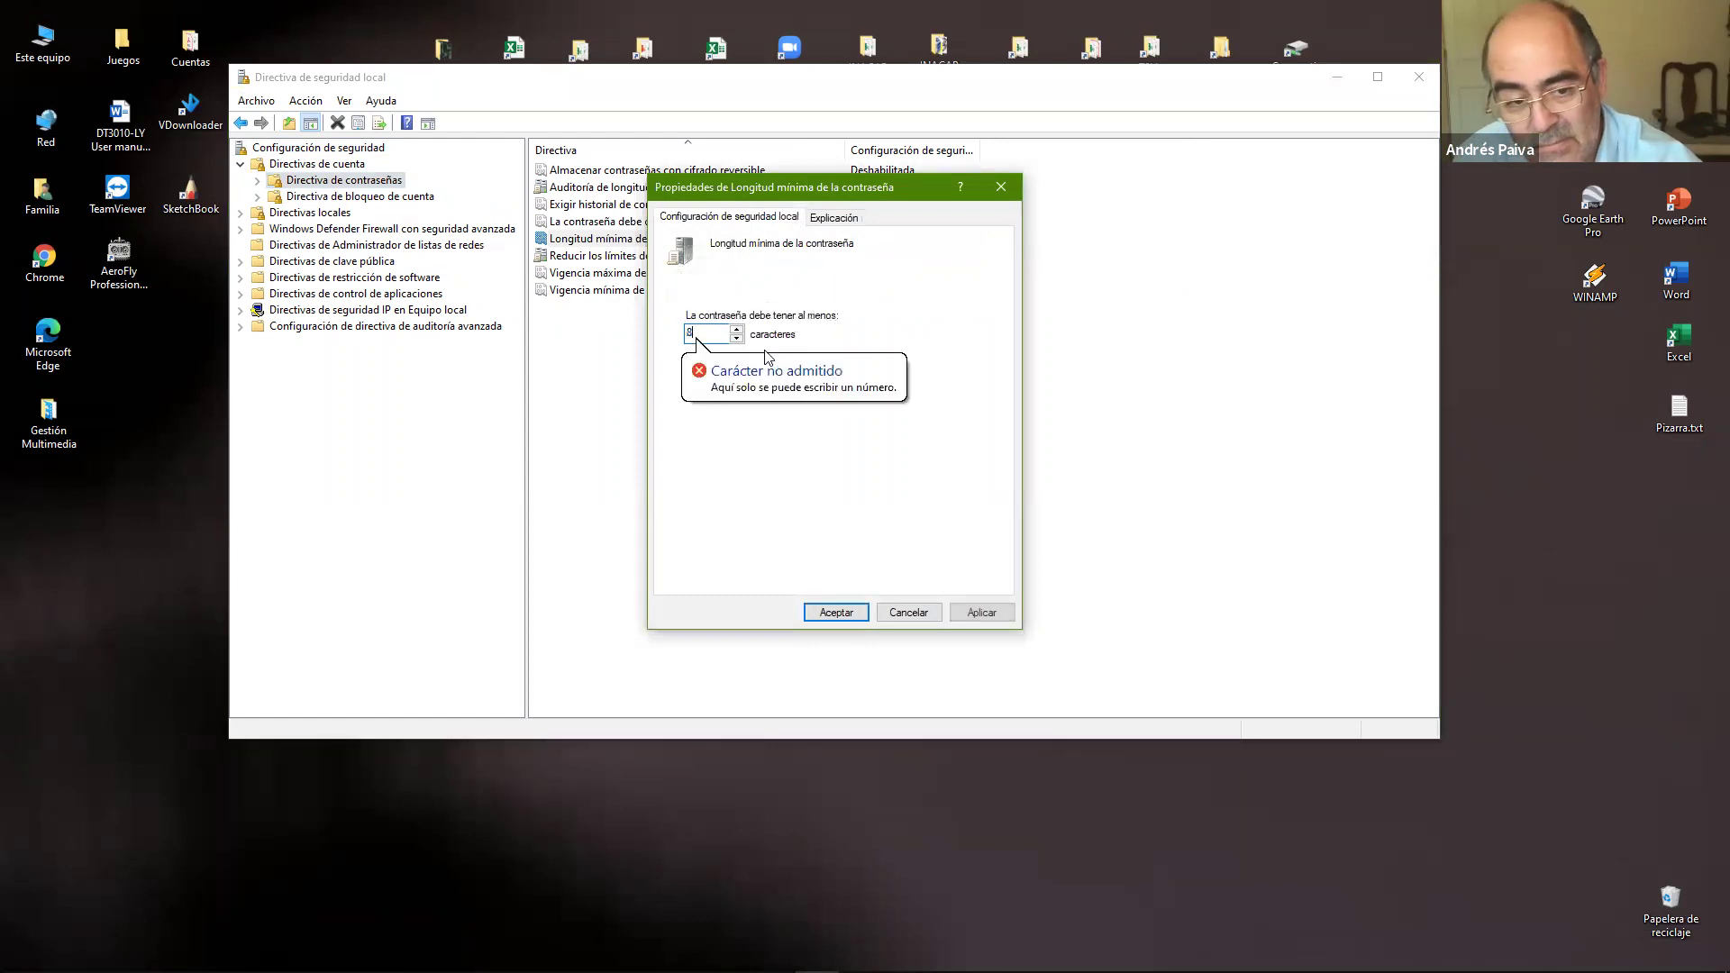
left_click(863, 616)
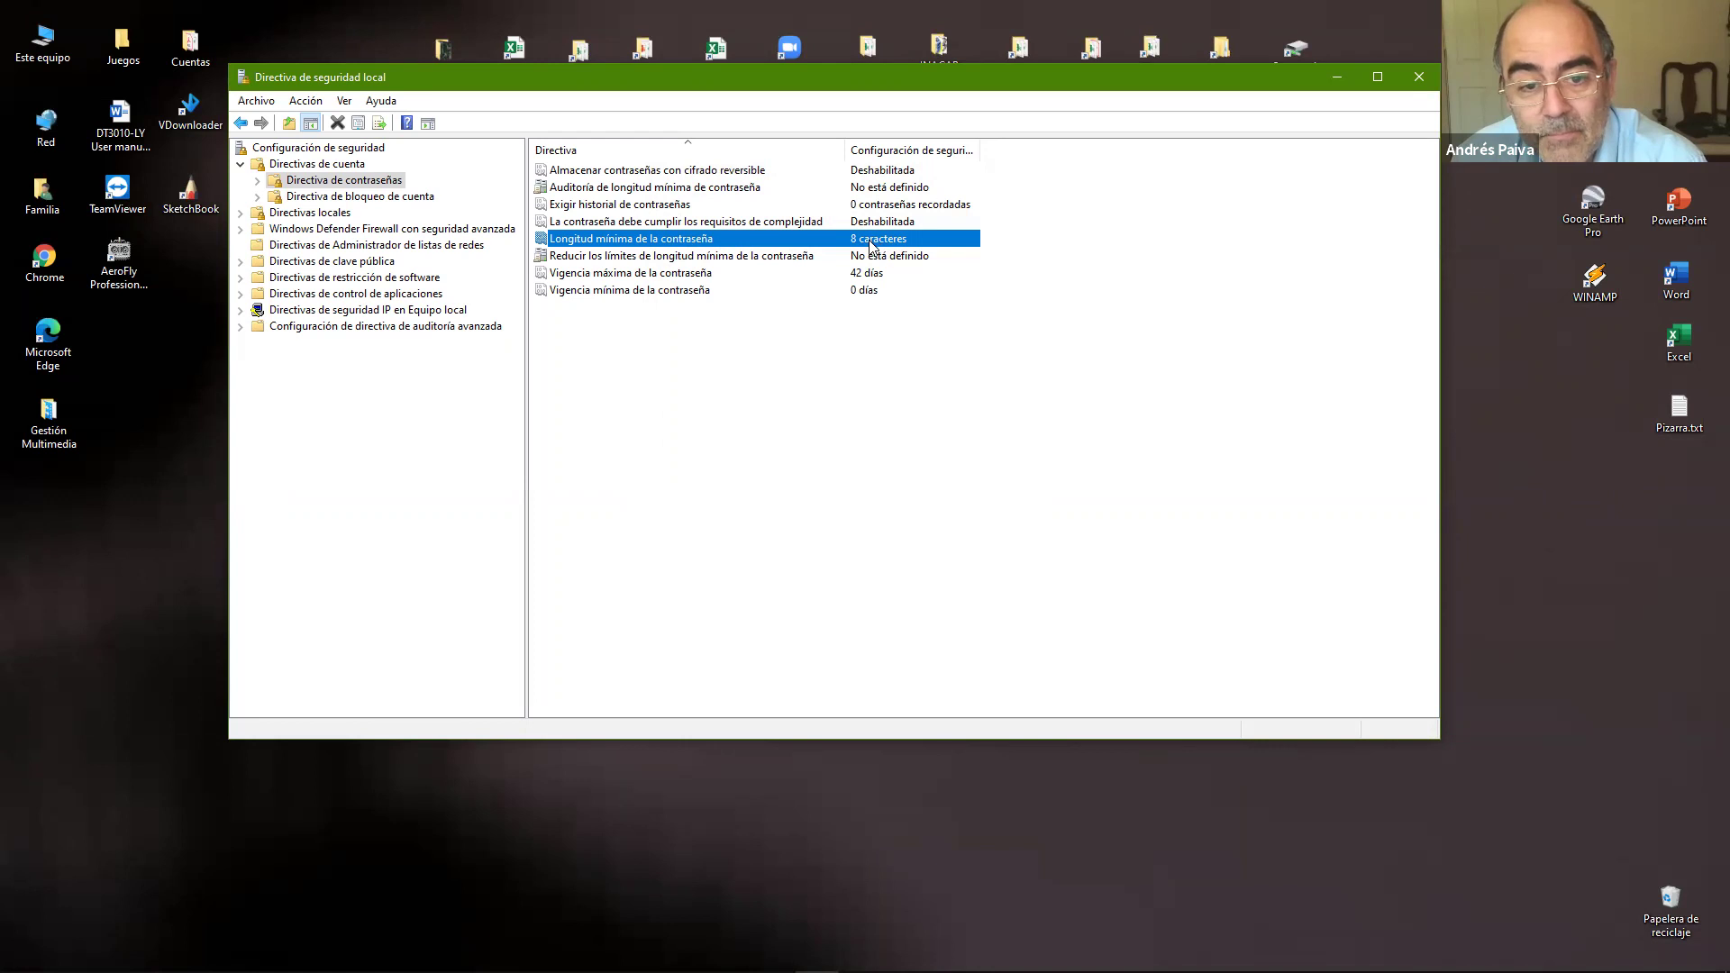
Step: Set Vigencia máxima de la contraseña to 180 days
double_click(860, 275)
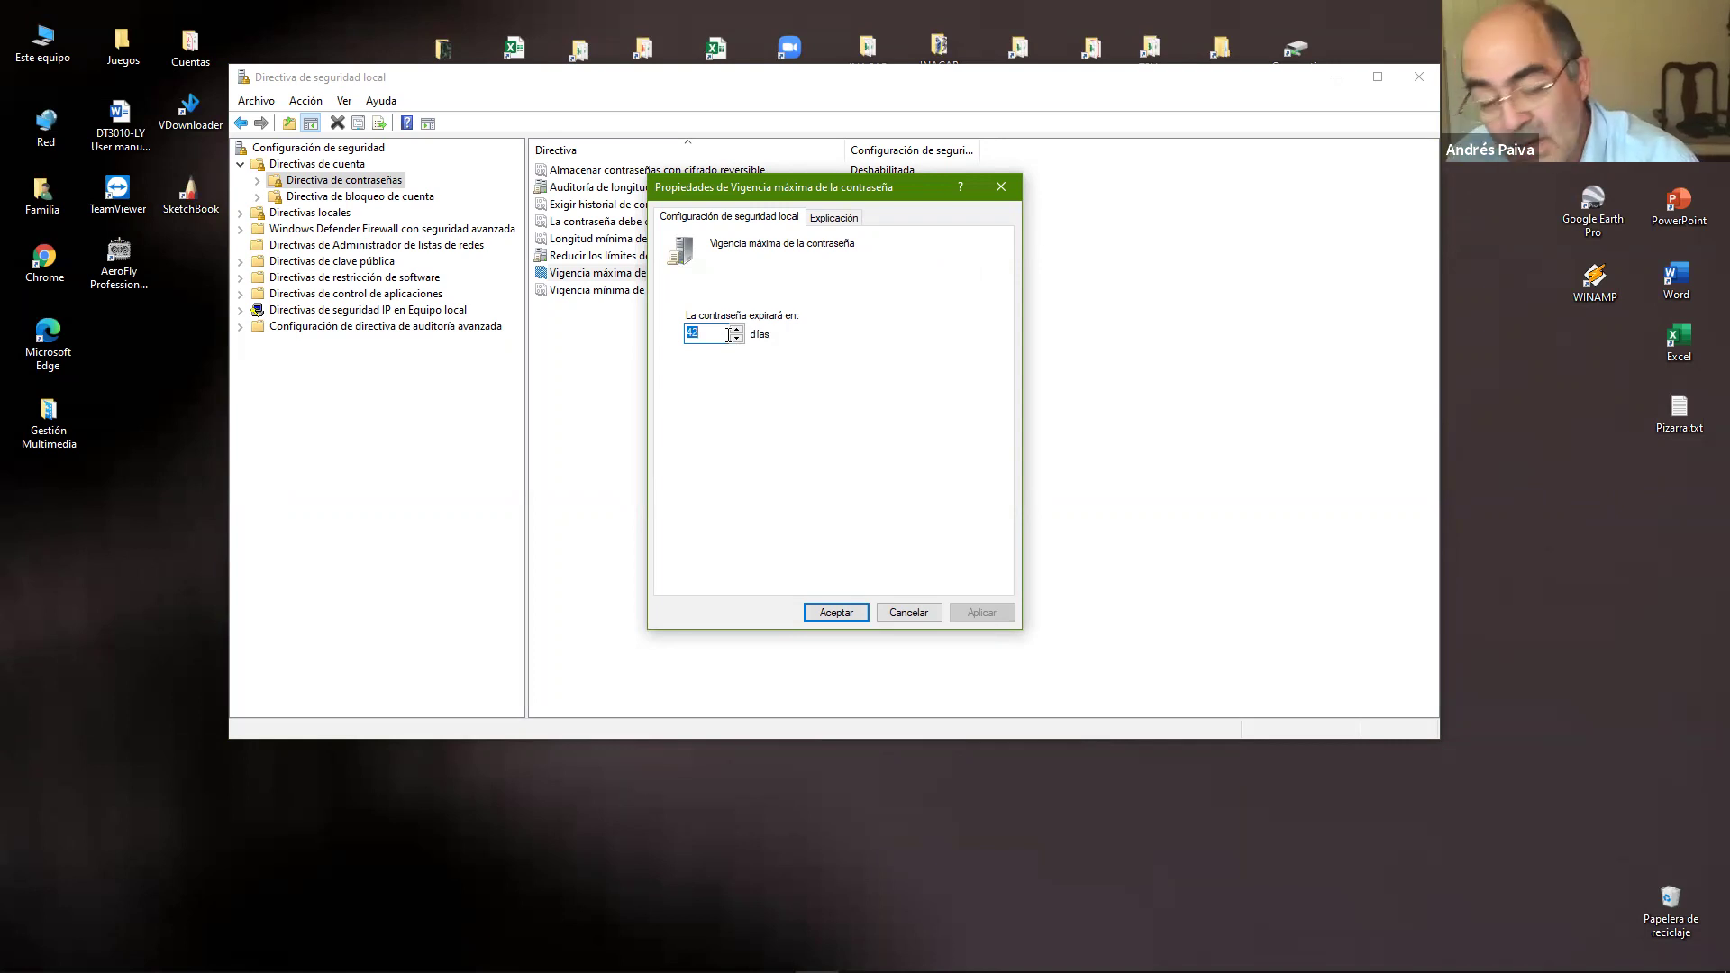
type("180")
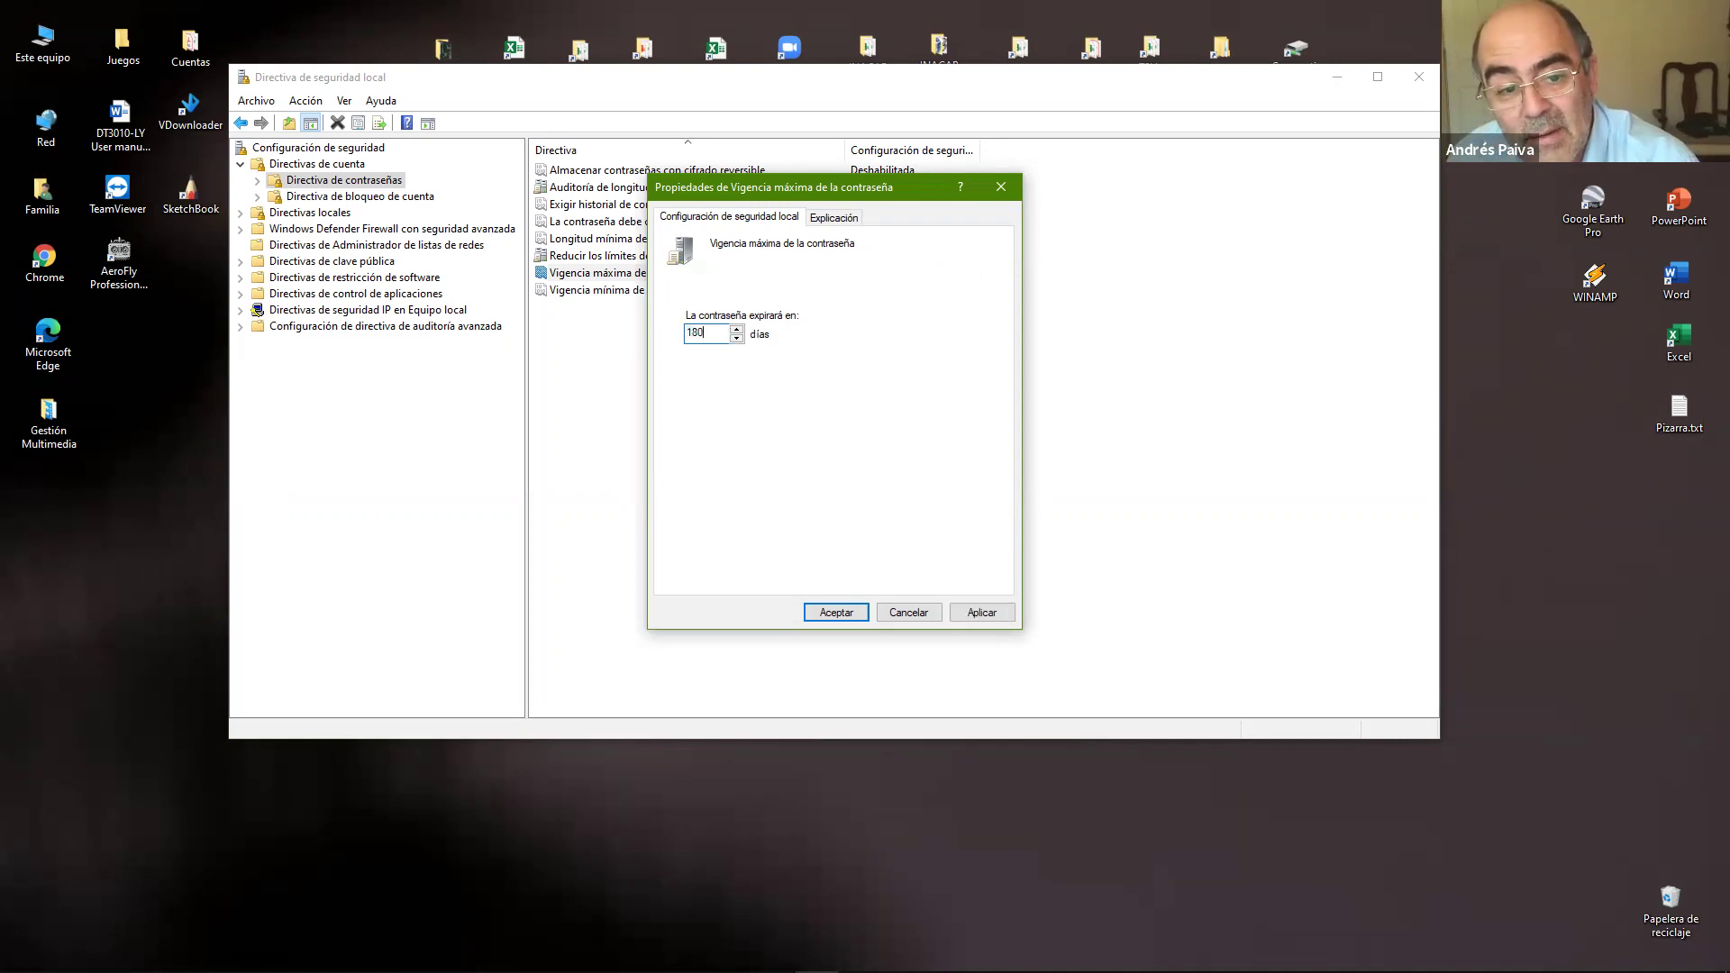
left_click(832, 613)
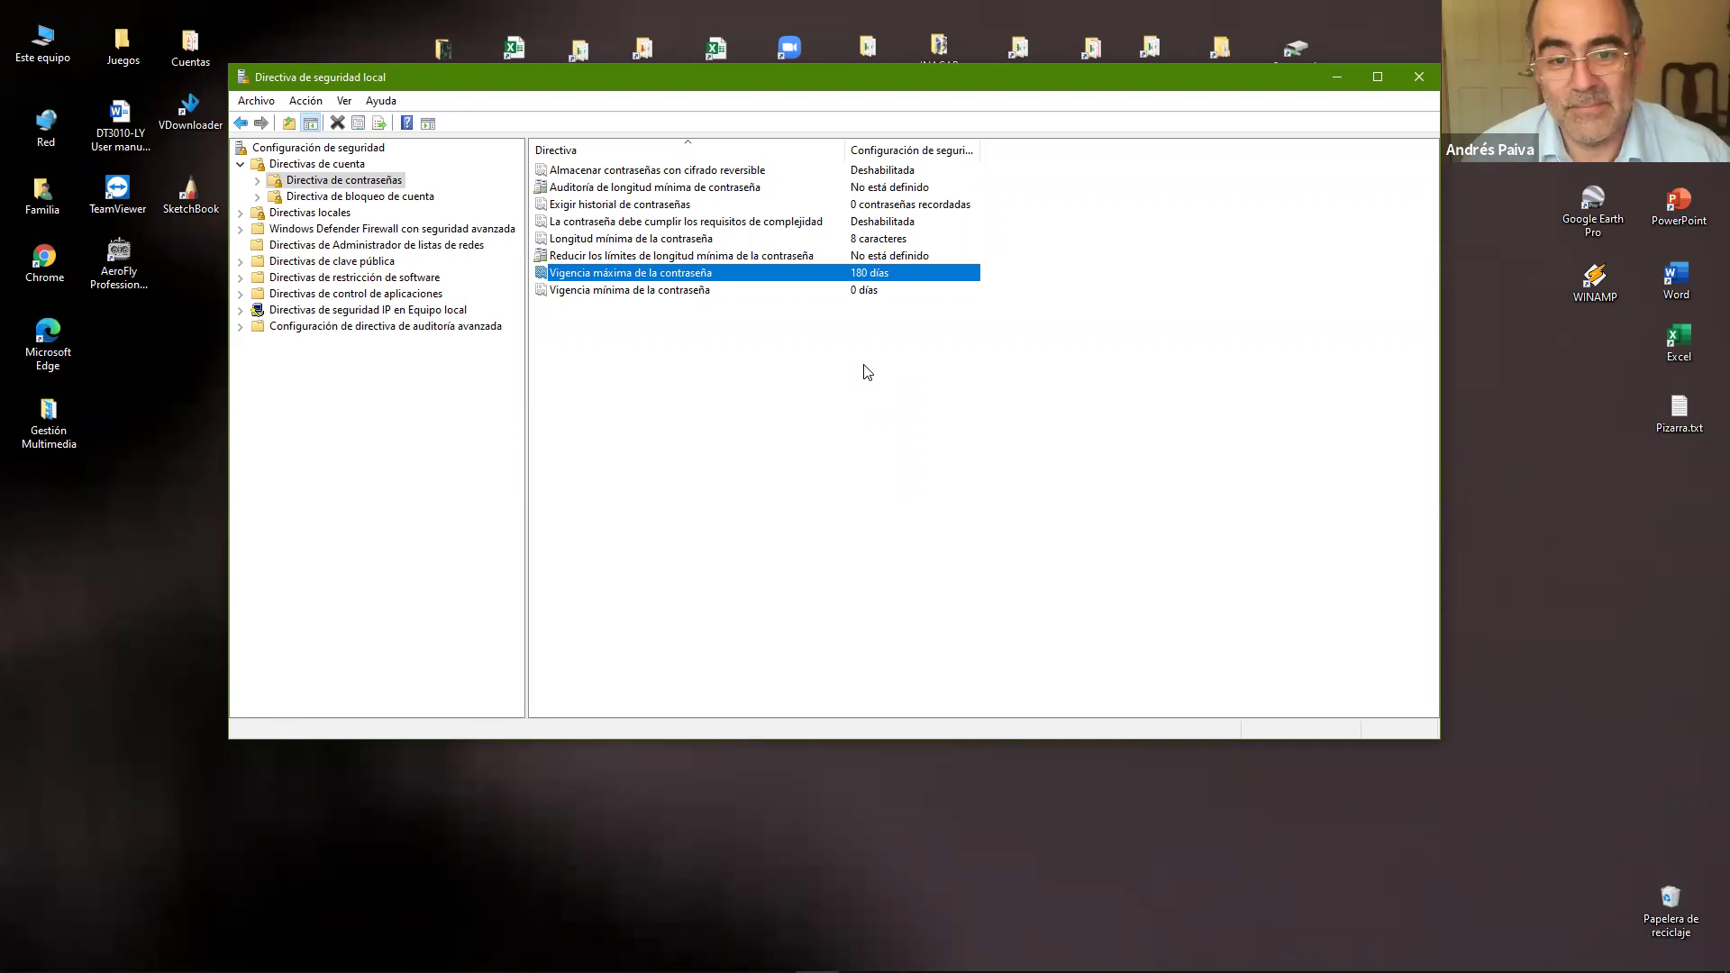
Step: Set Vigencia máxima de la contraseña back to 42 days and Longitud mínima de la contraseña back to 0 characters
double_click(867, 275)
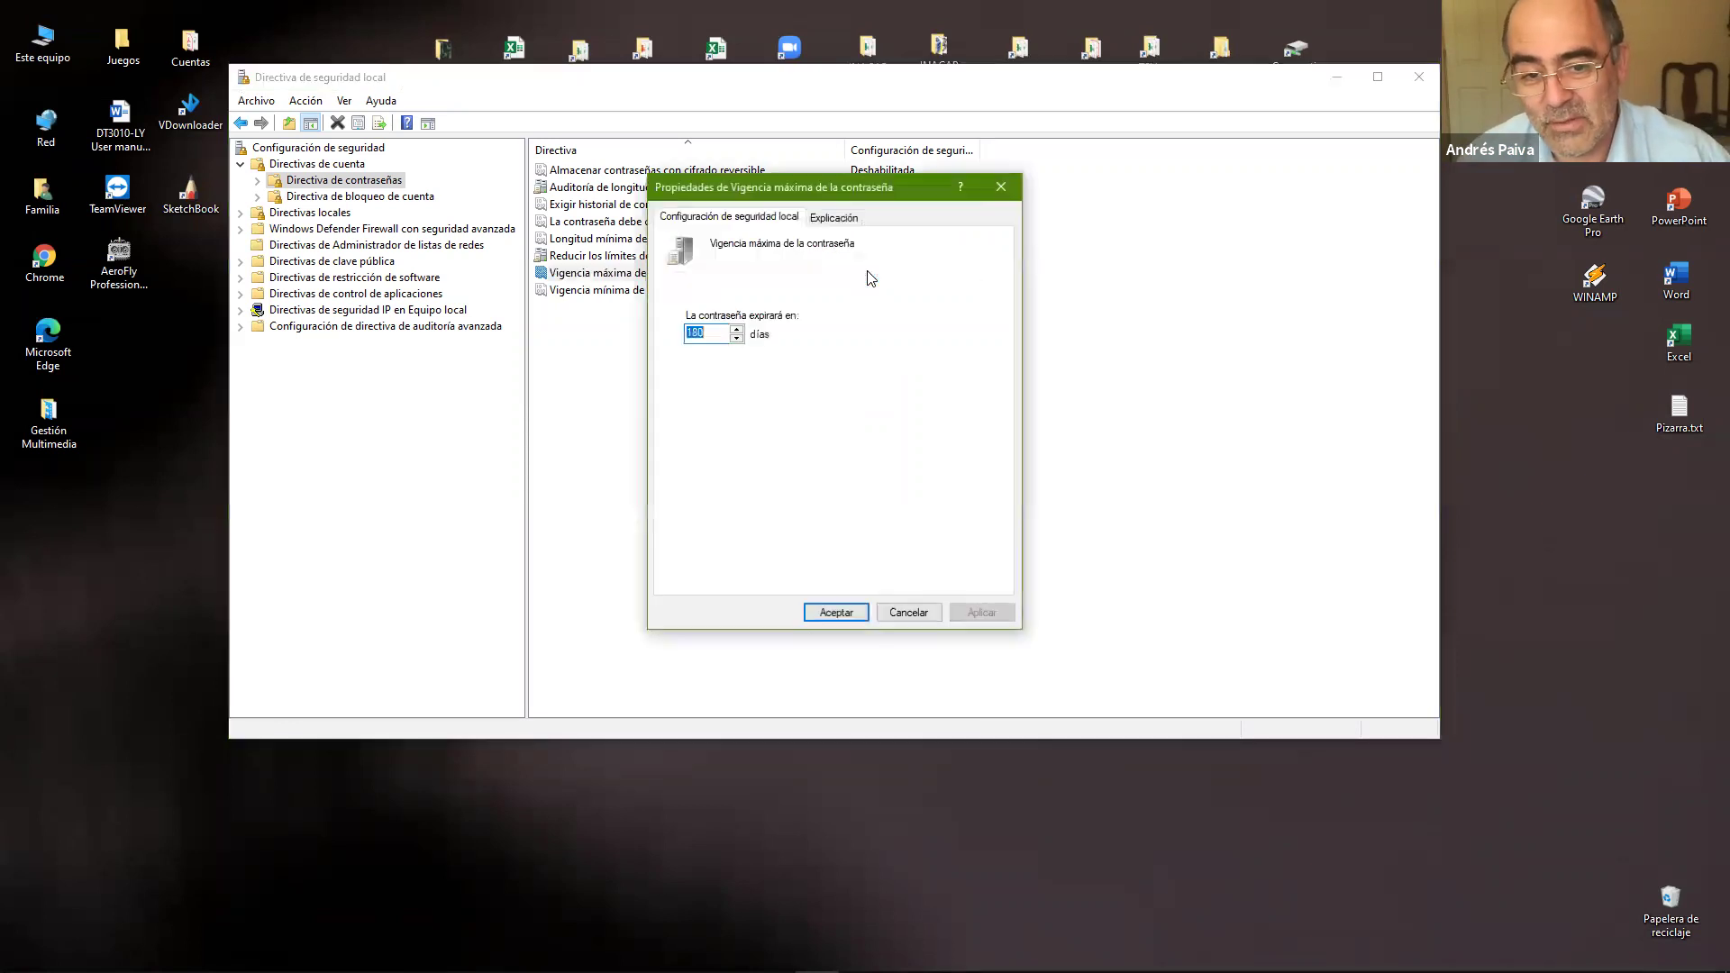
type("42")
key("Return")
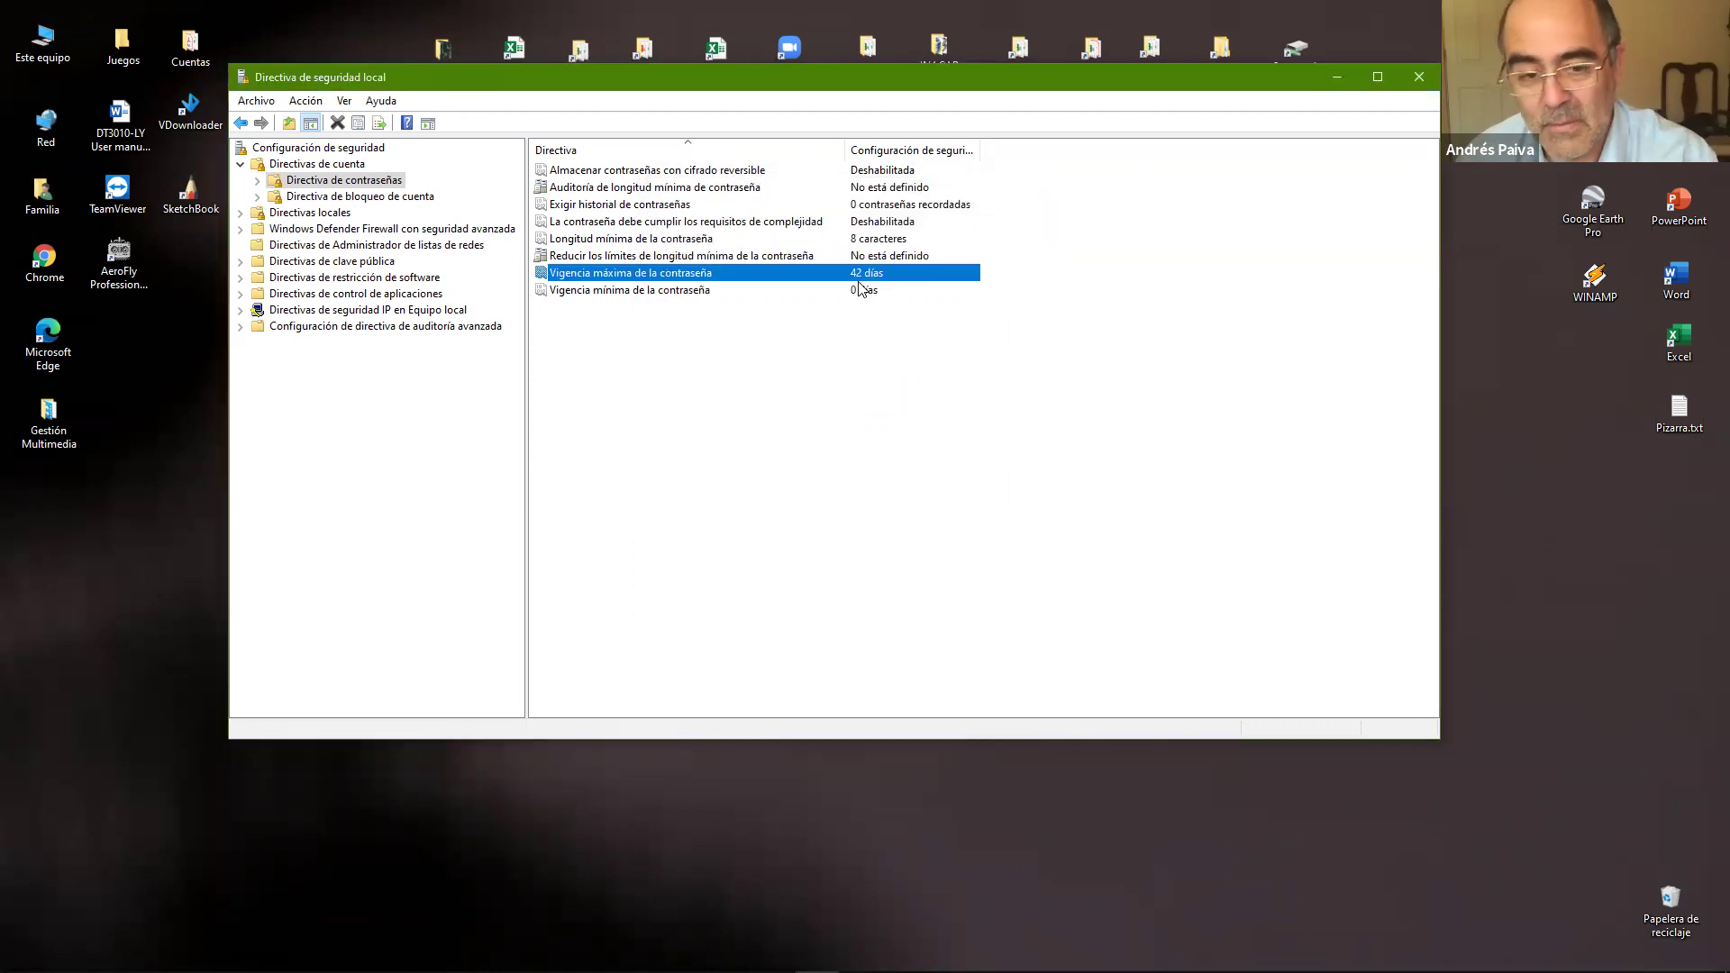
double_click(878, 242)
type("0")
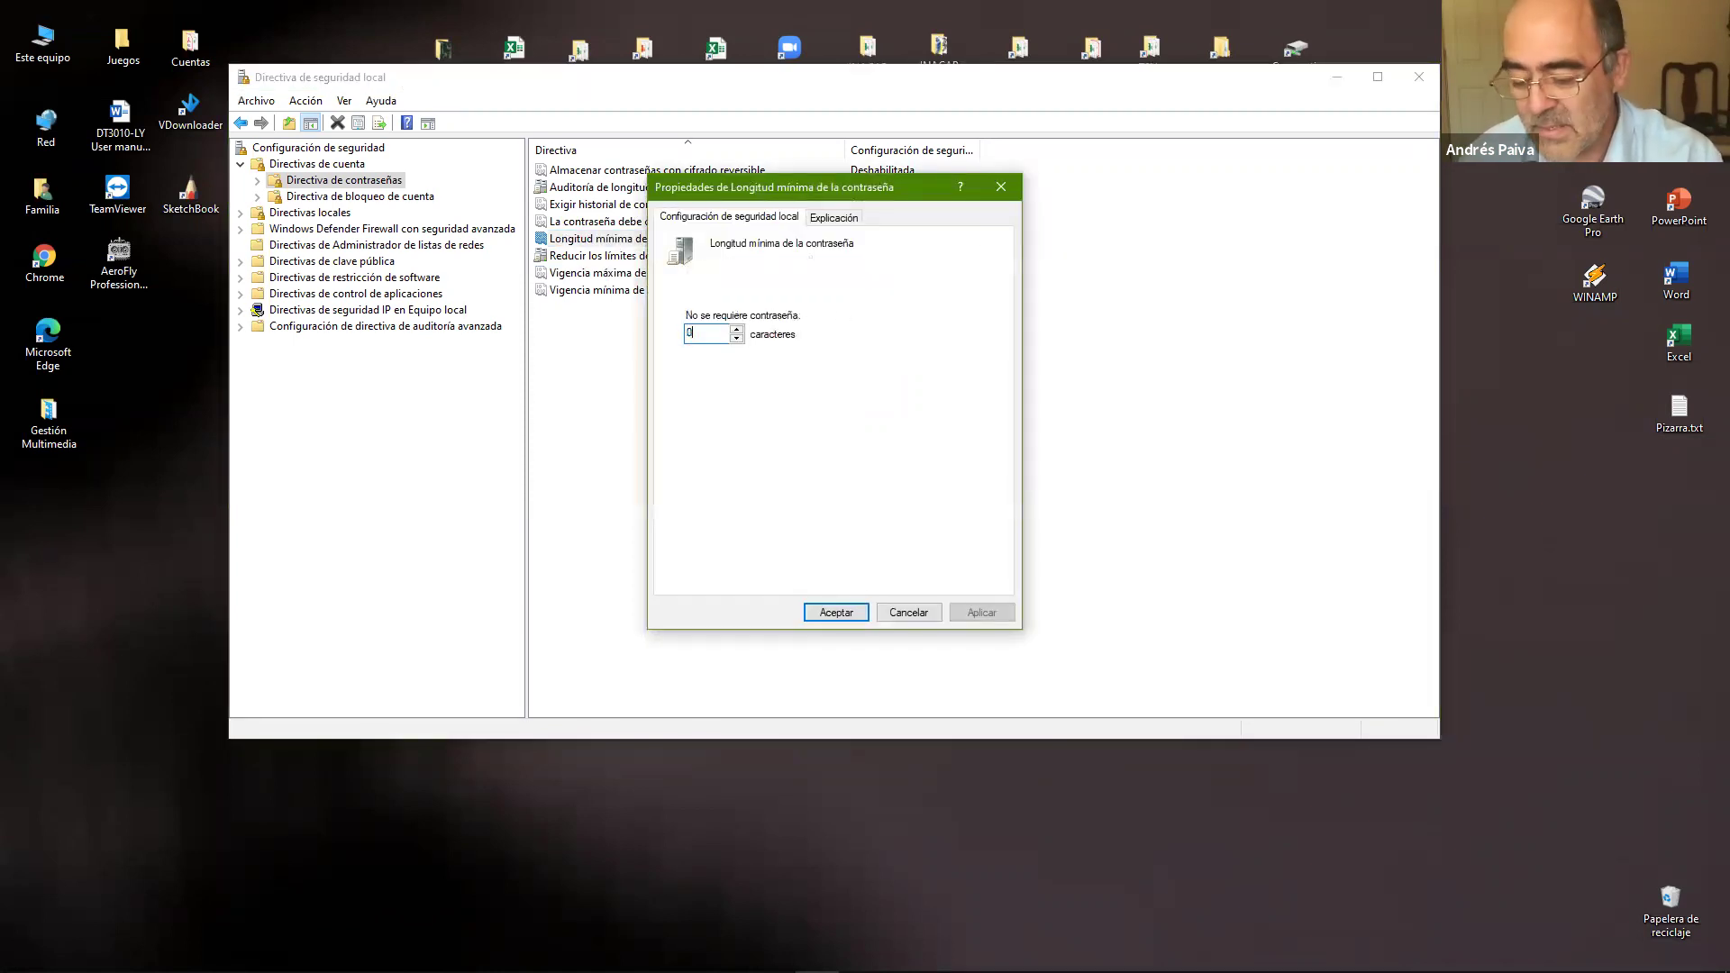
key("Return")
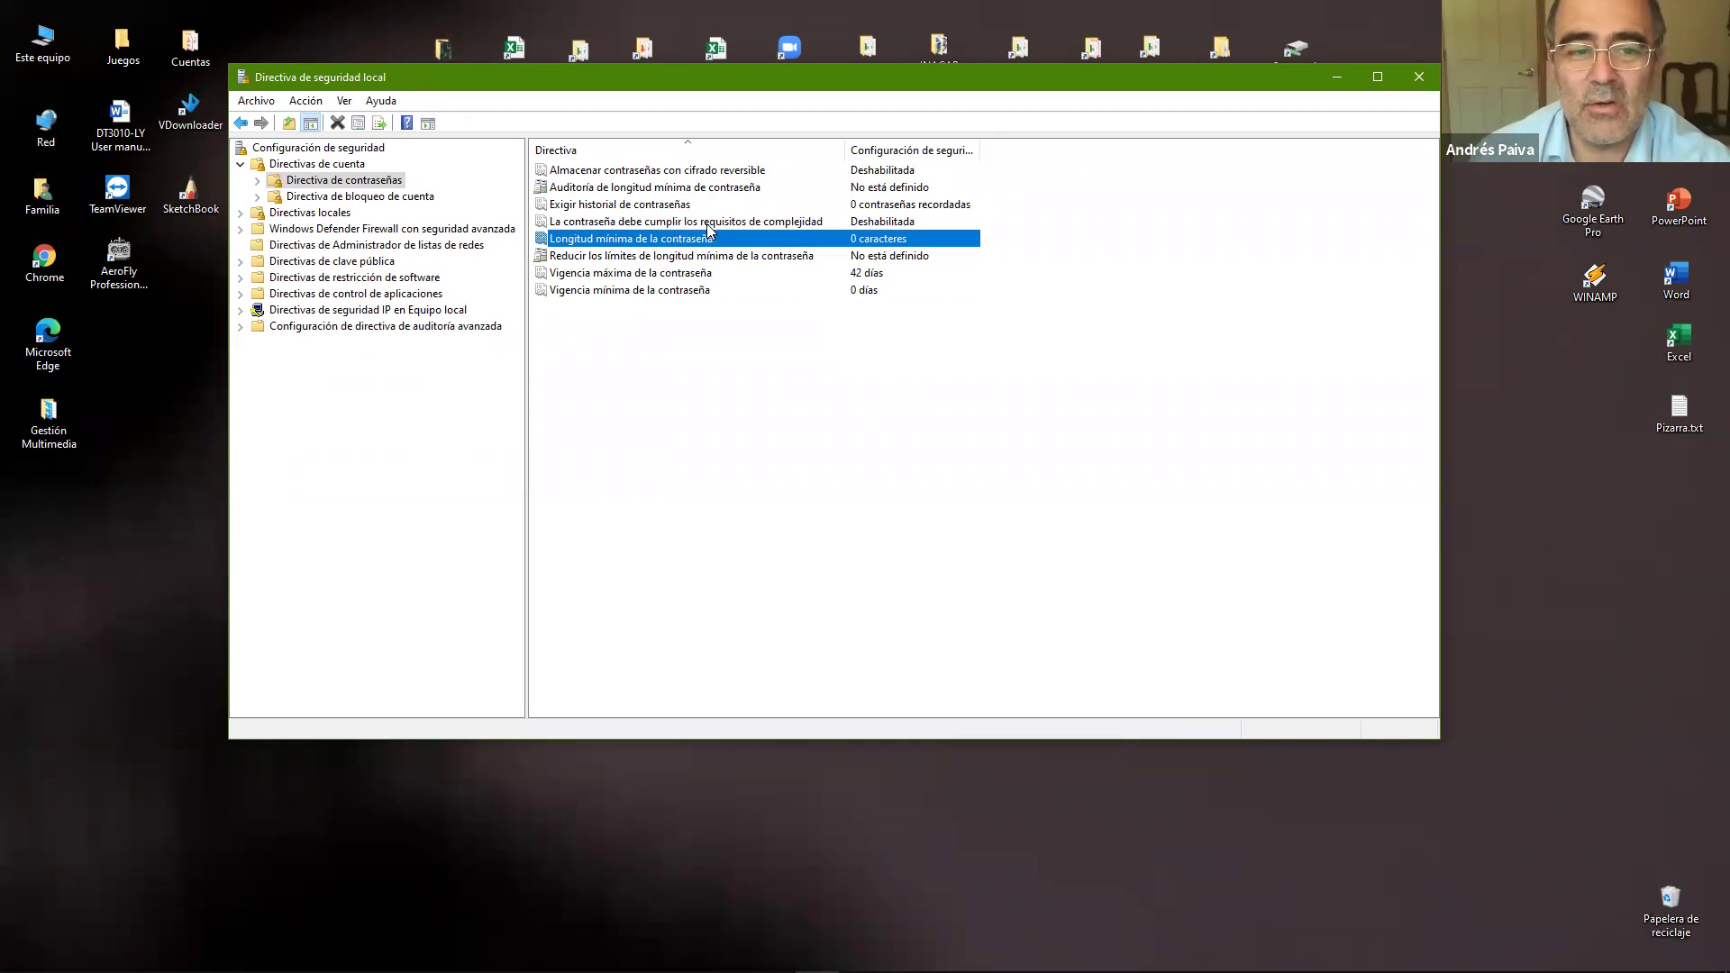
Step: Enable the policy La contraseña debe cumplir los requisitos de complejidad in Directiva de contraseñas
double_click(791, 222)
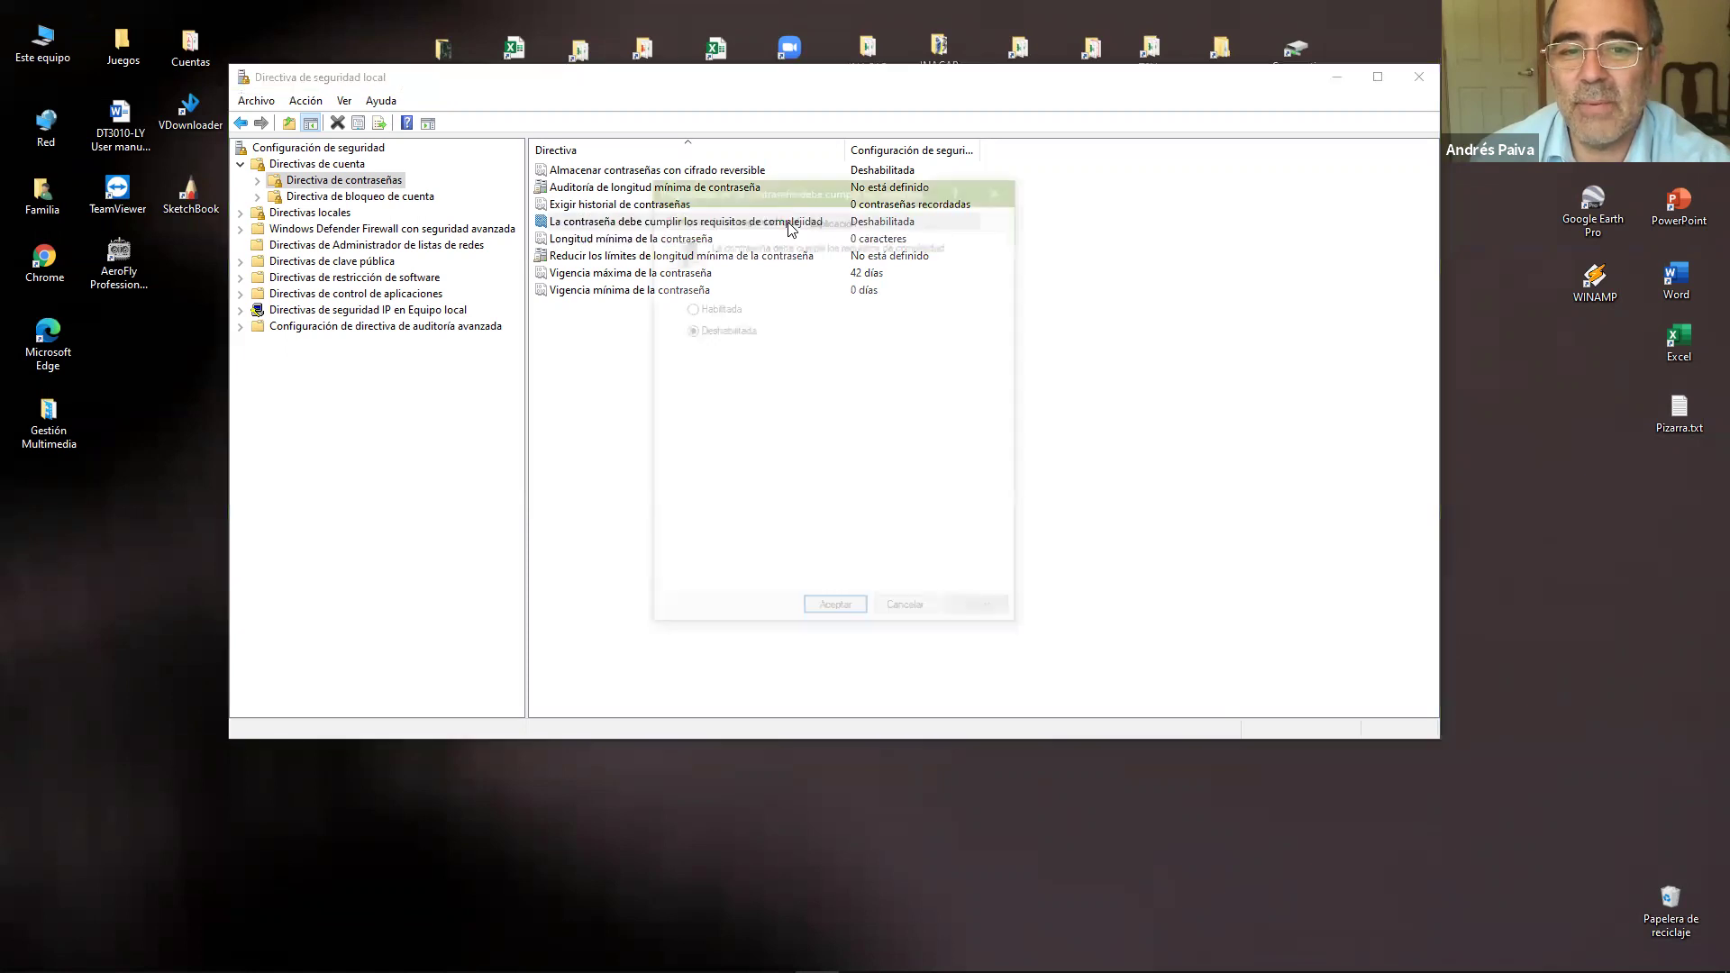
left_click(717, 307)
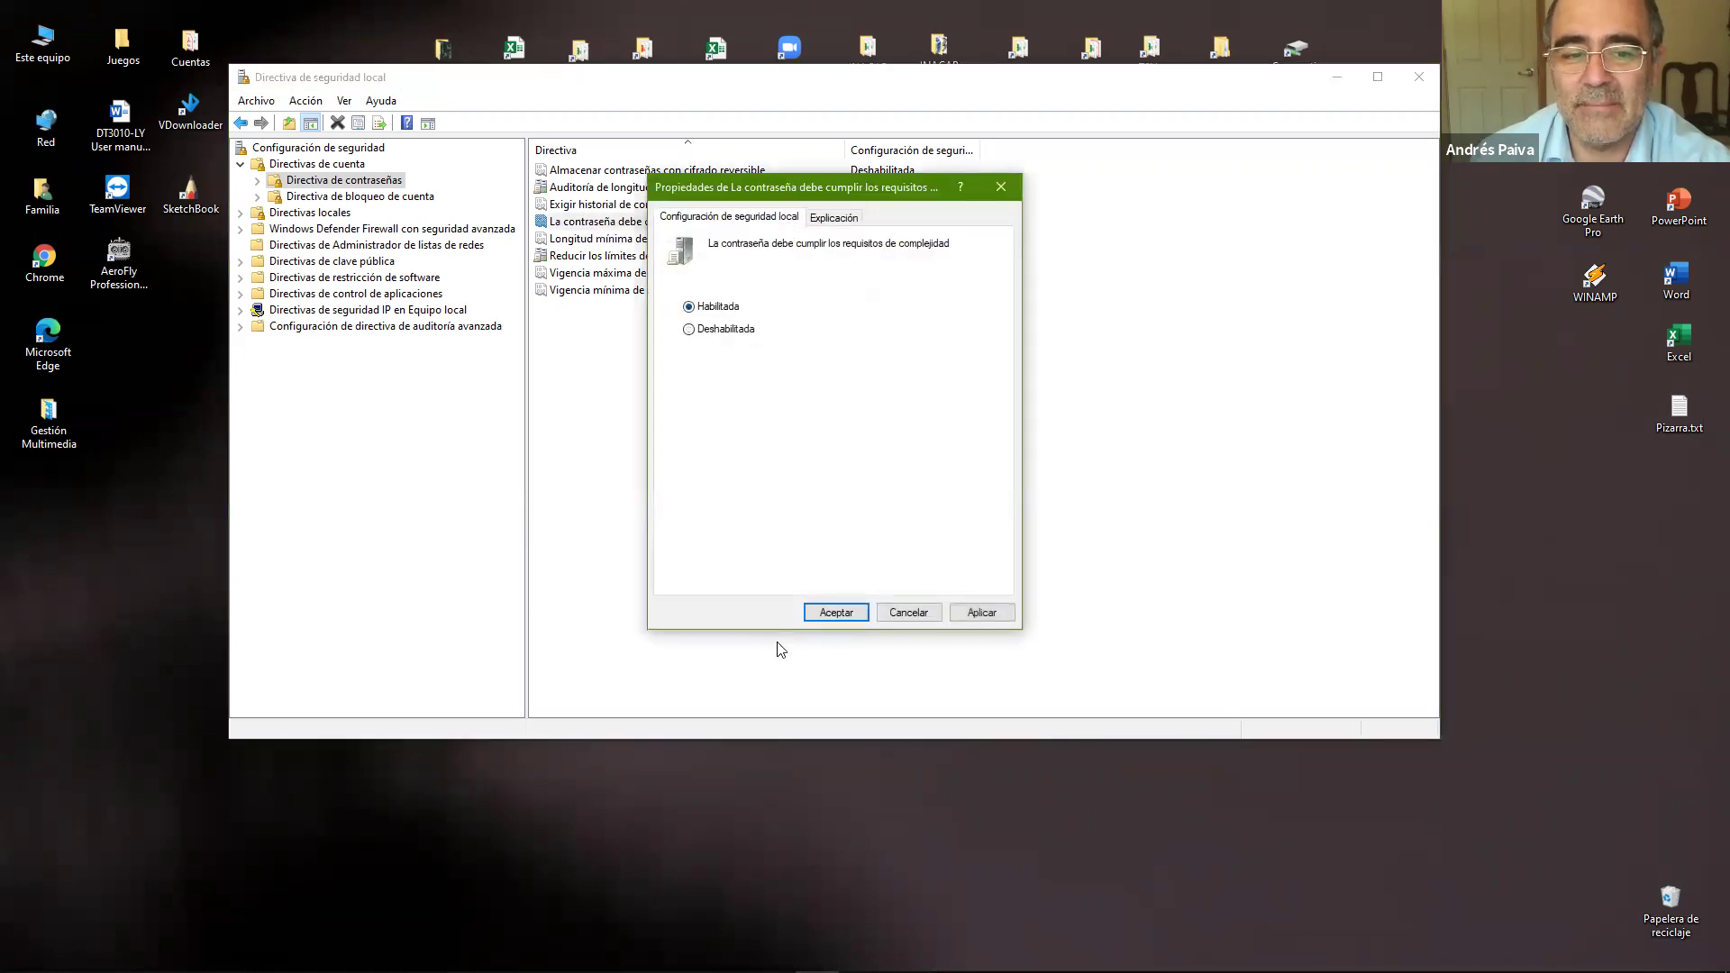
left_click(836, 612)
left_click(818, 441)
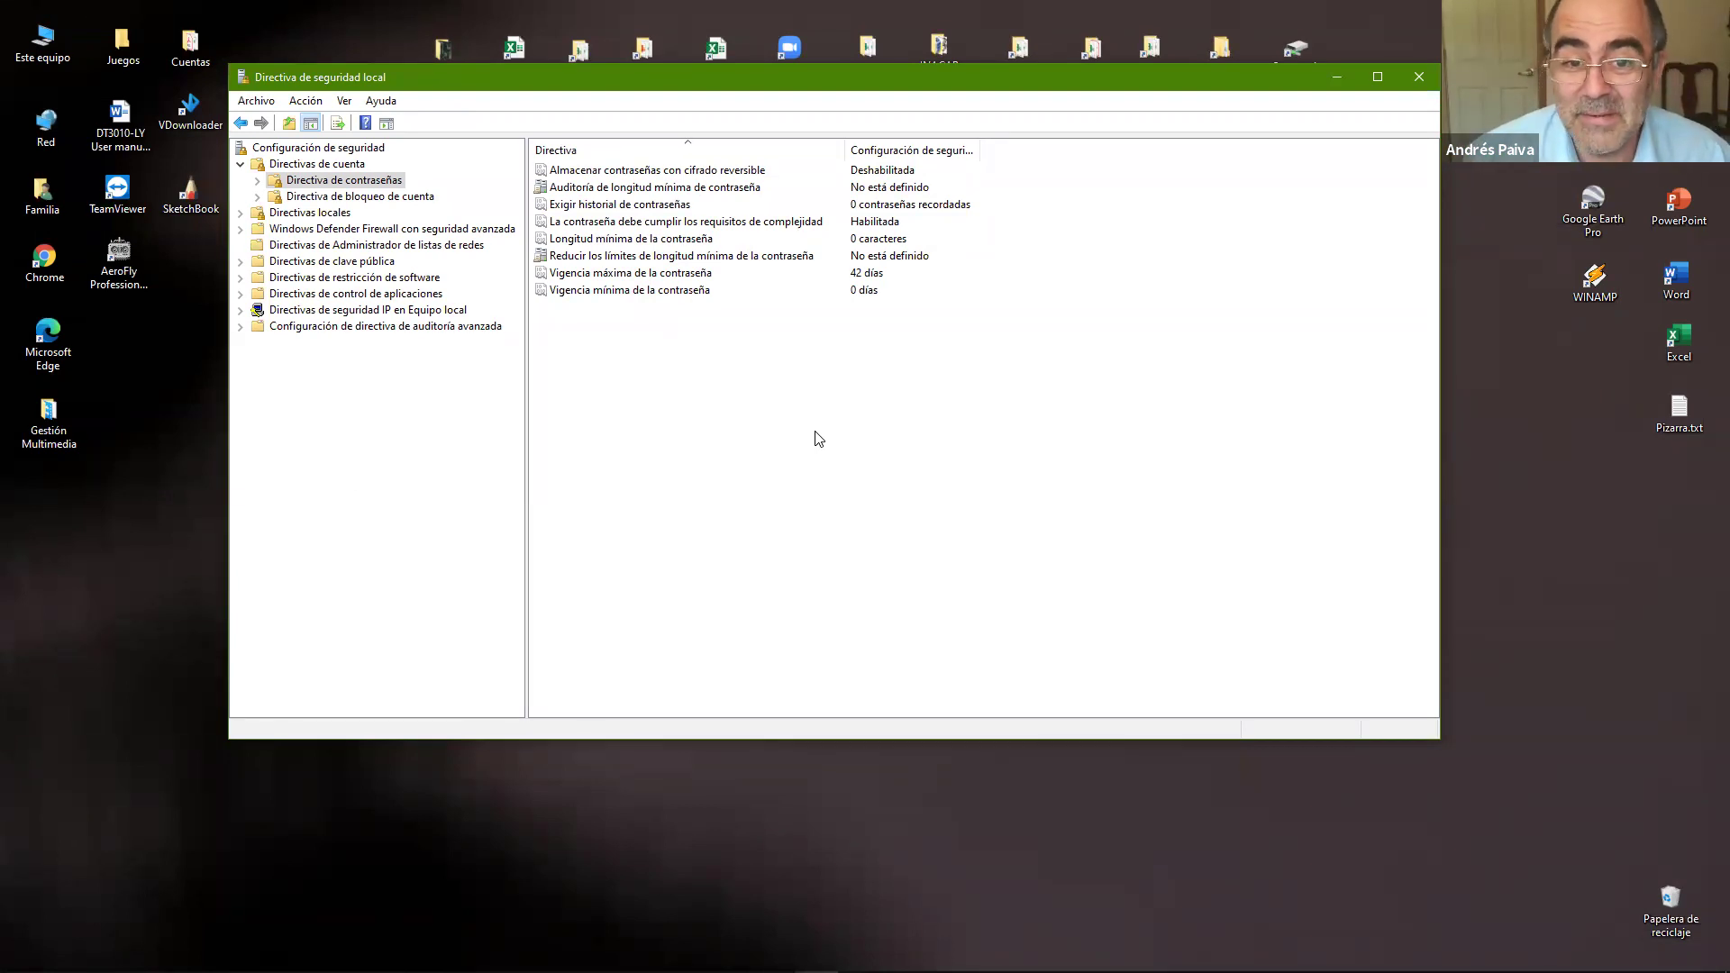
Step: Set the policy La contraseña debe cumplir los requisitos de complejidad back to Deshabilitada
double_click(690, 221)
left_click(718, 328)
left_click(834, 611)
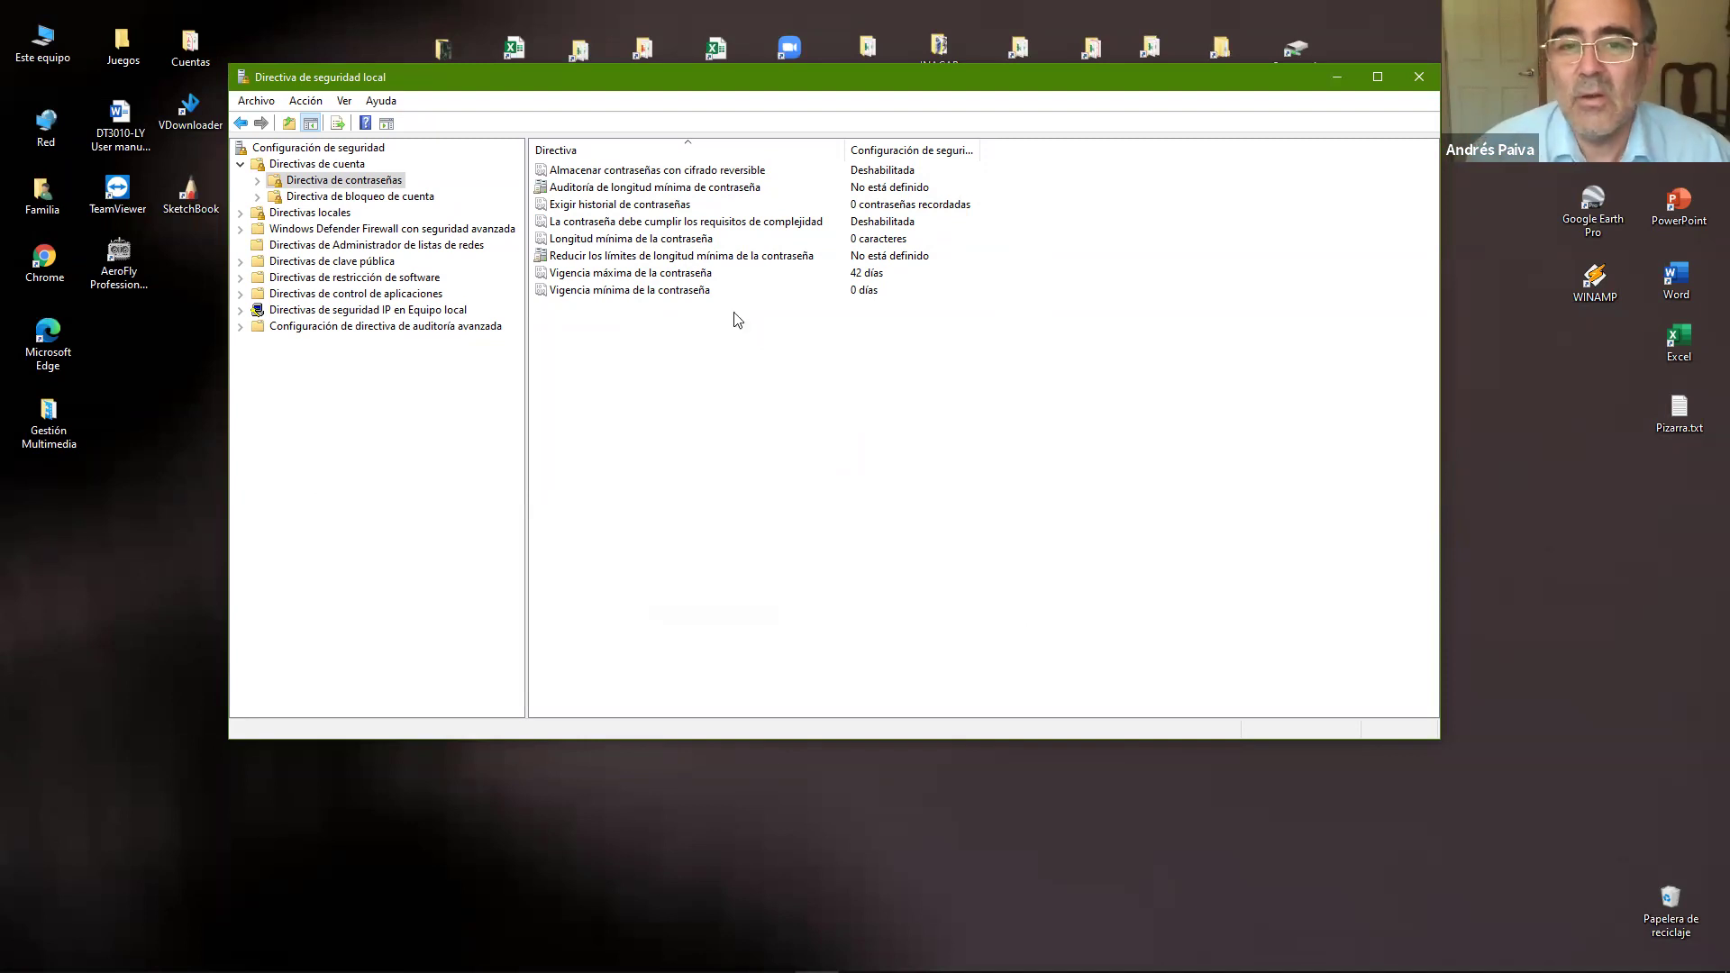
Step: In Directiva de bloqueo de cuenta, set Umbral de bloqueo de cuenta to 3 attempts, accept the suggested 30-minute values, and close Directiva de seguridad local
left_click(385, 199)
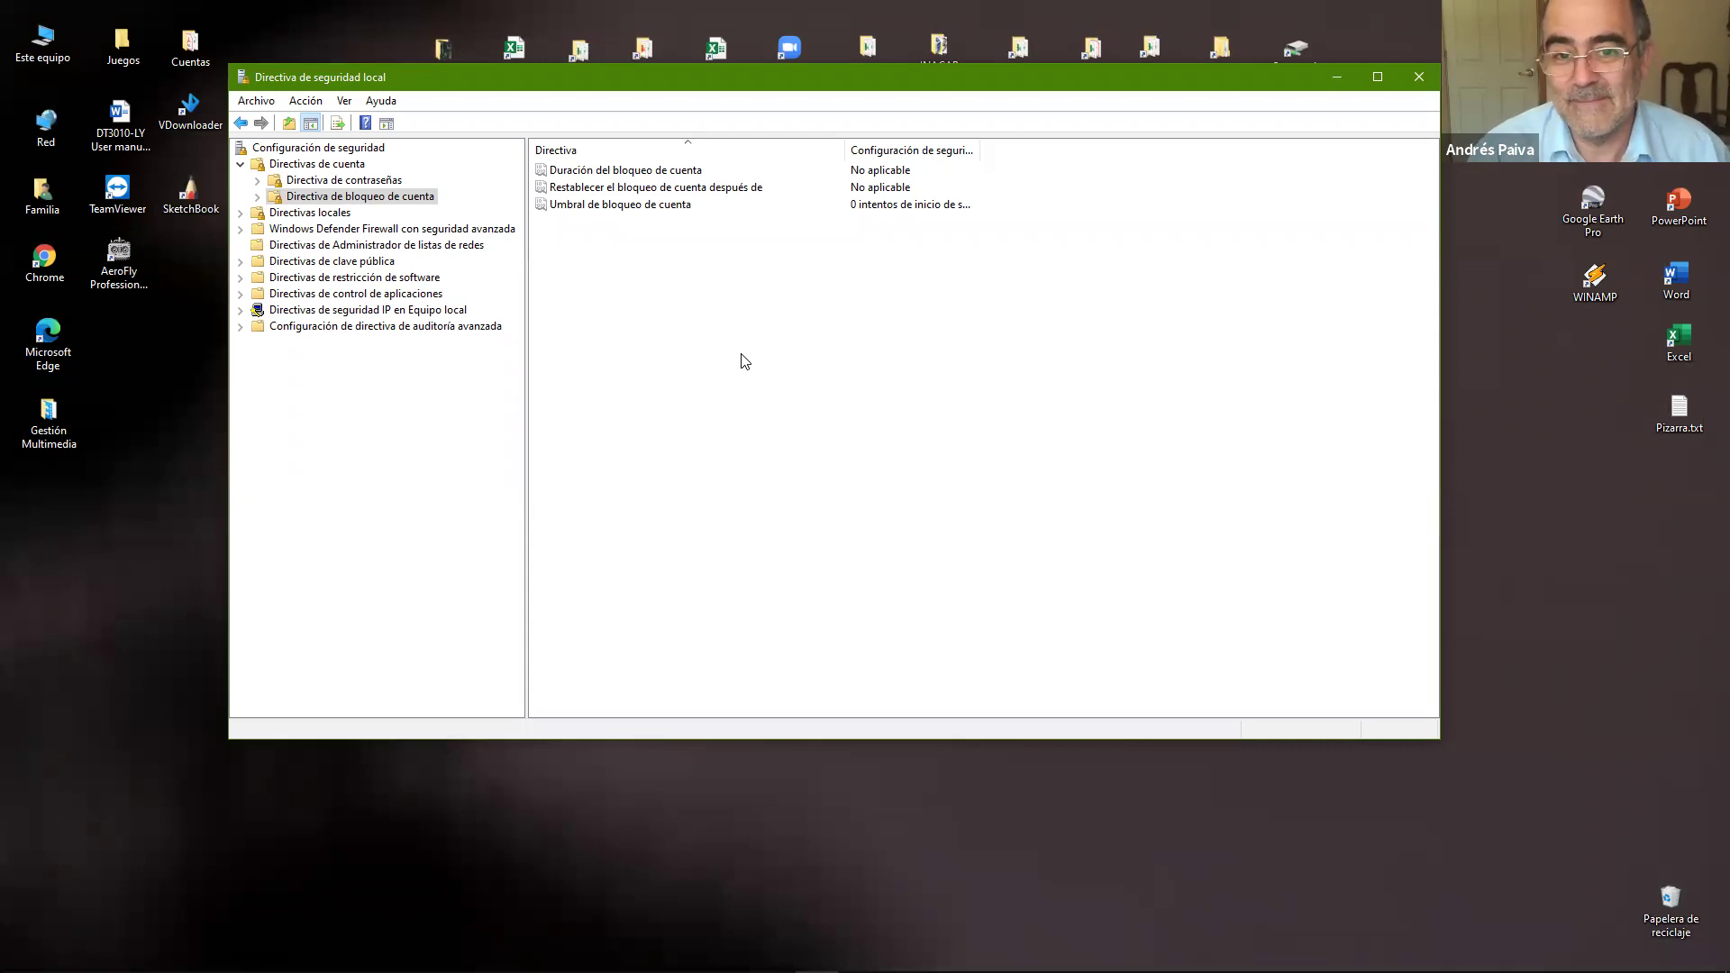
double_click(881, 204)
type("3")
key("Return")
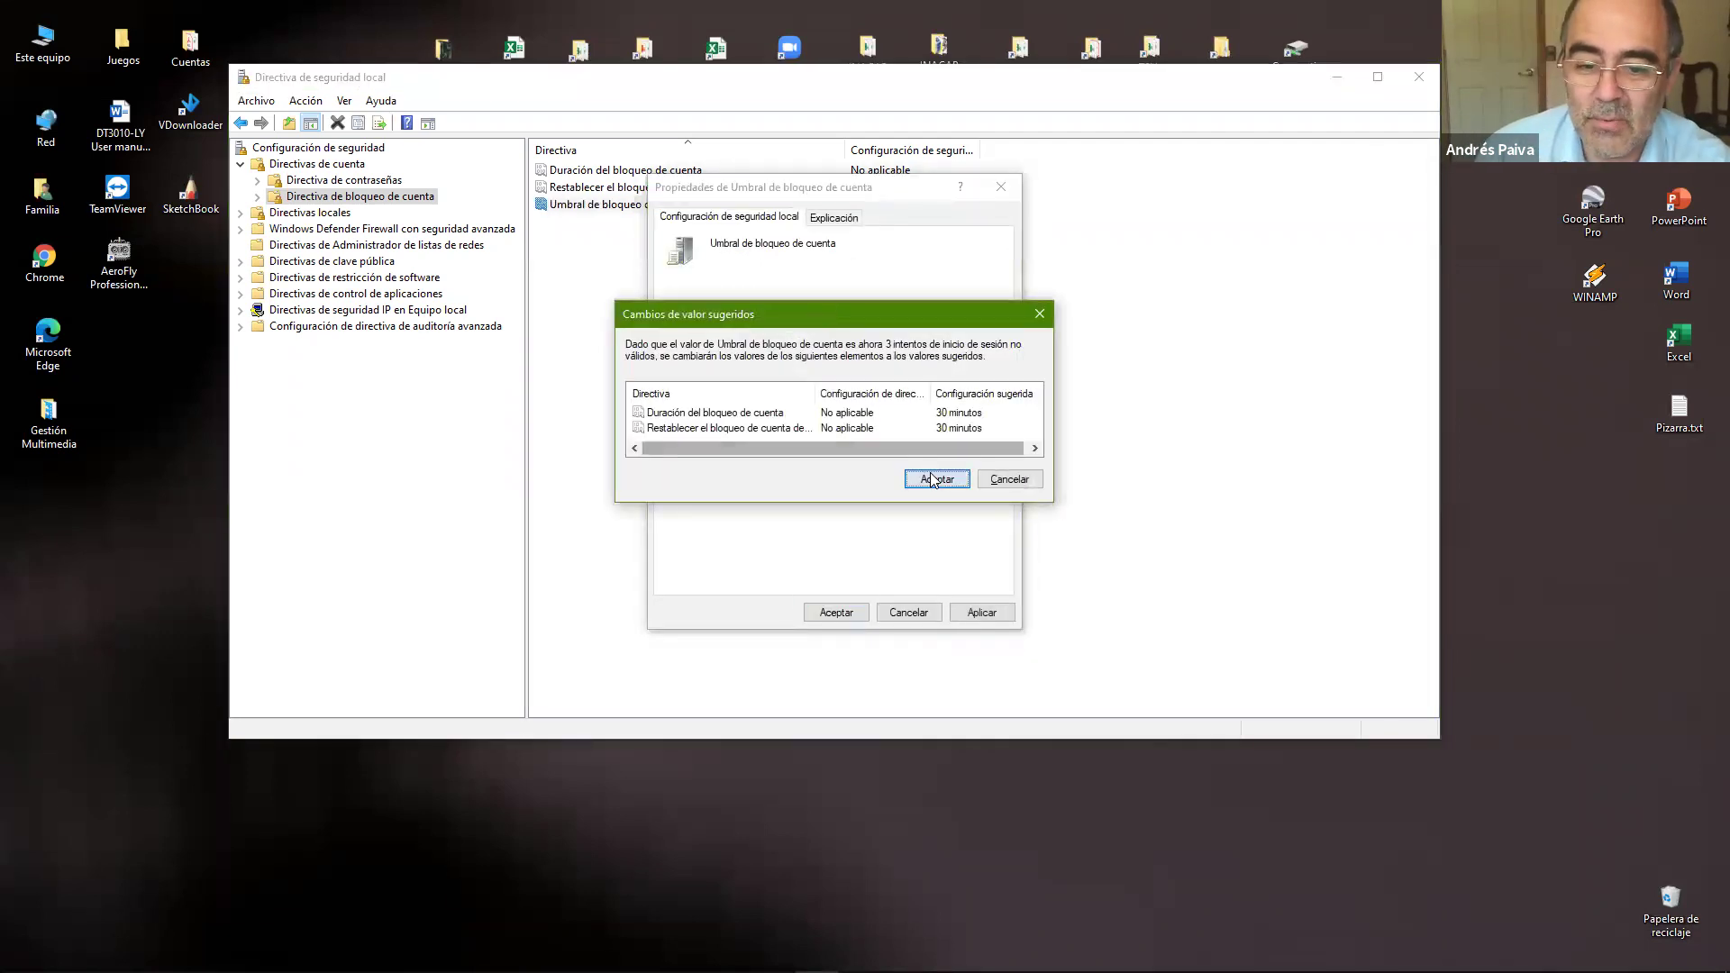
left_click(933, 478)
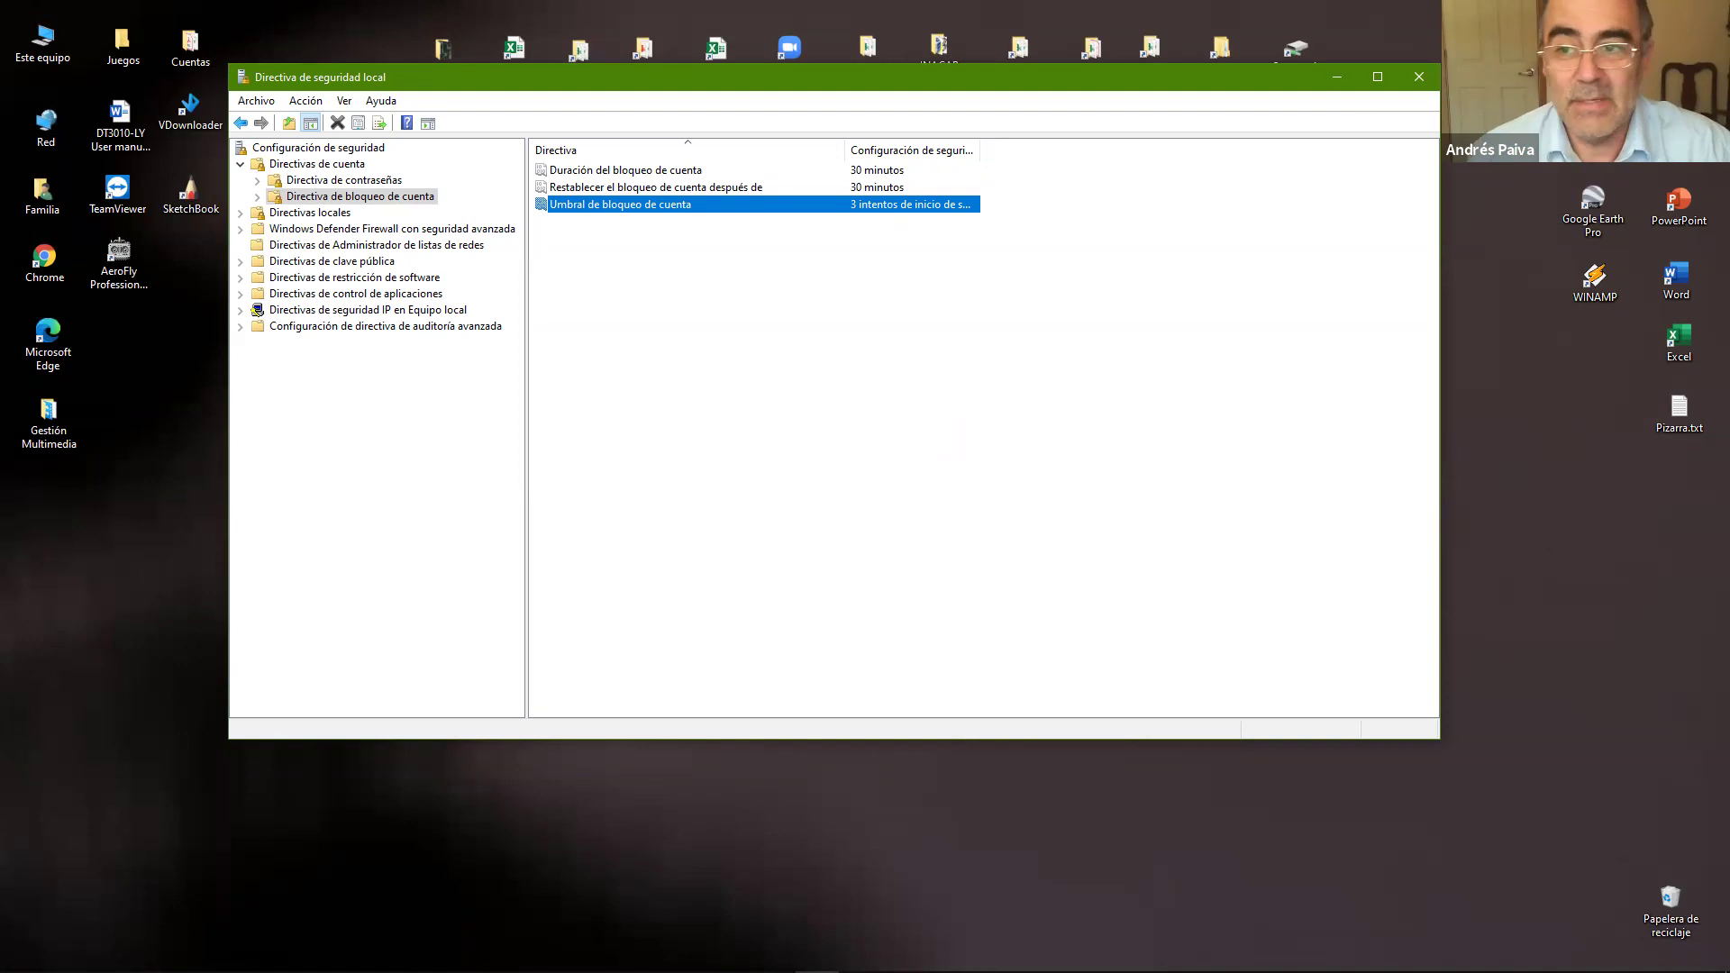
left_click(1419, 77)
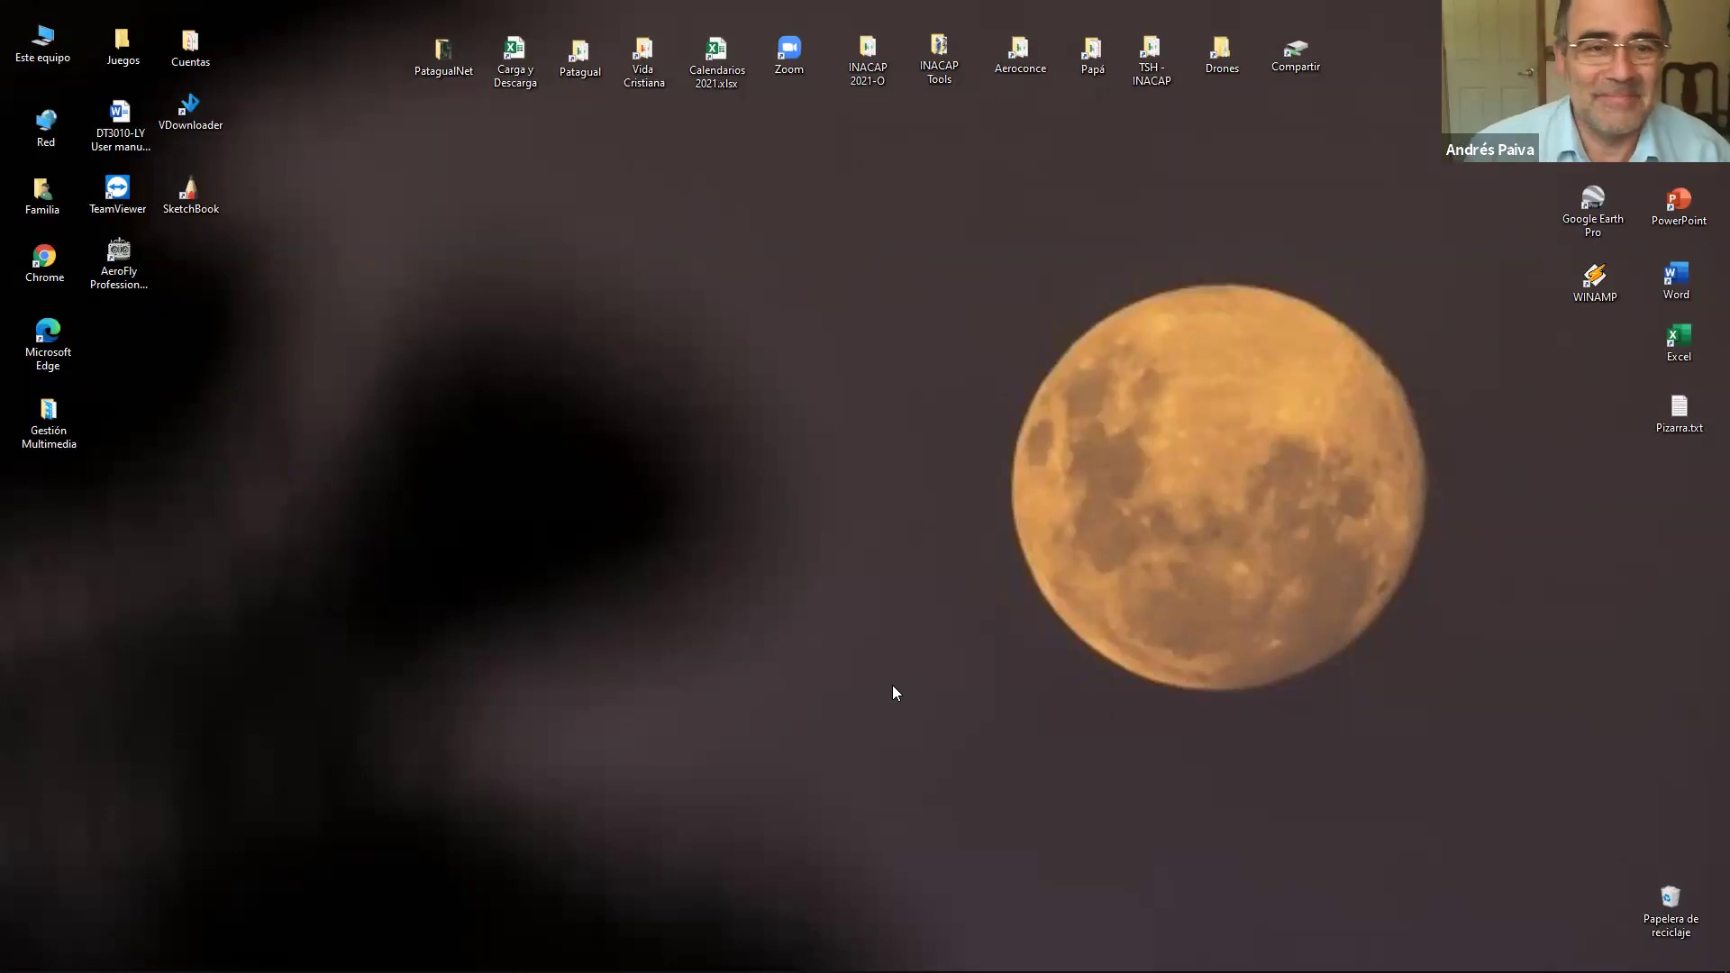
Step: Open Este equipo from the desktop, narrow its window, and move it aside to free half of the screen
right_click(34, 59)
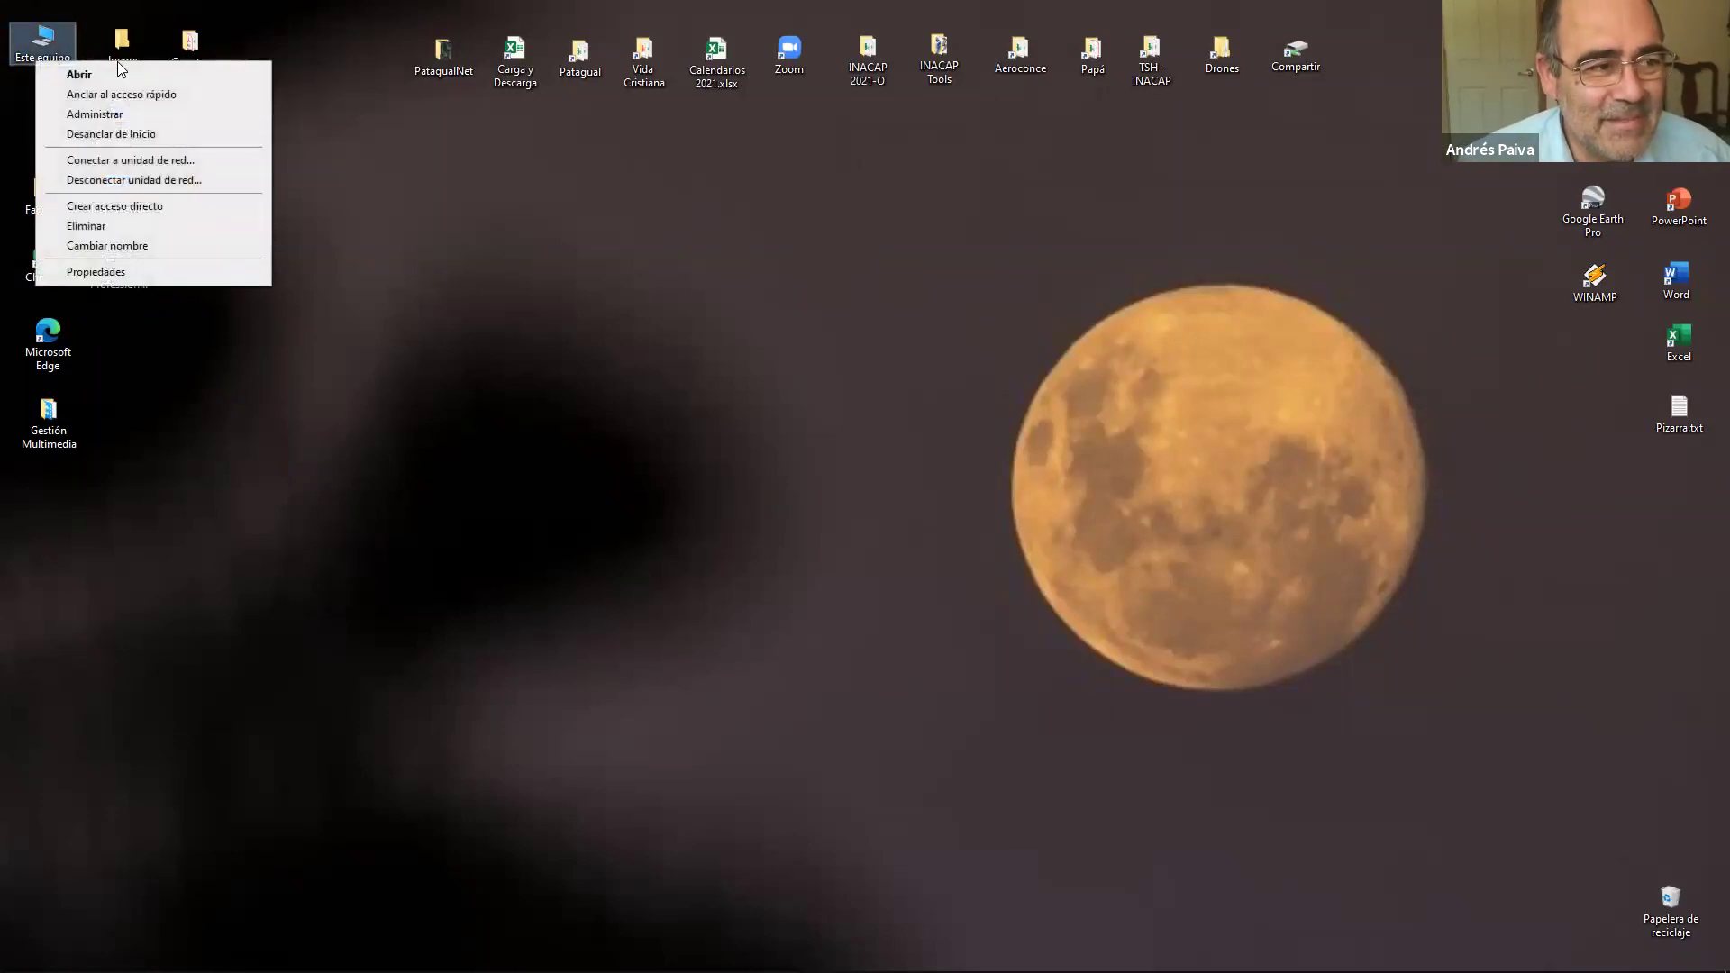
left_click(118, 72)
left_click_drag(475, 88, 618, 156)
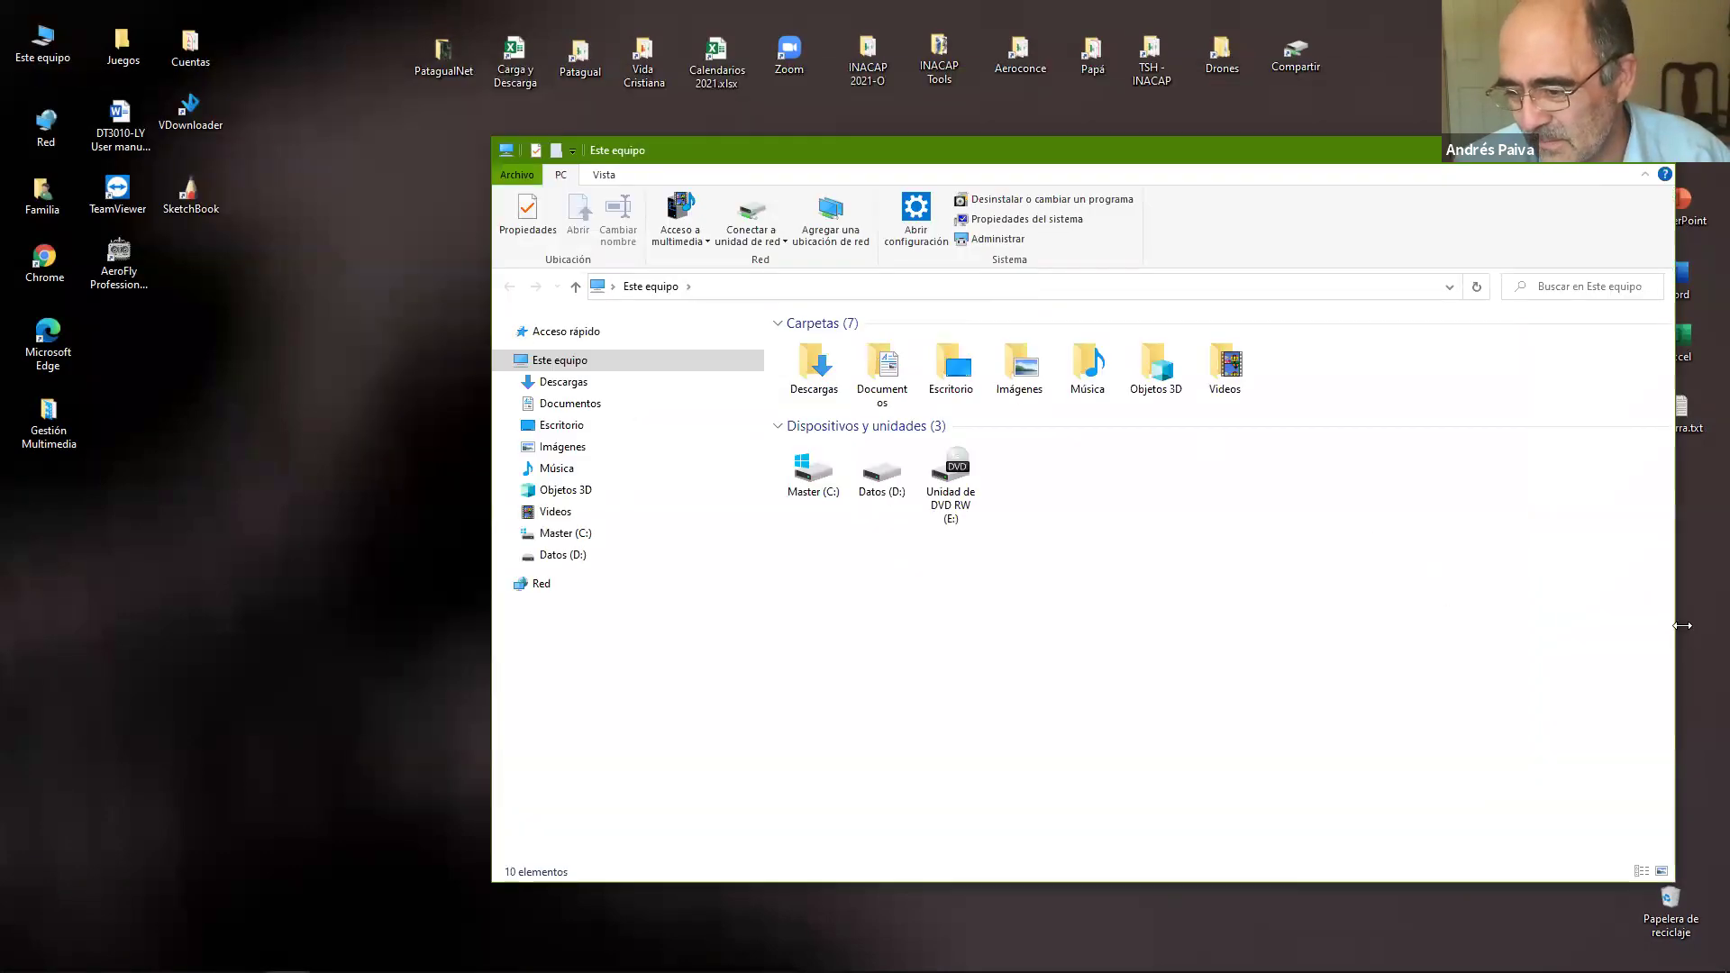
left_click_drag(1677, 625, 1342, 640)
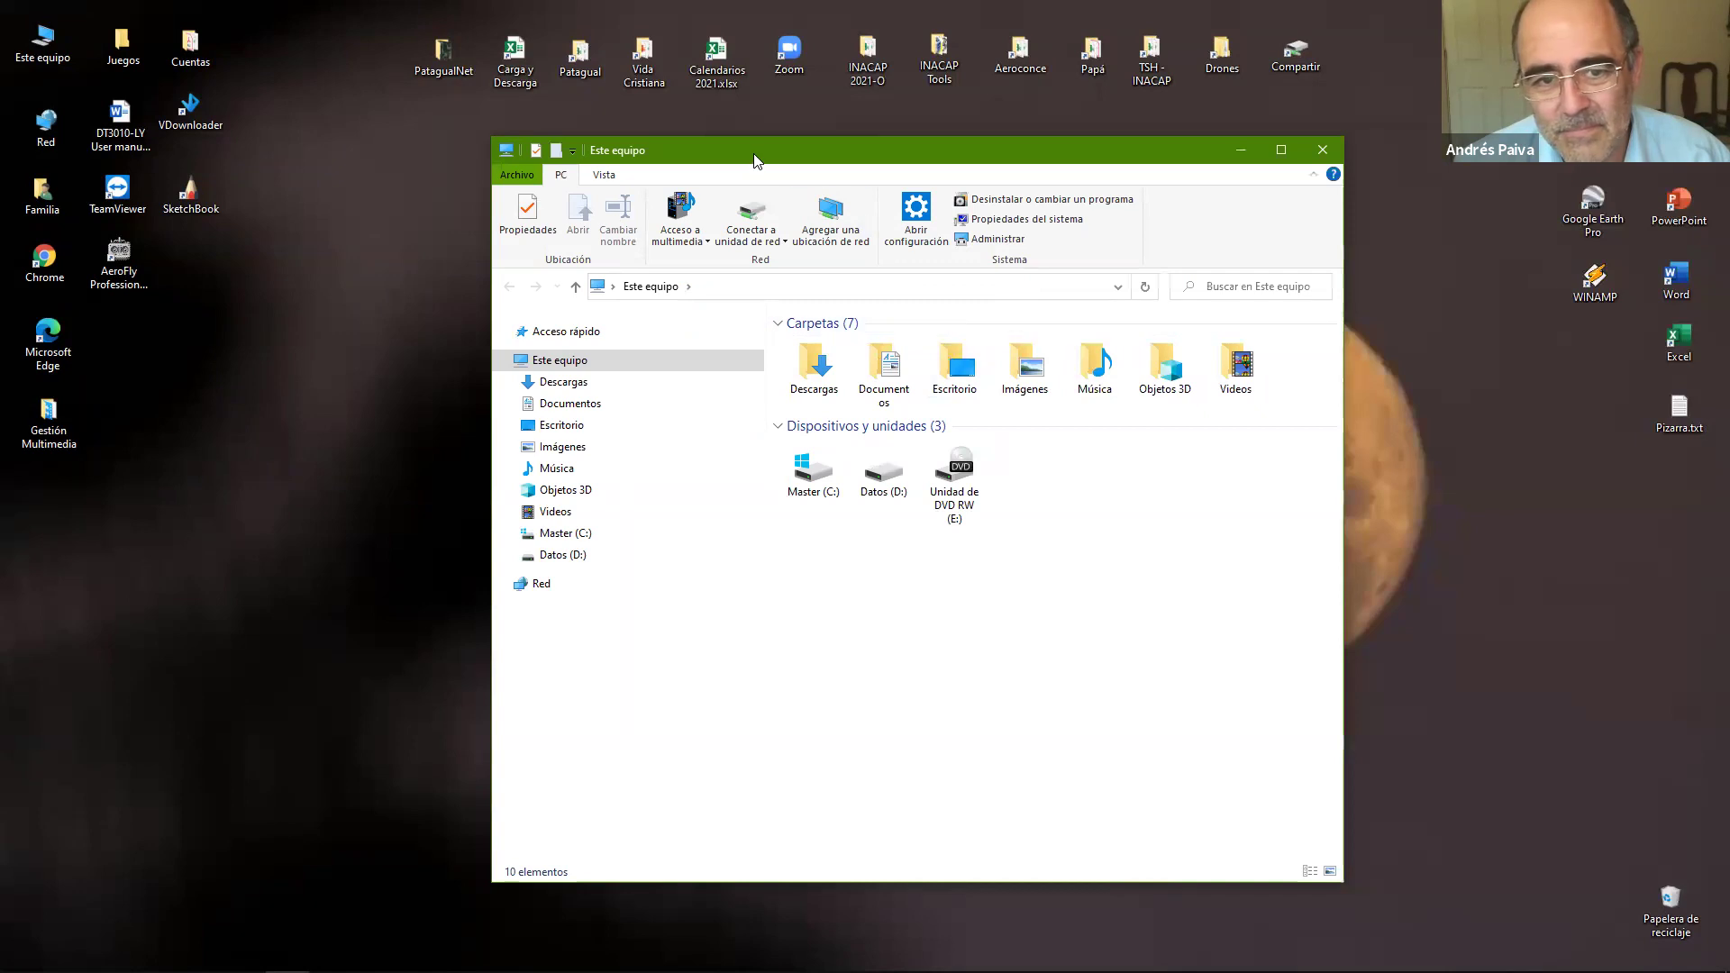
left_click_drag(755, 160, 1123, 110)
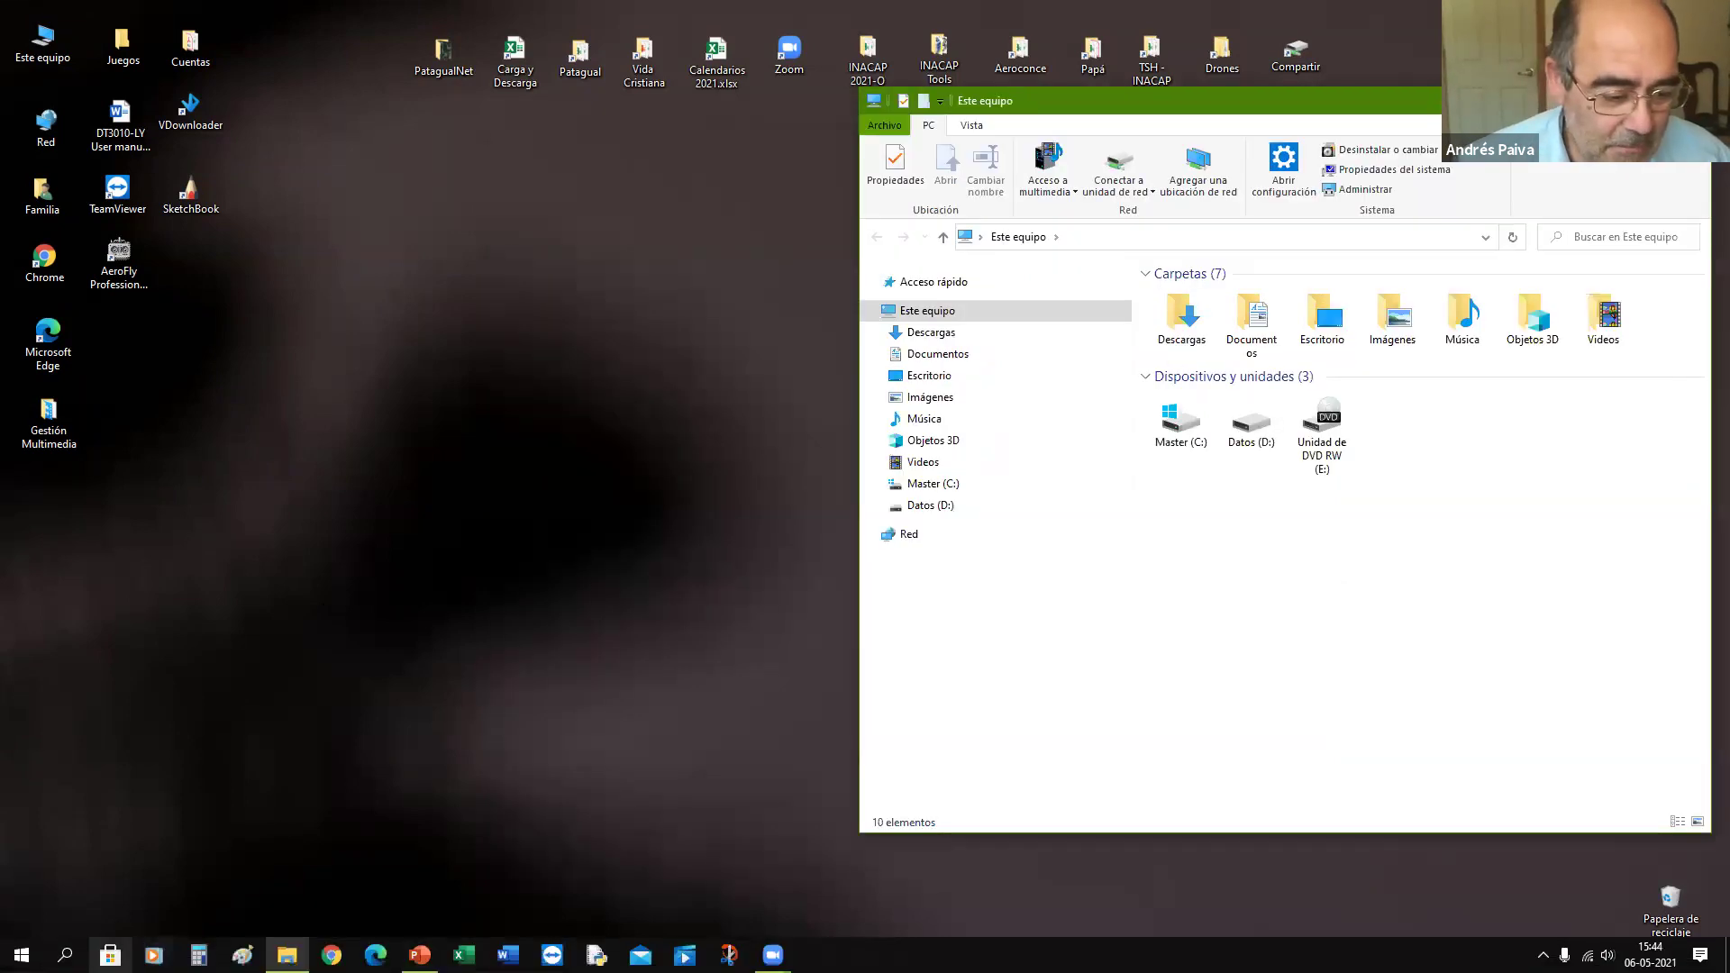
Step: Open Símbolo del sistema by searching for cmd, and resize and move its window to sit beside the Este equipo window
left_click(64, 954)
type("cmd")
key("Return")
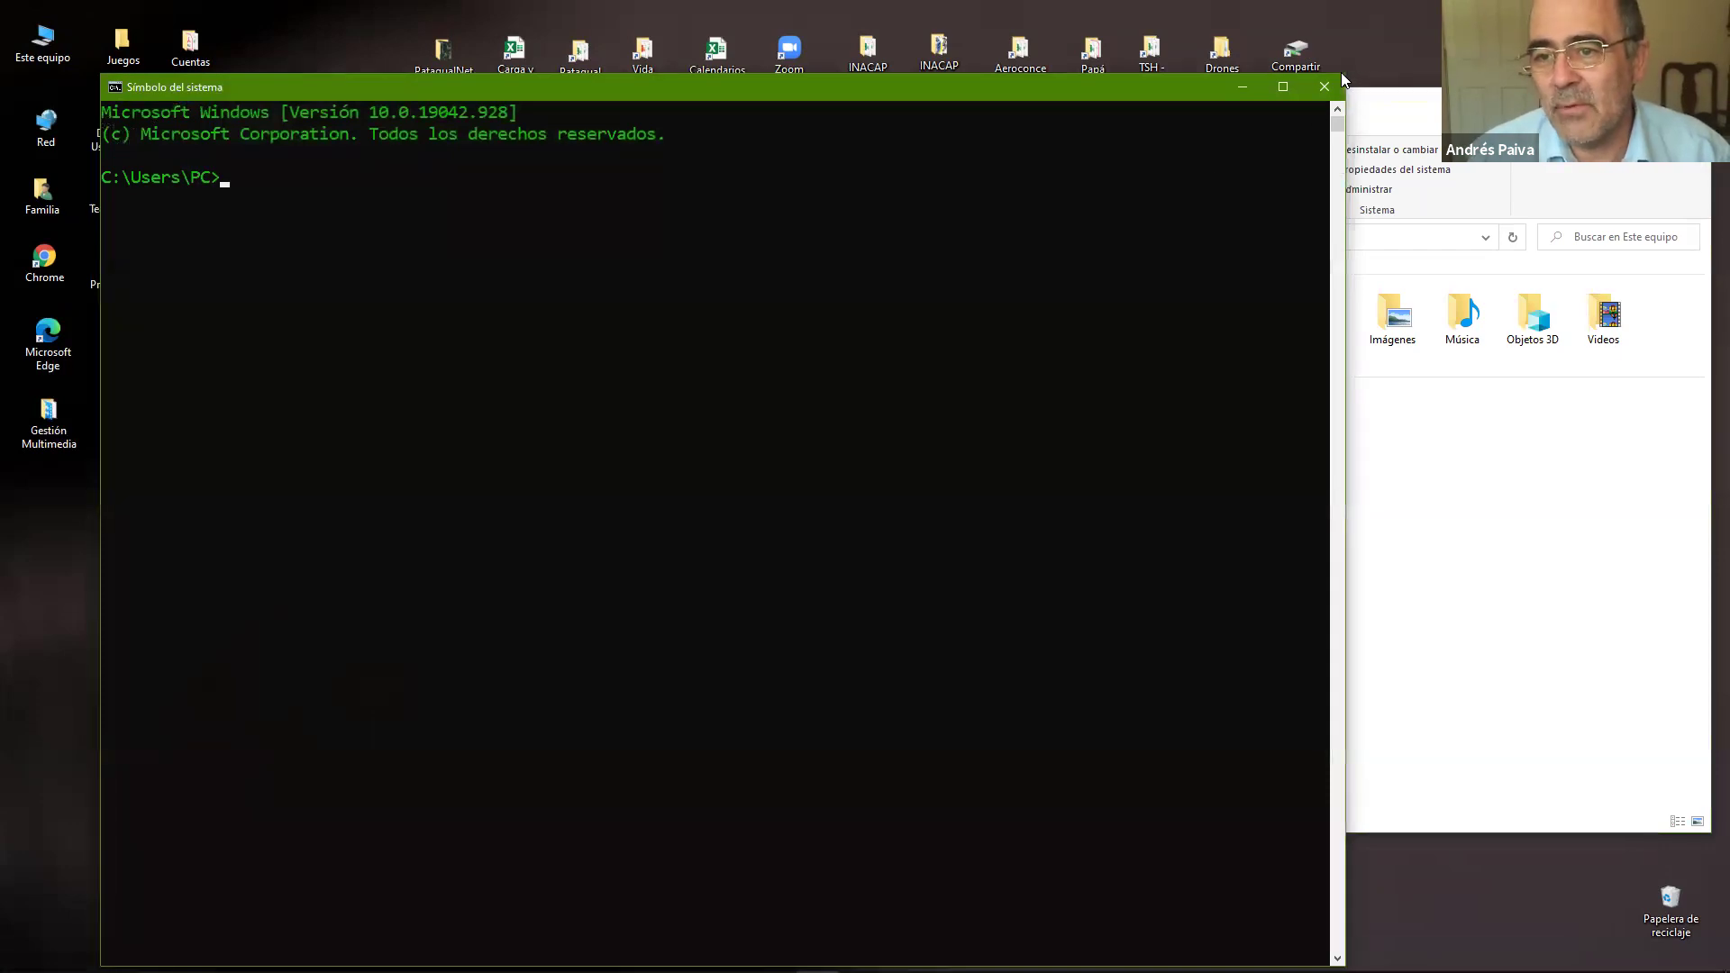
left_click_drag(1343, 72, 962, 326)
left_click_drag(829, 337, 791, 109)
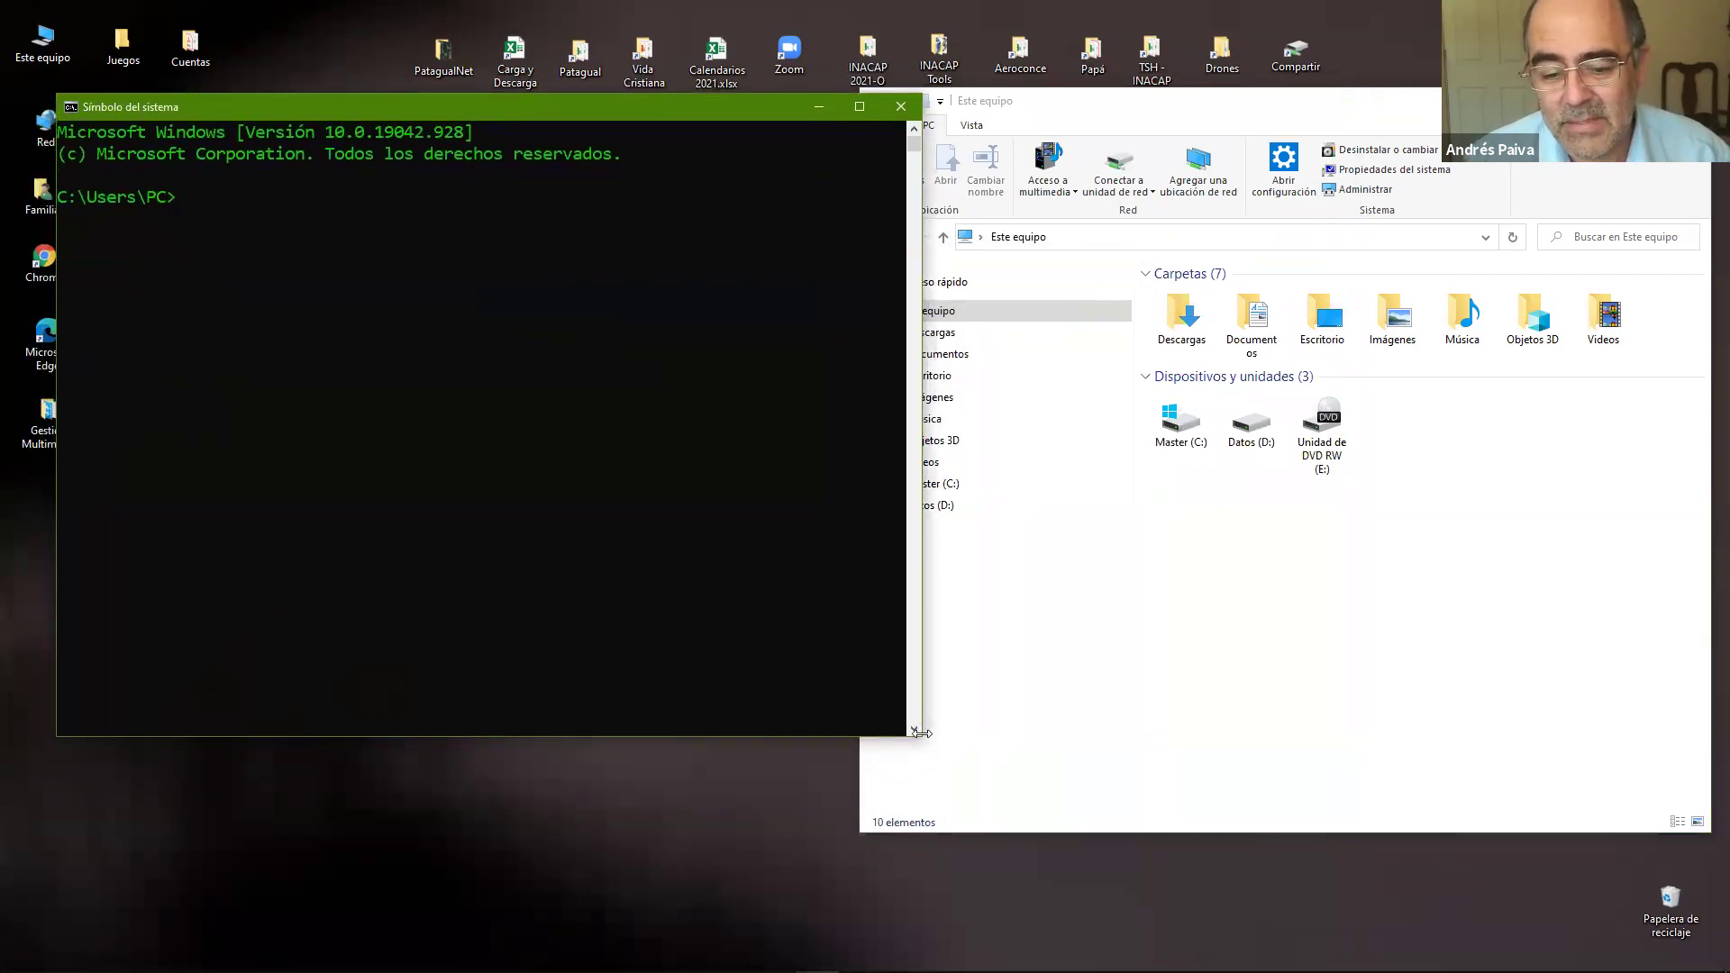
left_click_drag(919, 734, 837, 814)
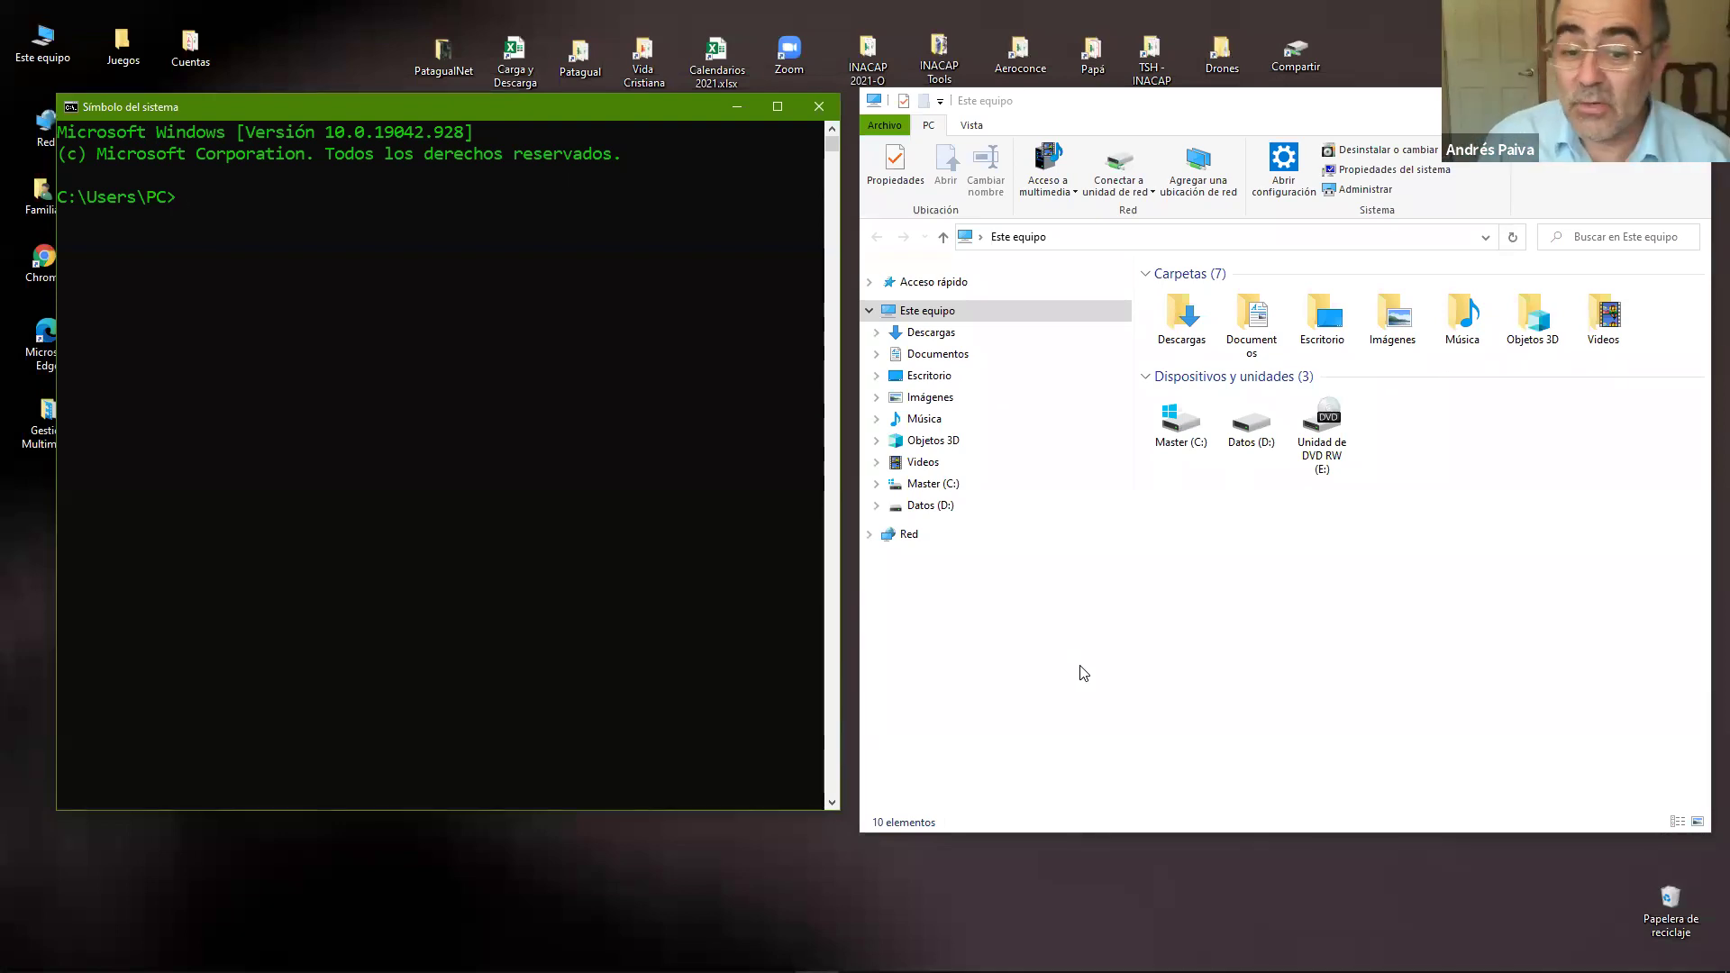
Step: Show the contents of drives Master (C:) and Datos (D:) in turn, and return to Master (C:)
left_click(968, 487)
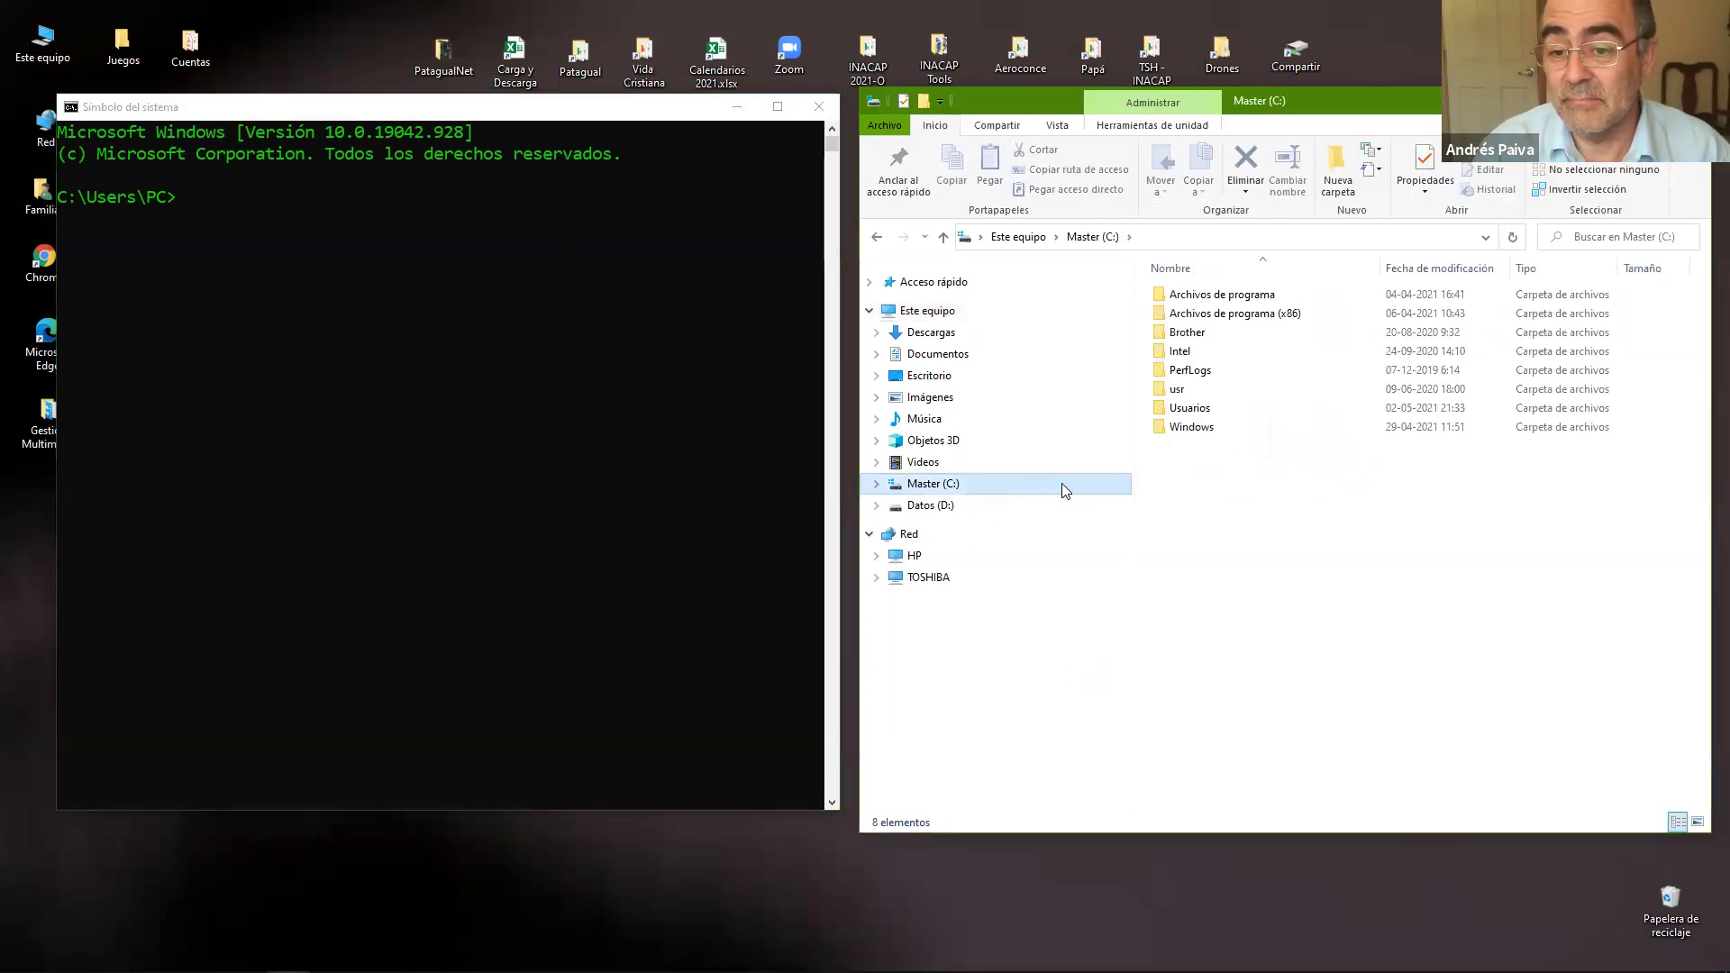
left_click(961, 505)
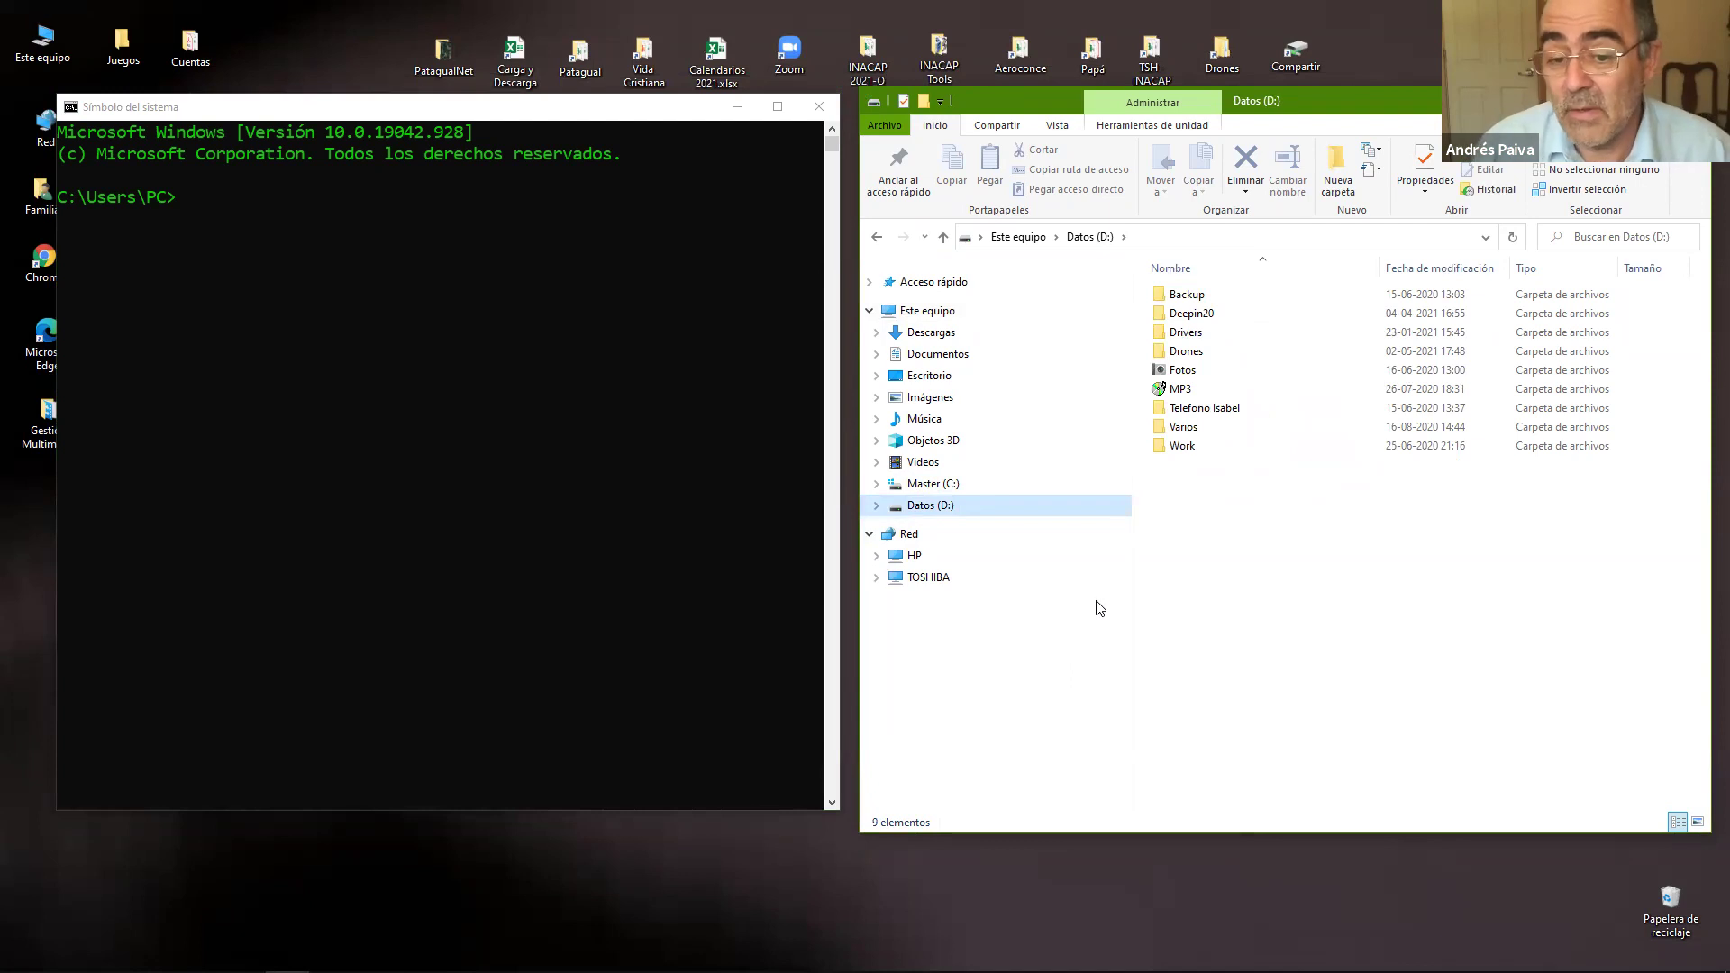
left_click(929, 489)
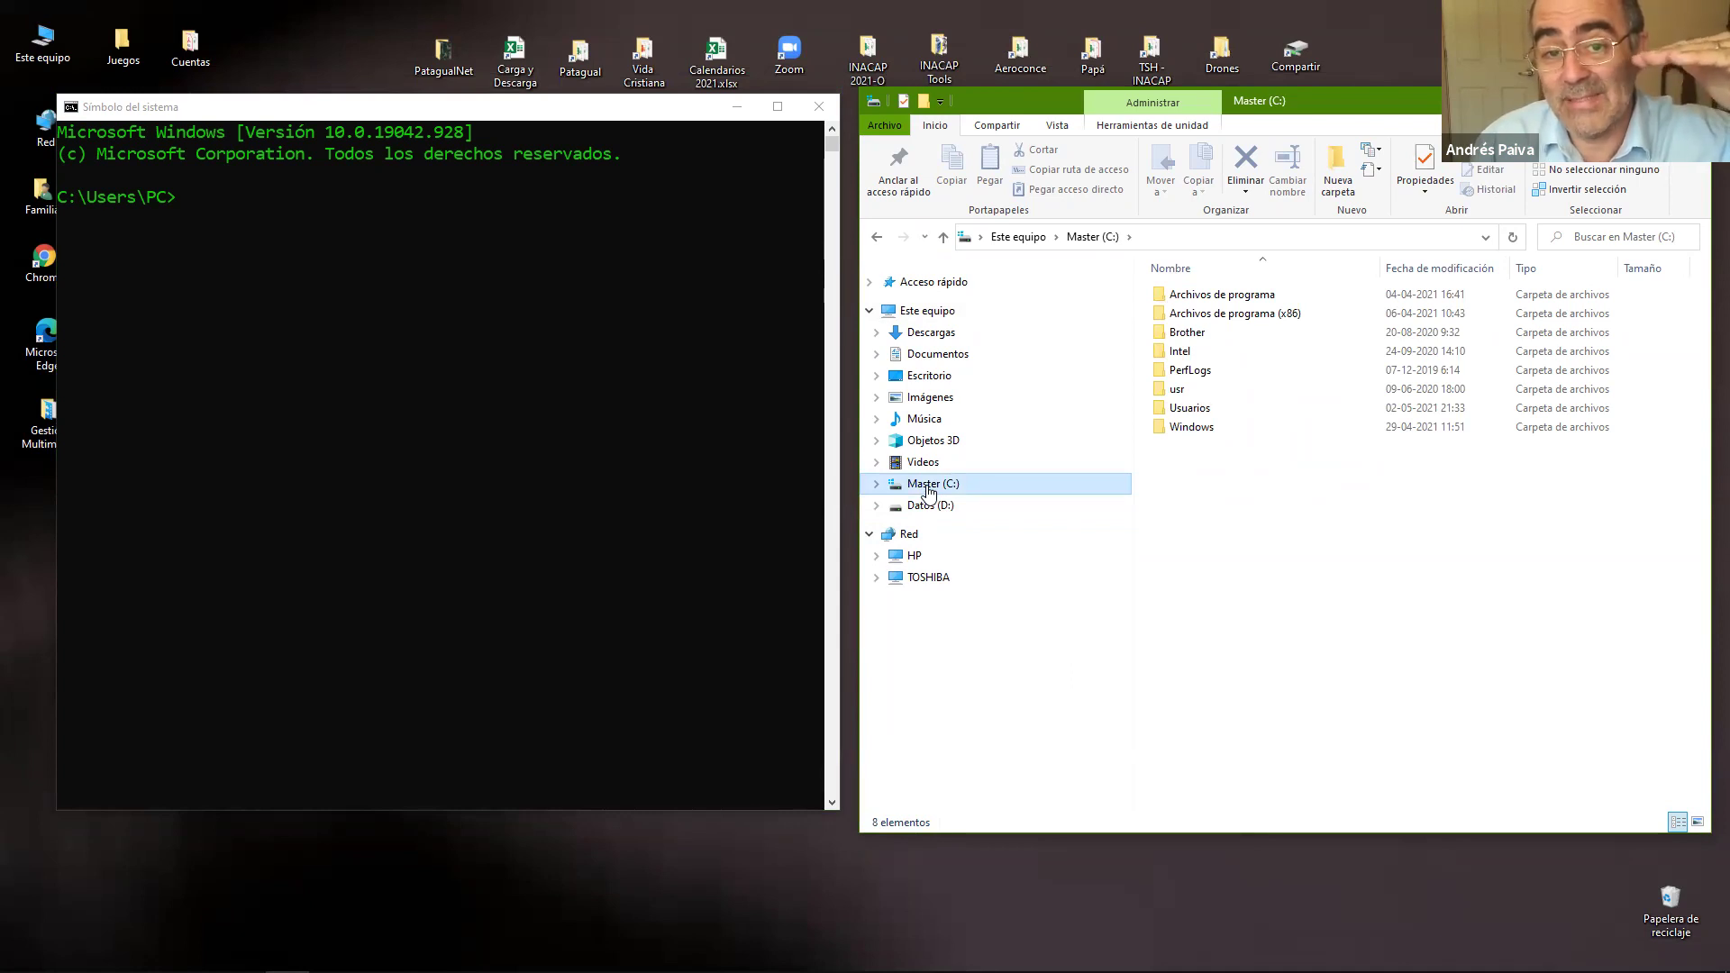
Step: Expand Master (C:) and its Usuarios folder in the navigation tree to examine the subfolders, and collapse both again
left_click(875, 484)
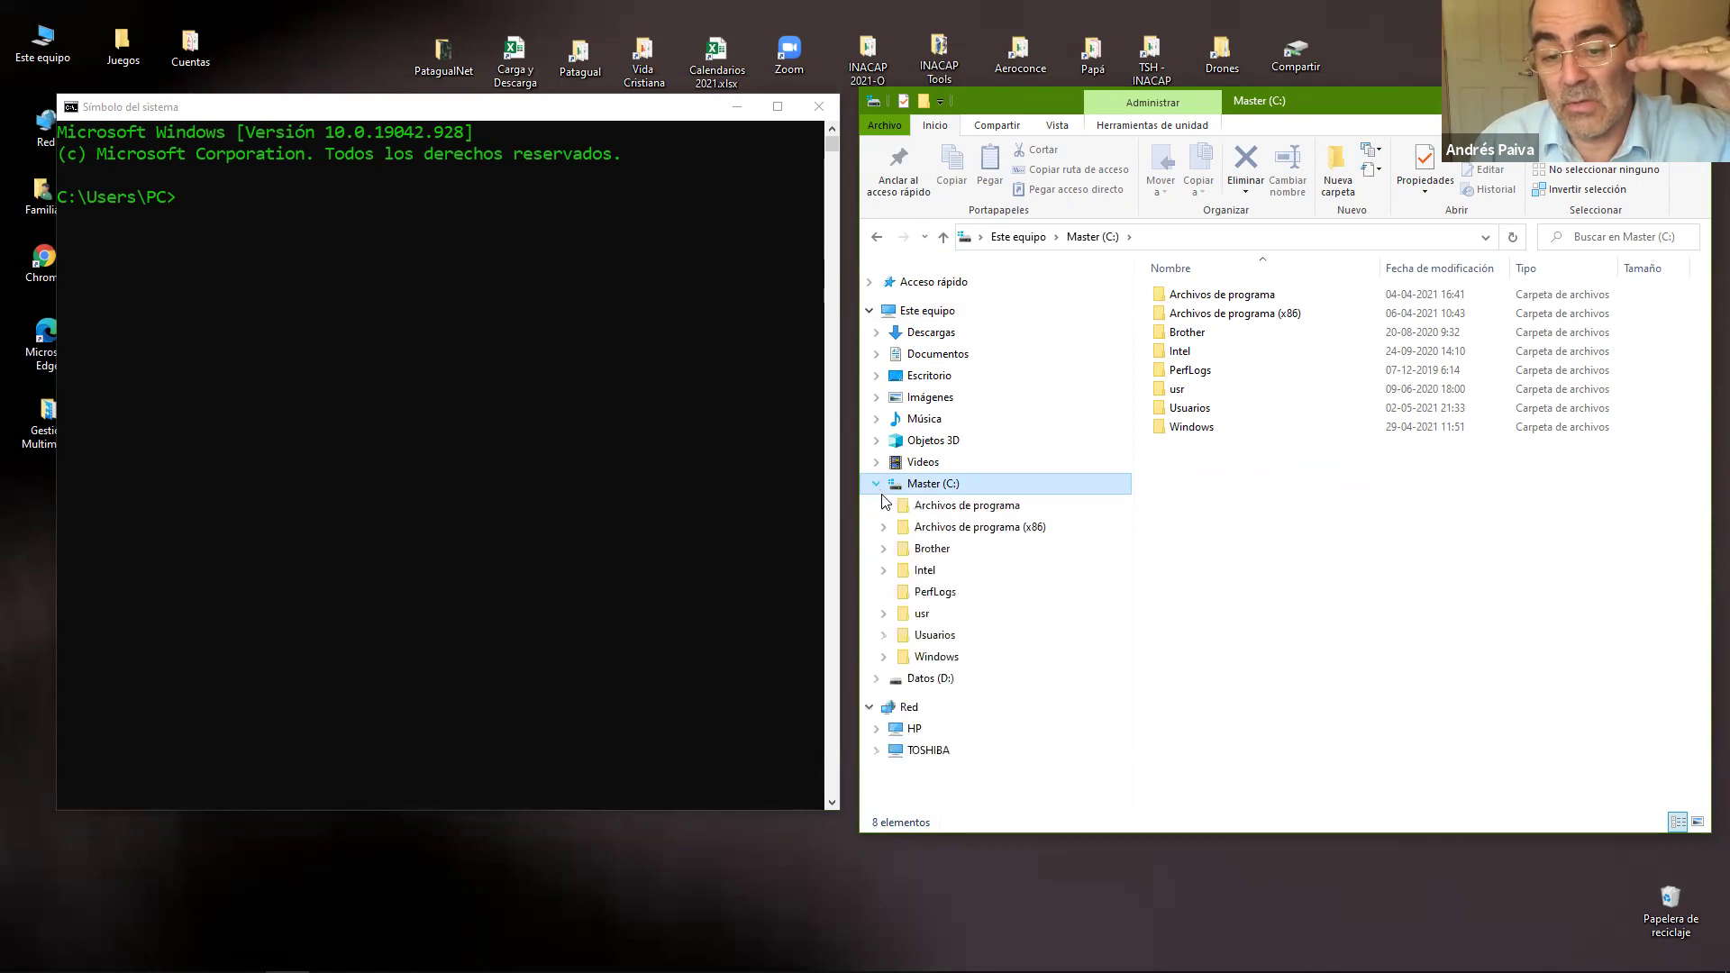
left_click(884, 638)
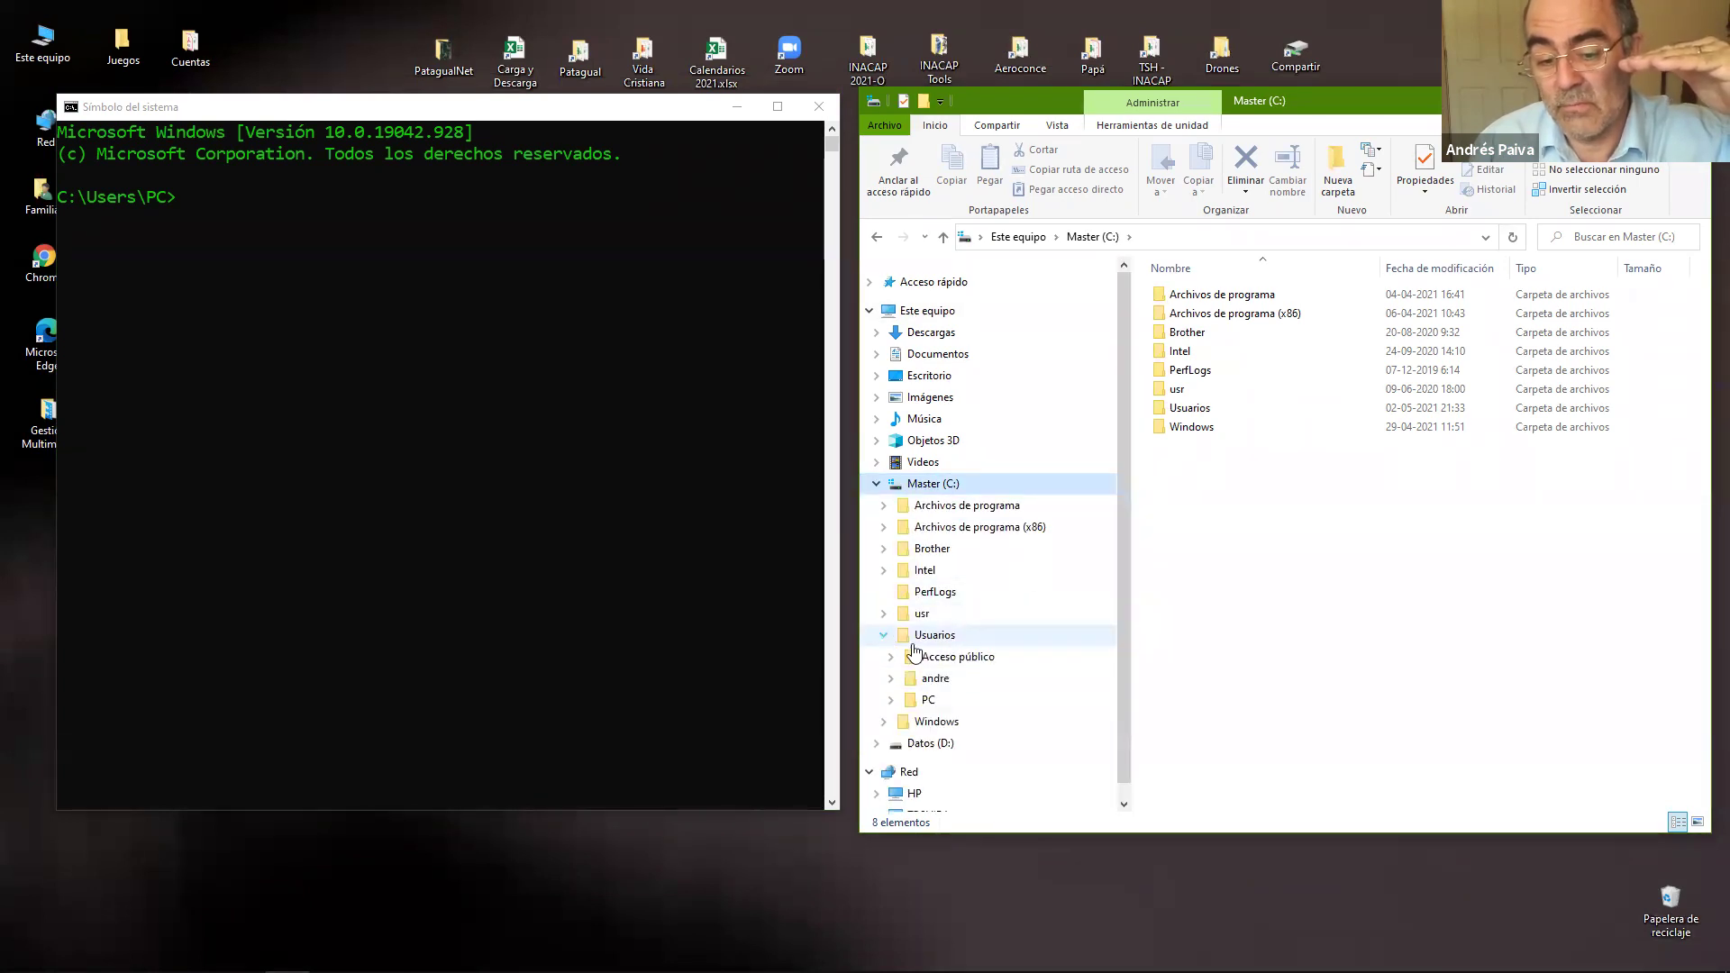
left_click(891, 664)
scroll(977, 660, "up", 2)
left_click(890, 461)
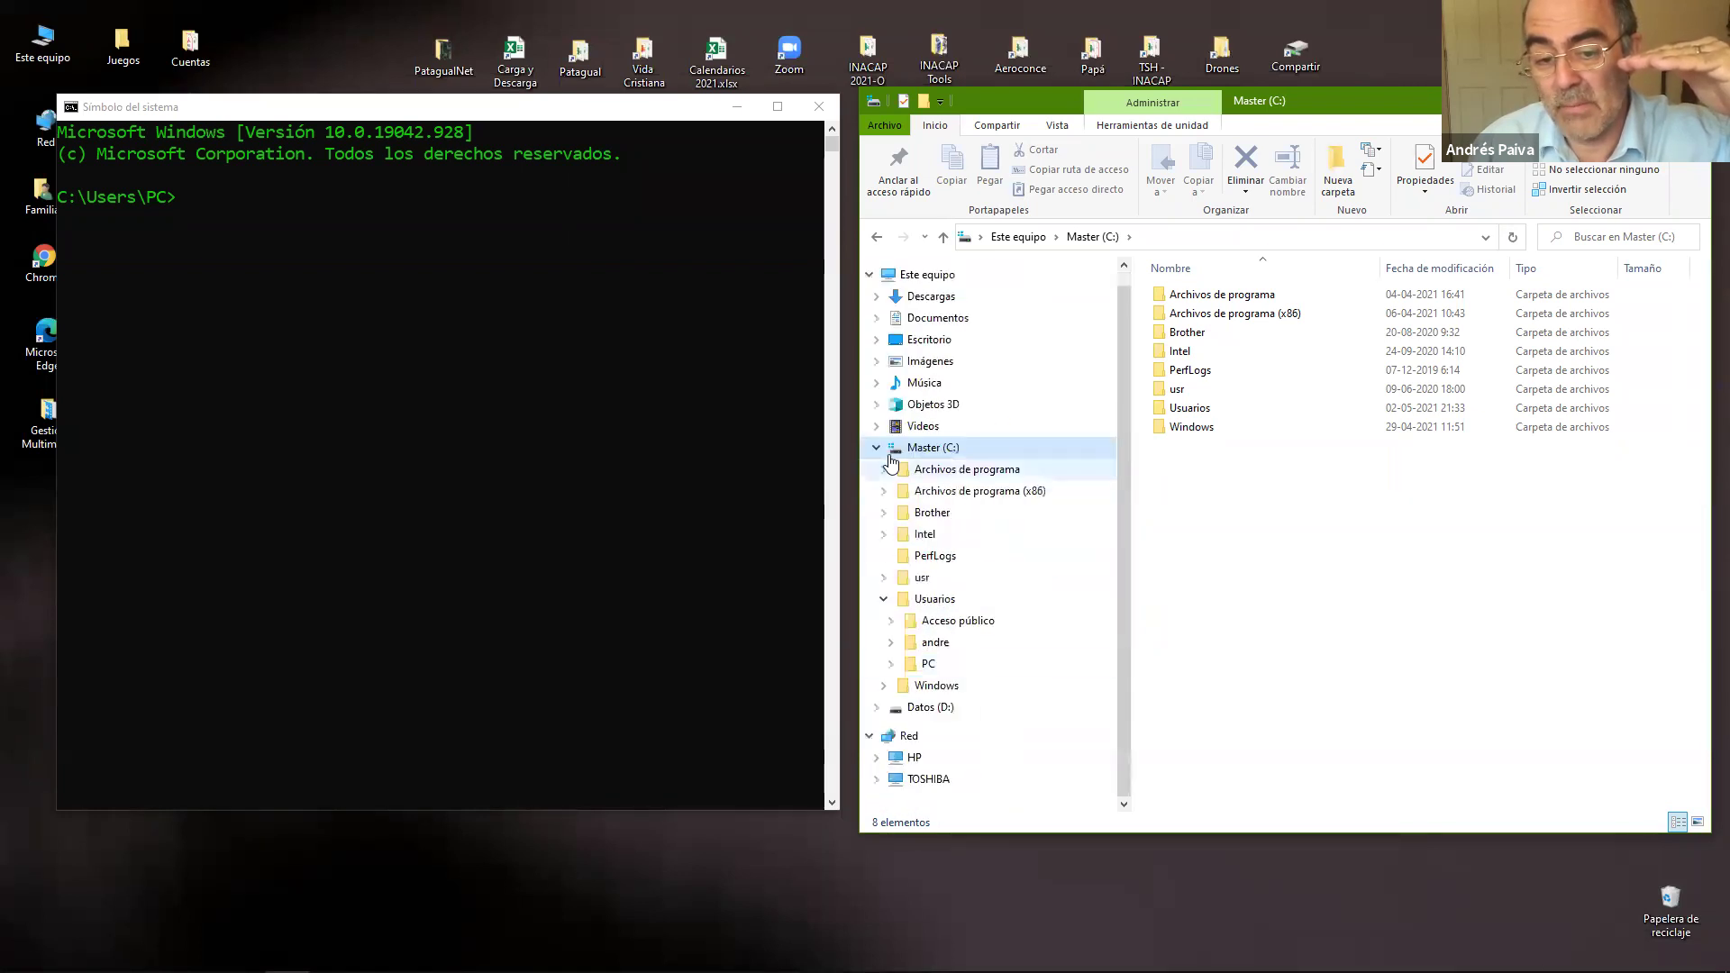
left_click(883, 599)
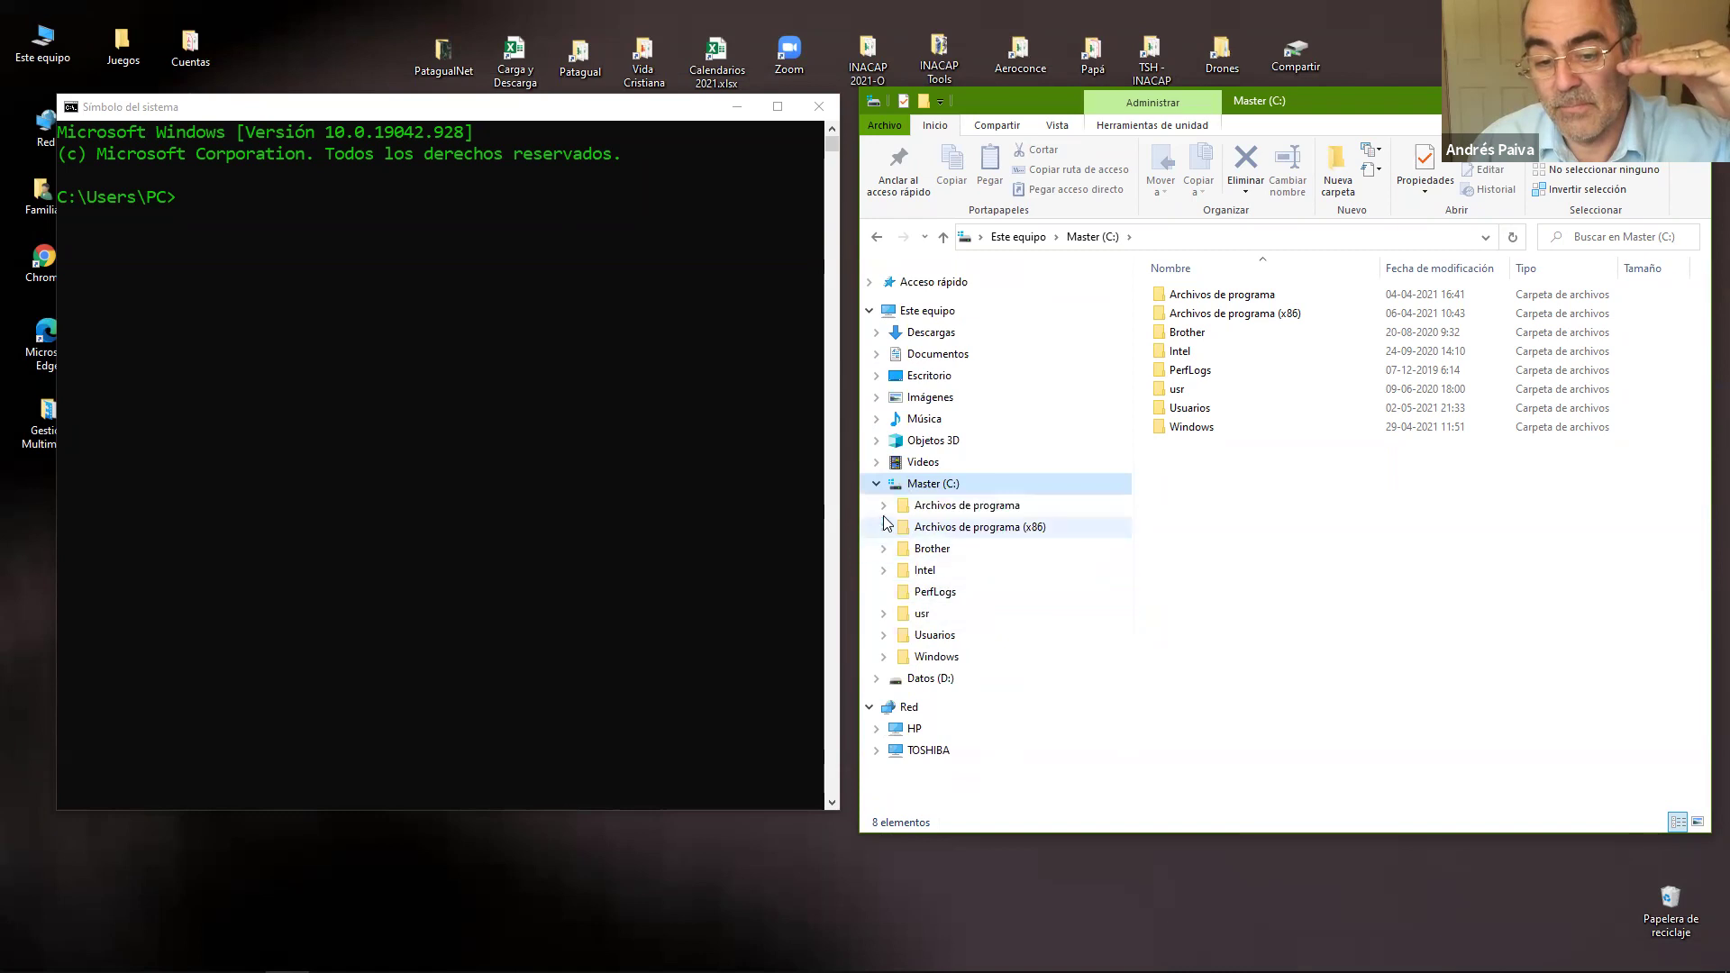
left_click(876, 447)
Step: Expand Datos (D:) and Drivers, view the Parblo Tablet folder, collapse the tree, and switch to Símbolo del sistema
left_click(876, 507)
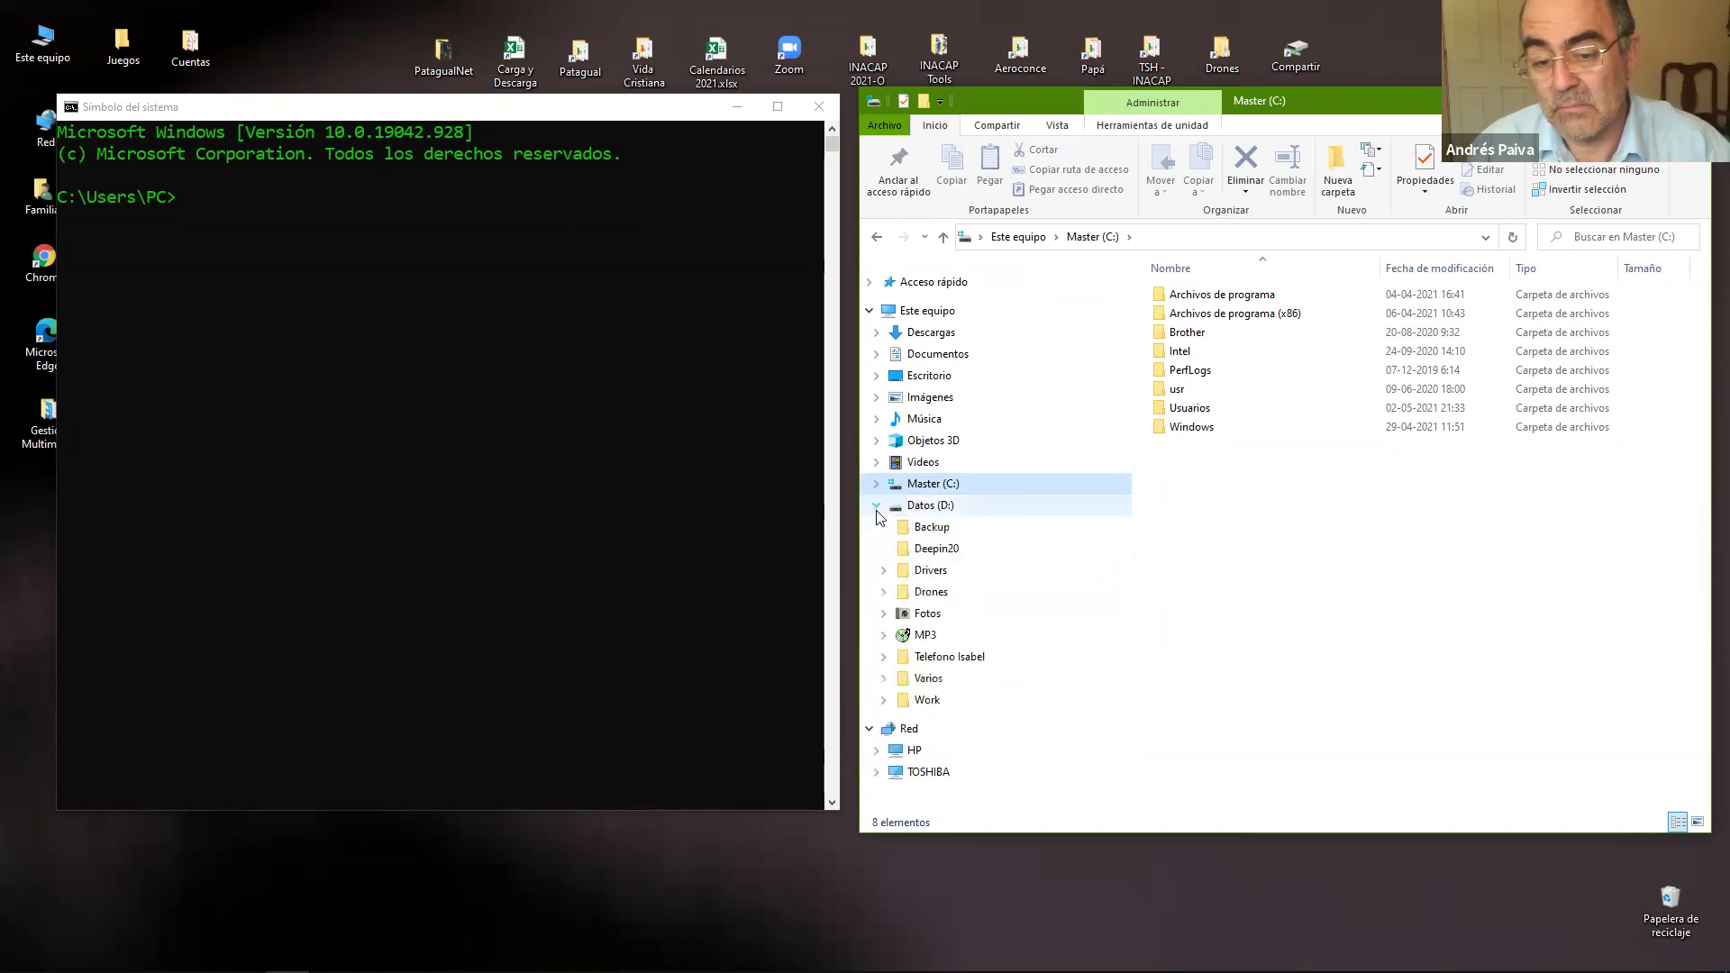
left_click(882, 569)
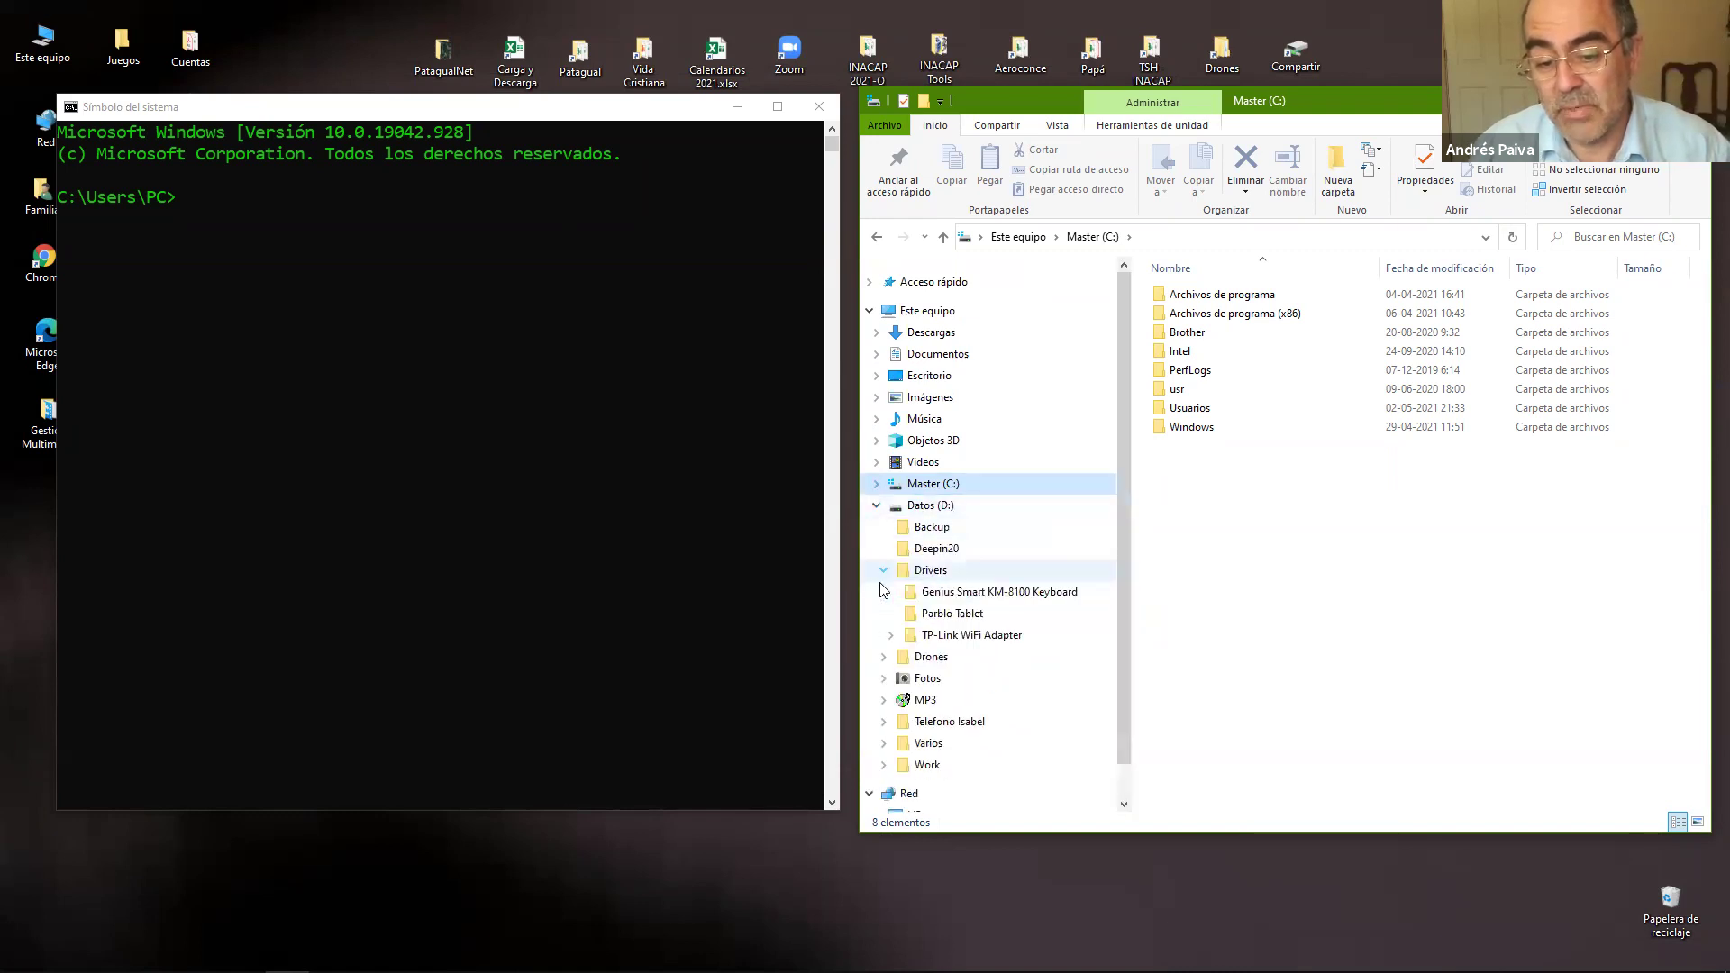
left_click(914, 617)
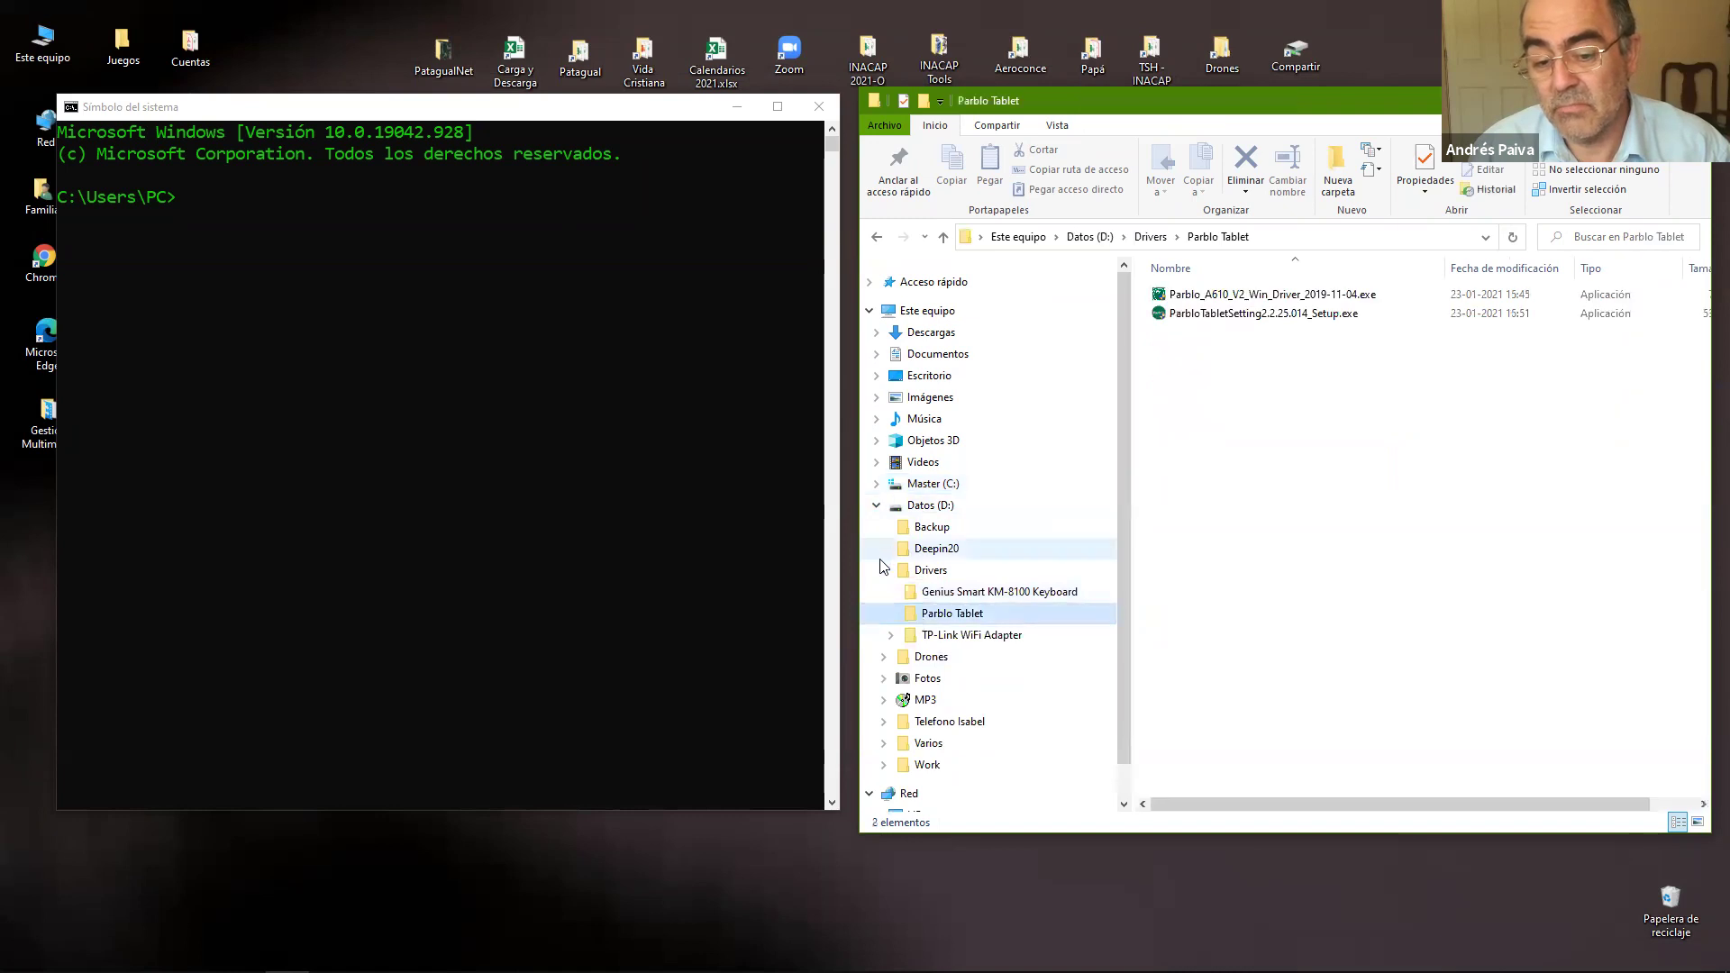
left_click(883, 570)
left_click(875, 506)
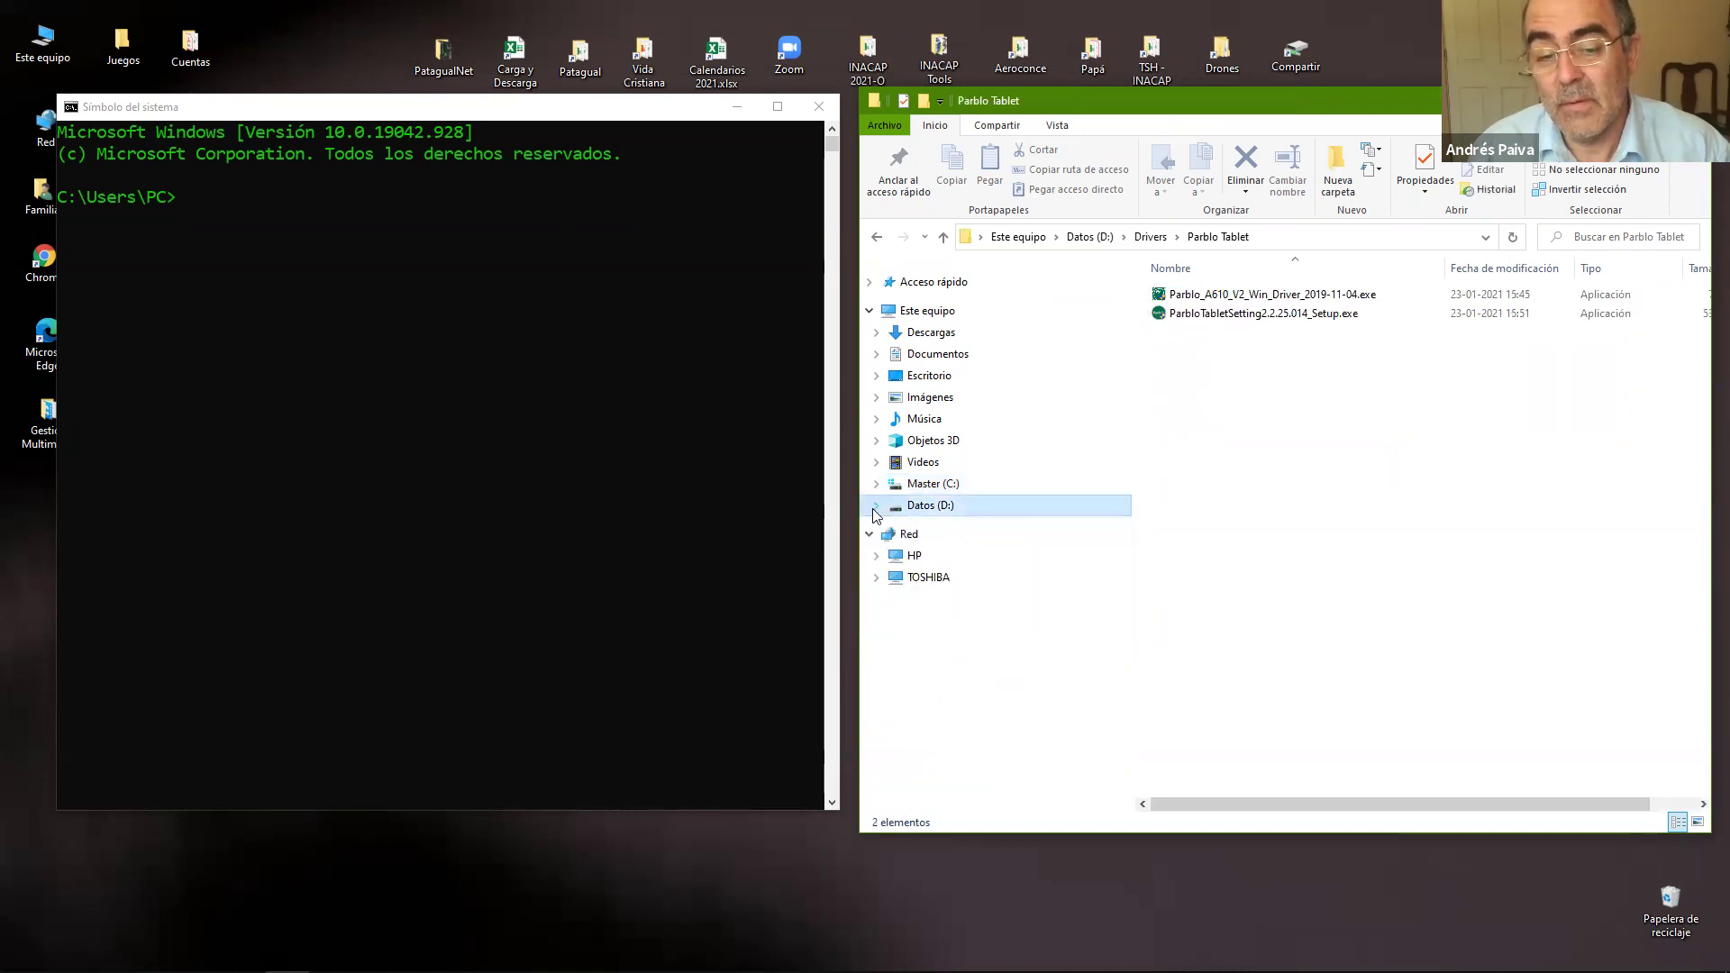
left_click(315, 372)
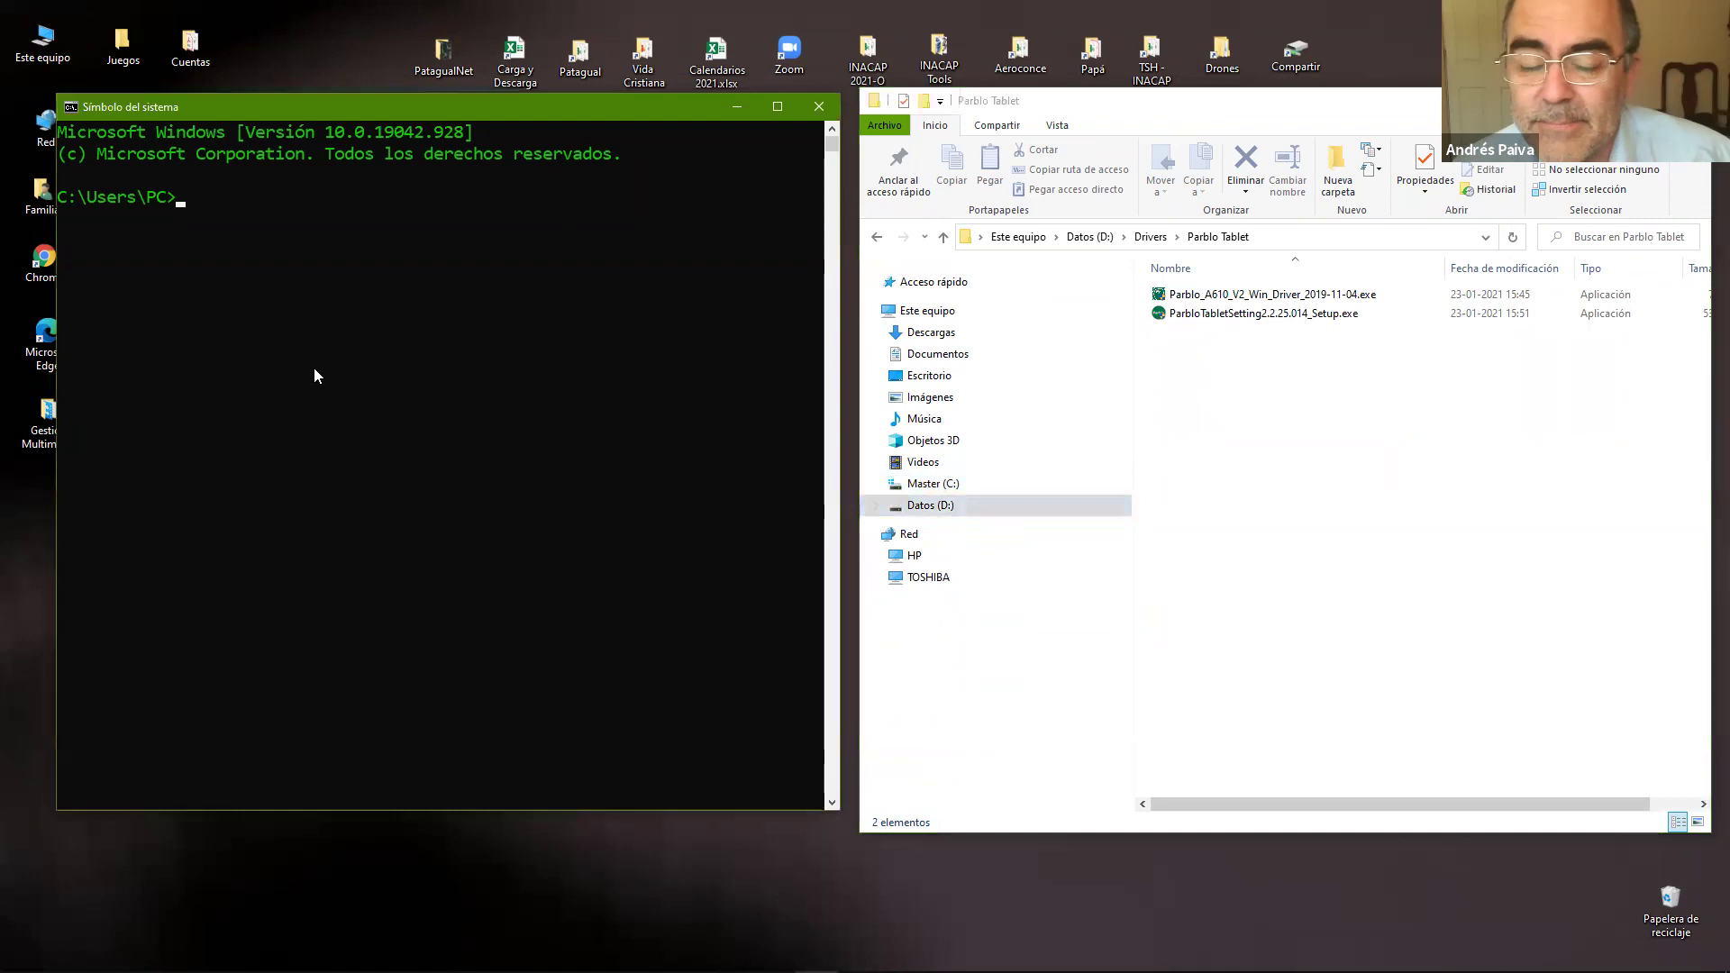